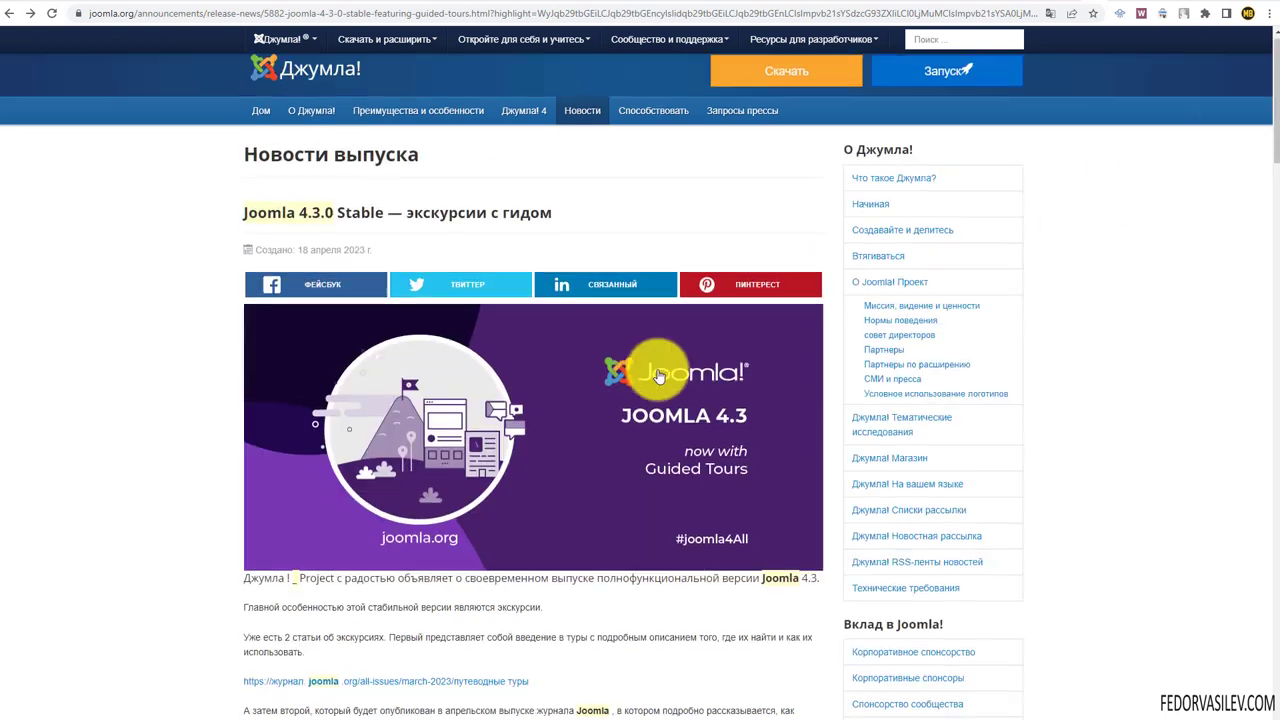
# - From the Joomla home page, go to the downloads and open the Joomla 4 update packages page for 4.3.0
pyautogui.scroll(20, 651, 289)
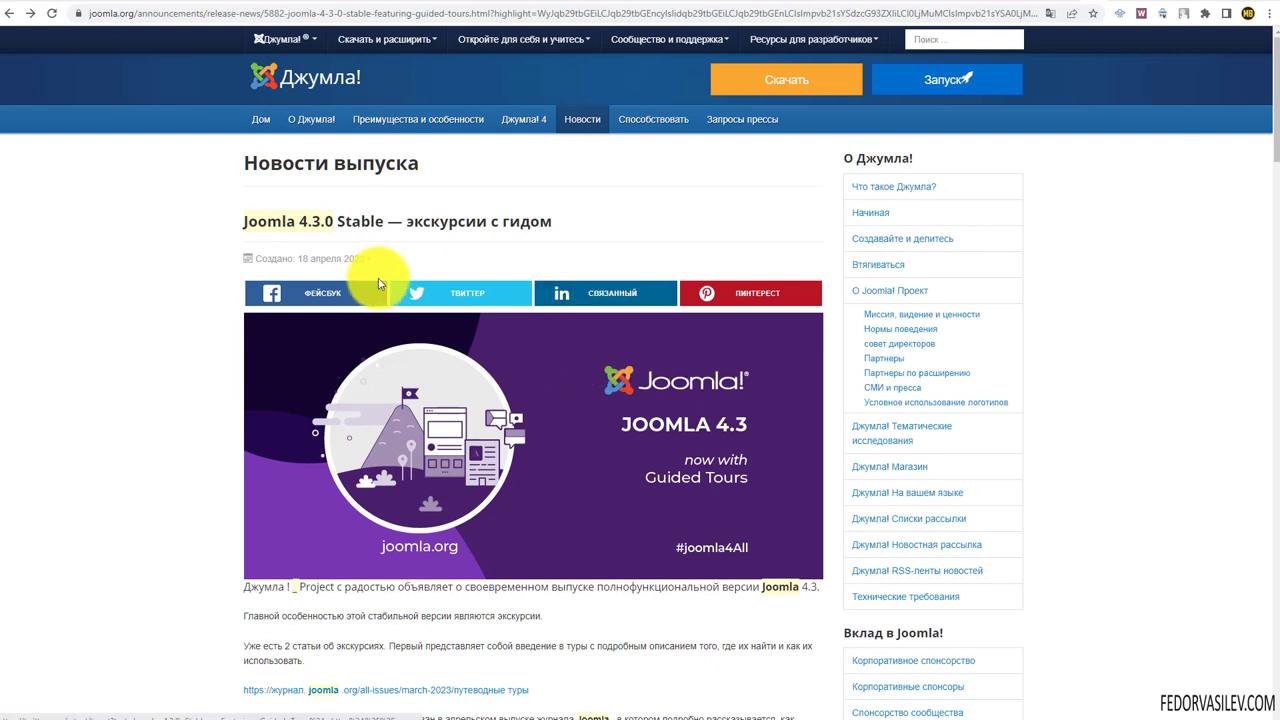
pyautogui.click(292, 72)
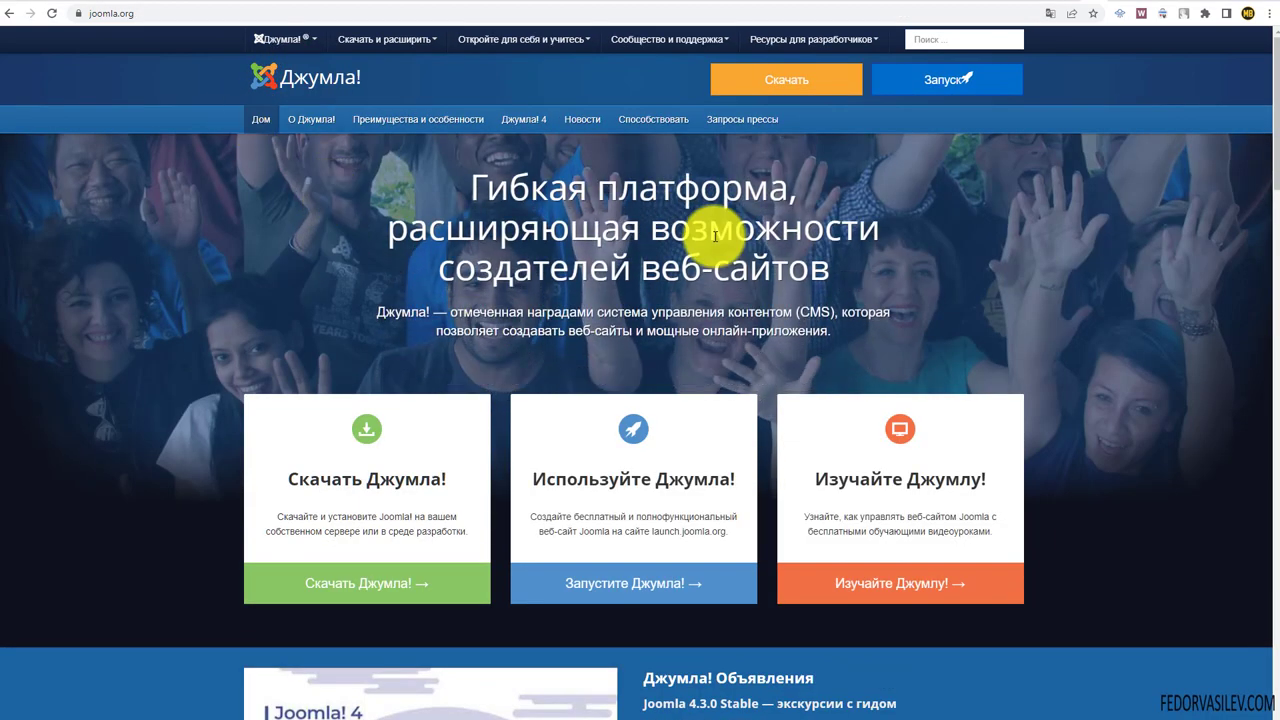
pyautogui.click(788, 80)
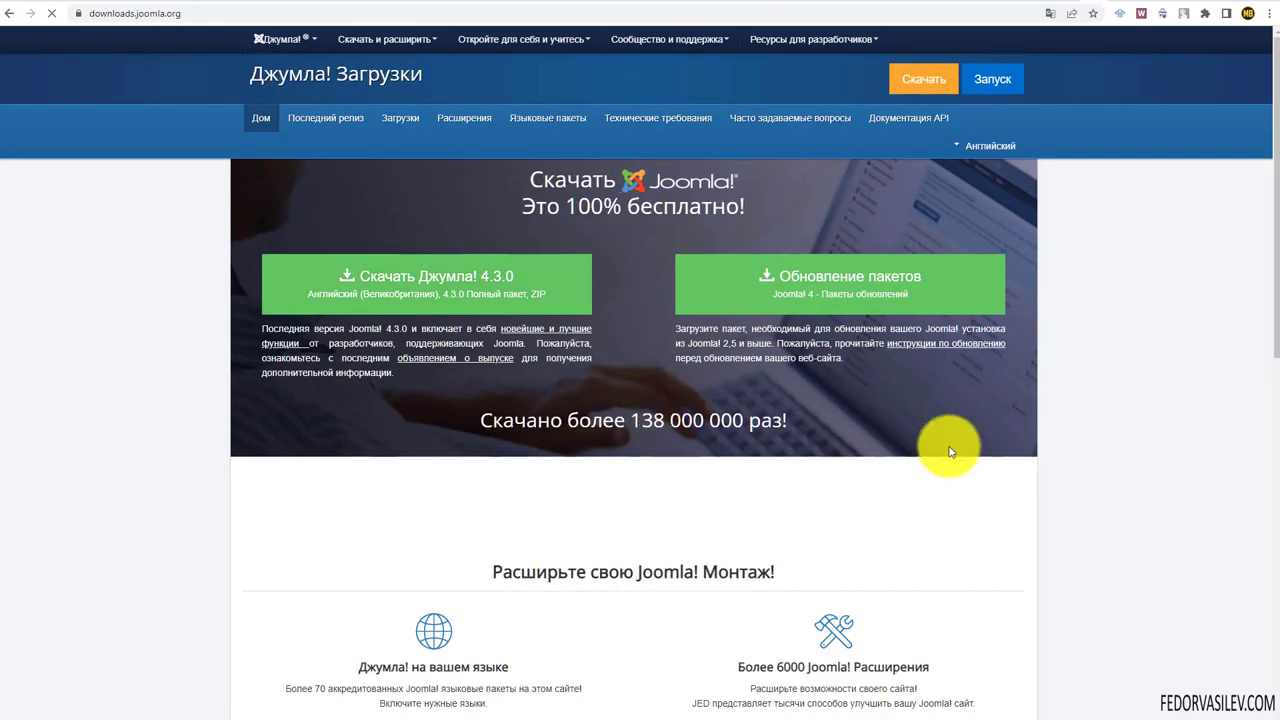
pyautogui.click(828, 279)
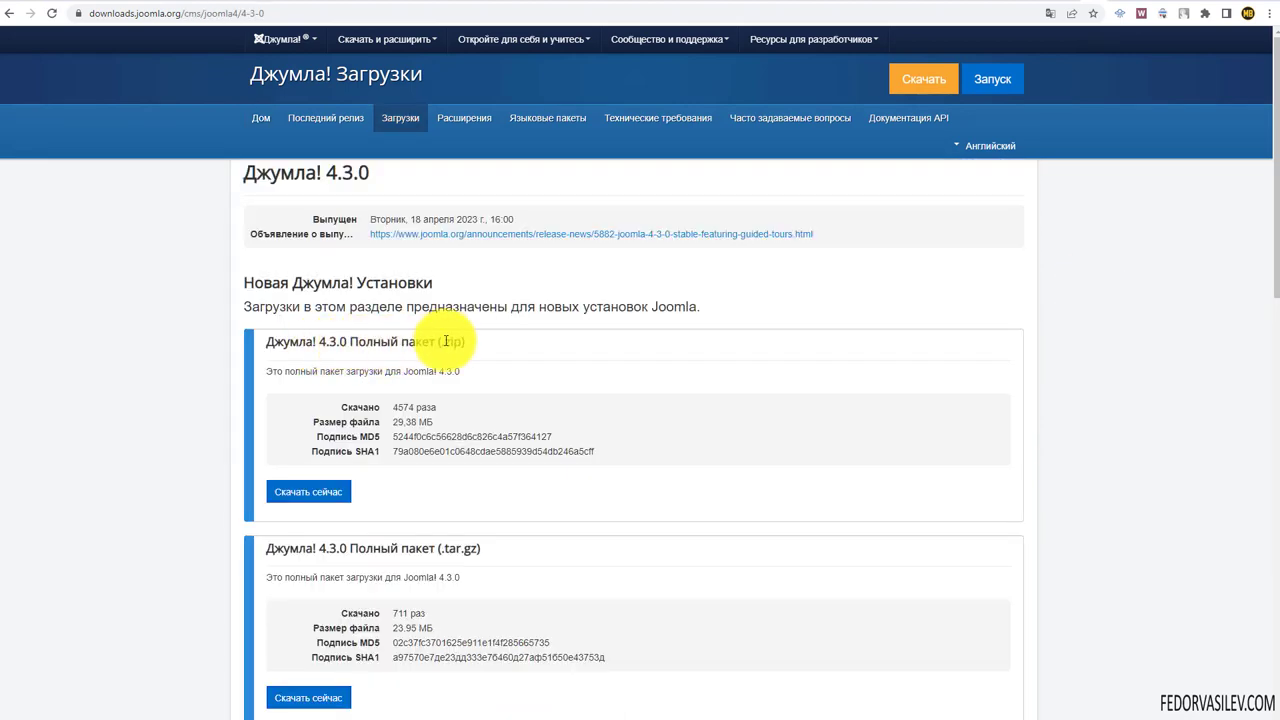
# - Examine the Joomla 4.3.0 full packages for new installations and the .zip, .tar.gz and .tar.bz2 upgrade packages
pyautogui.moveTo(472, 342); pyautogui.dragTo(366, 342)
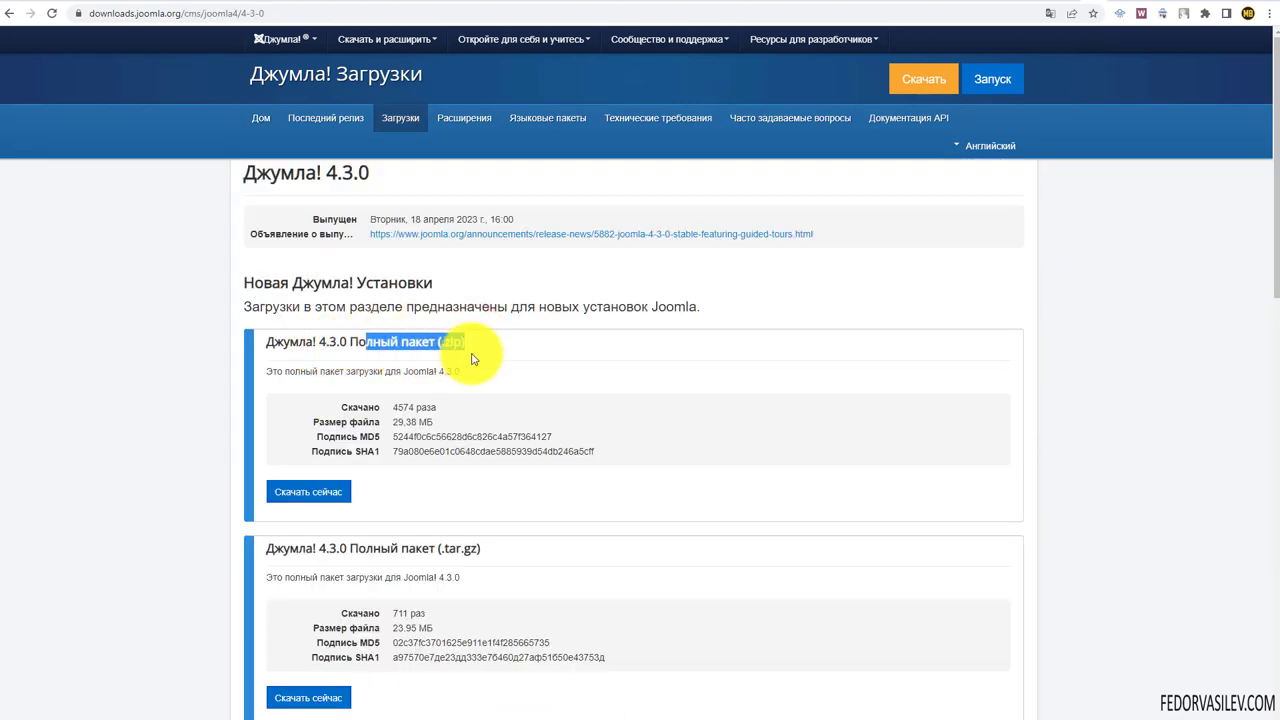
pyautogui.click(471, 350)
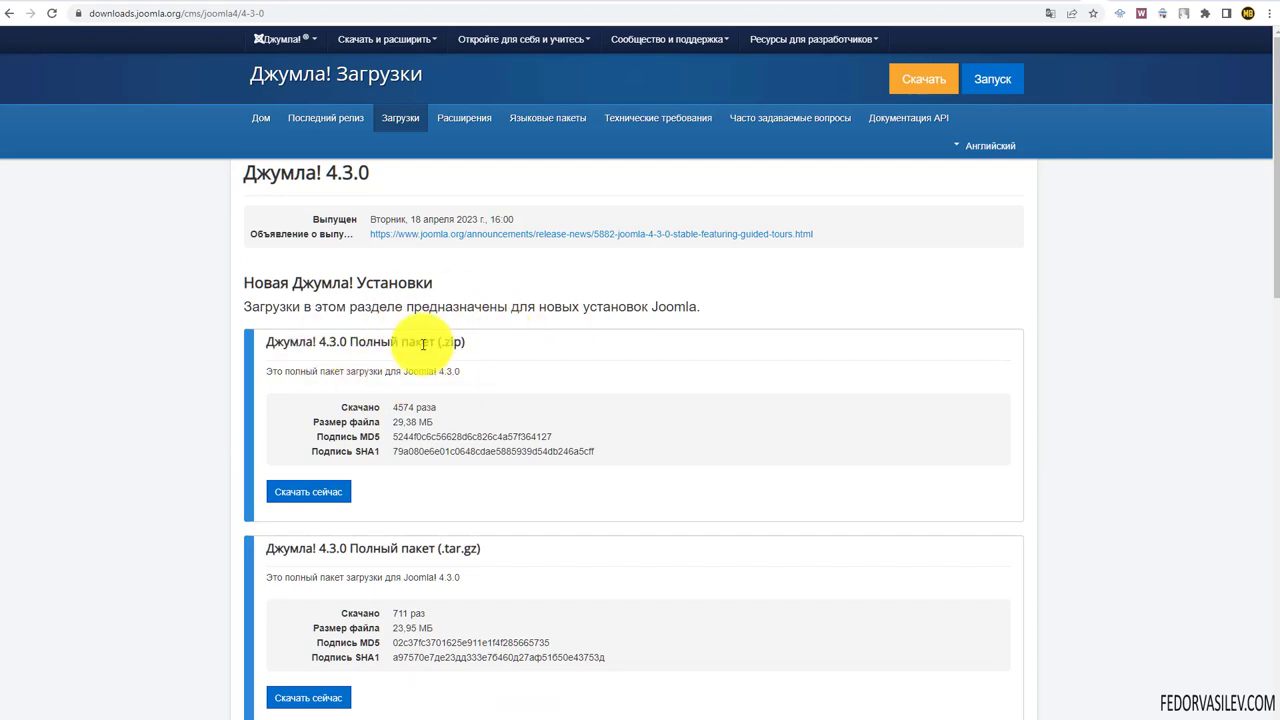
pyautogui.scroll(-2, 490, 300)
pyautogui.scroll(-2, 510, 265)
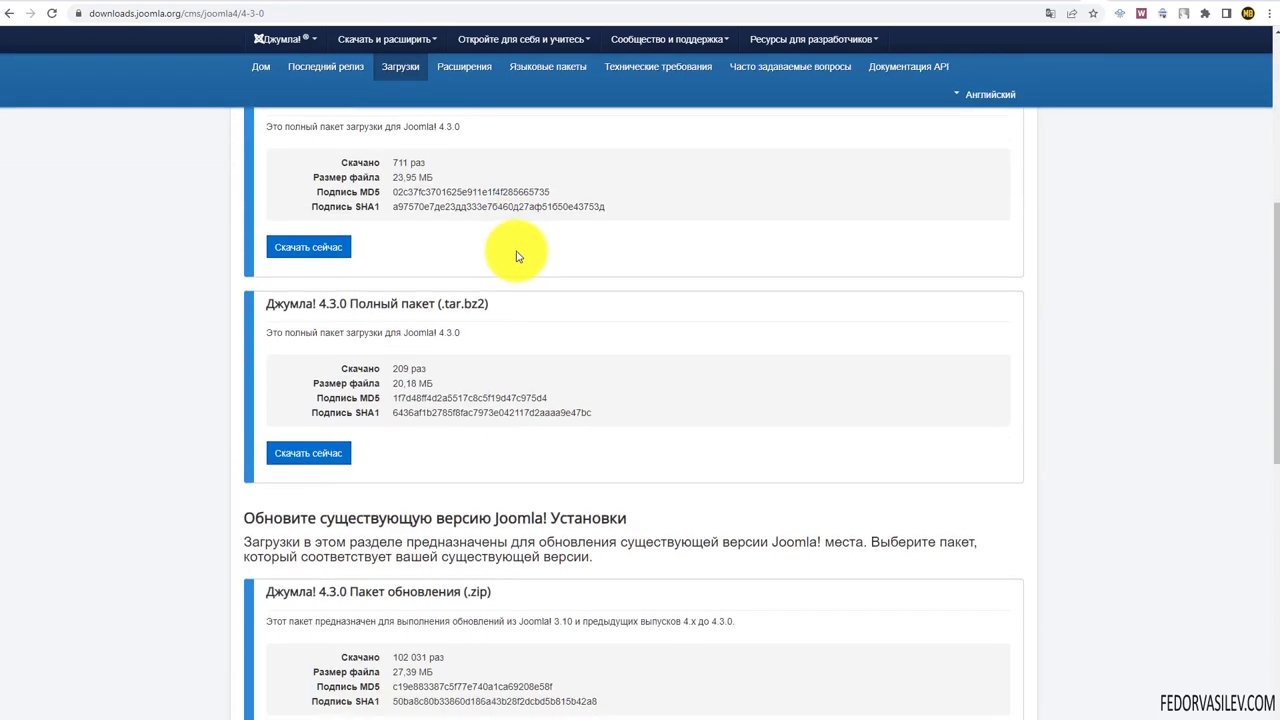
pyautogui.scroll(-2, 510, 265)
pyautogui.scroll(-1, 368, 318)
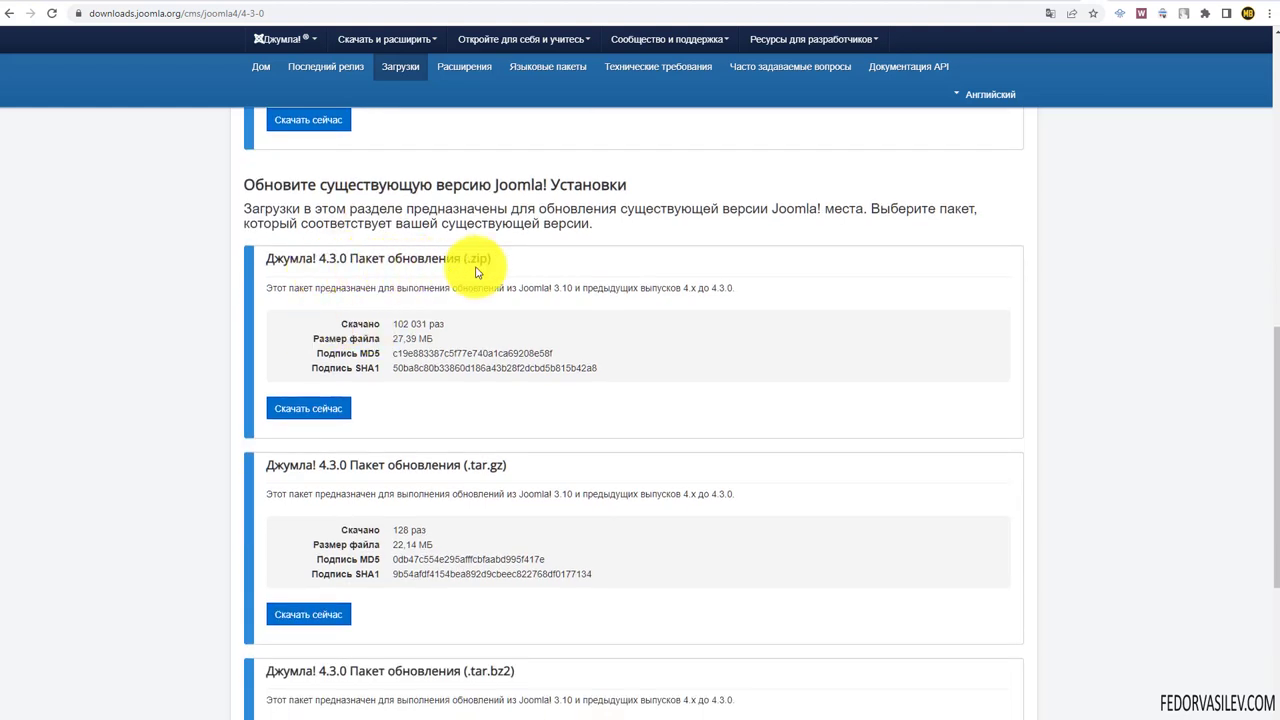
pyautogui.click(507, 260)
pyautogui.moveTo(461, 262); pyautogui.dragTo(425, 260)
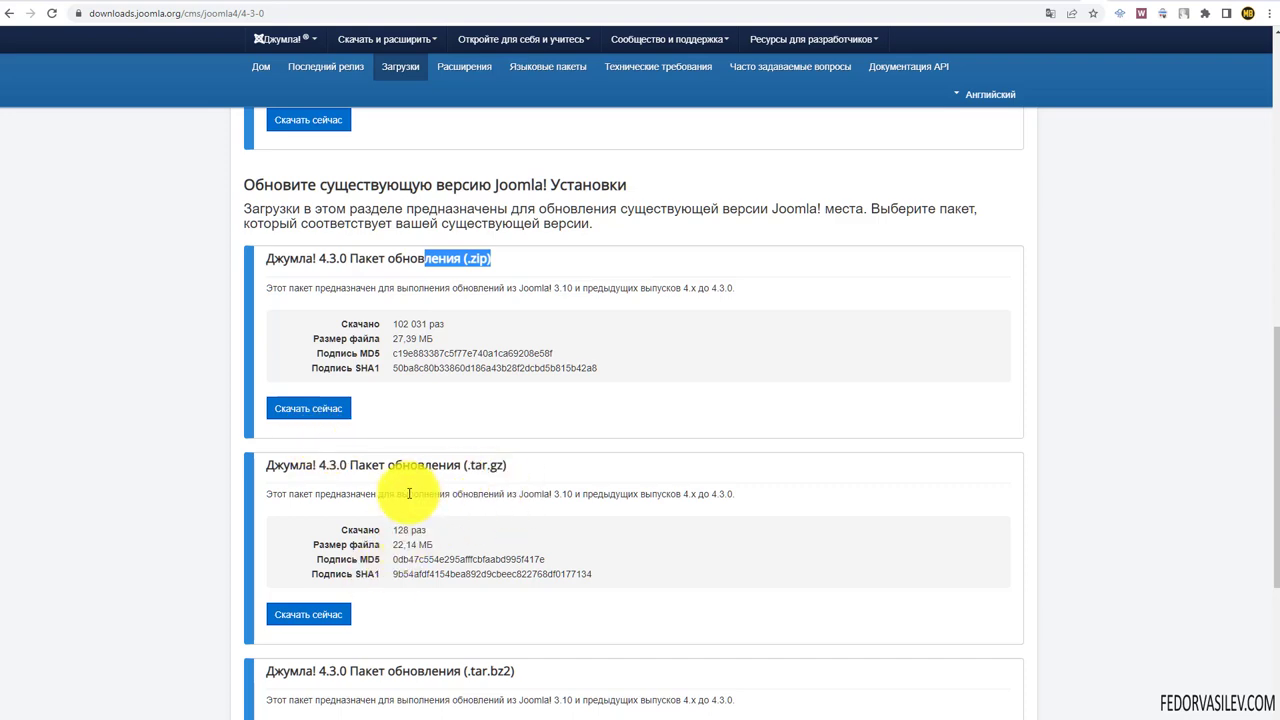
pyautogui.moveTo(520, 466); pyautogui.dragTo(438, 466)
pyautogui.moveTo(528, 670); pyautogui.dragTo(462, 670)
pyautogui.scroll(-3, 573, 538)
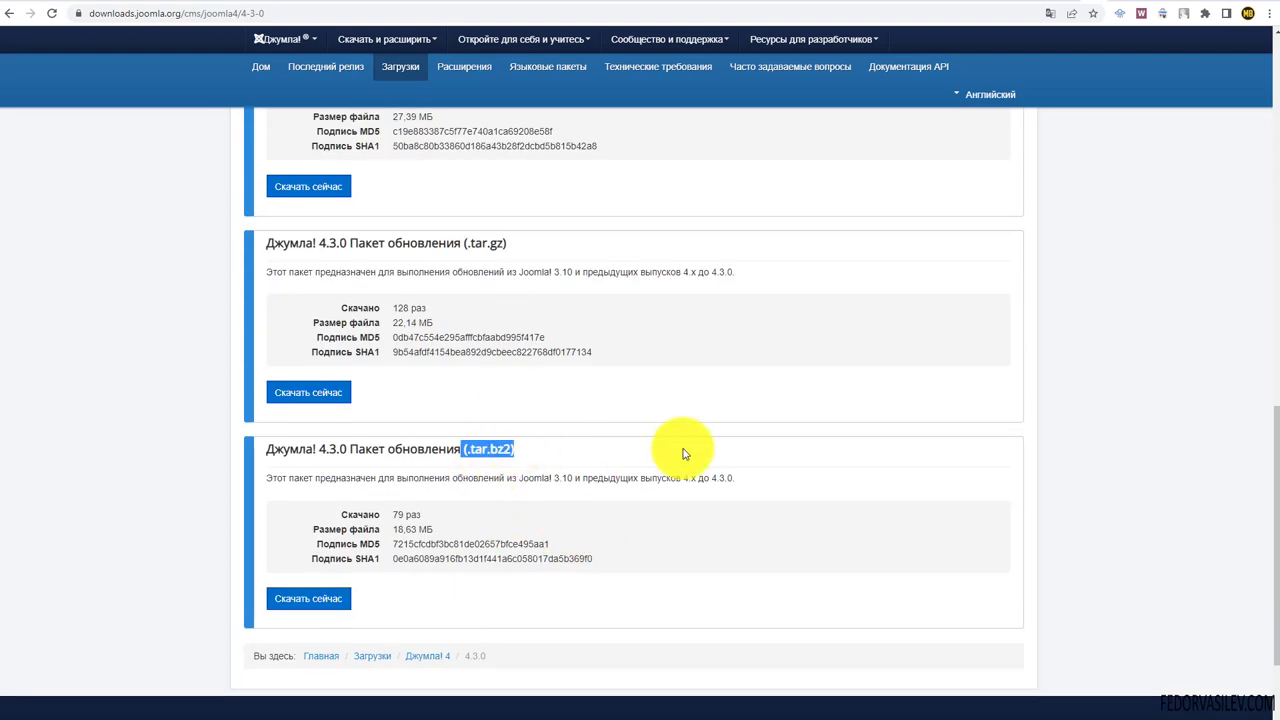
pyautogui.scroll(1, 650, 445)
pyautogui.scroll(2, 650, 445)
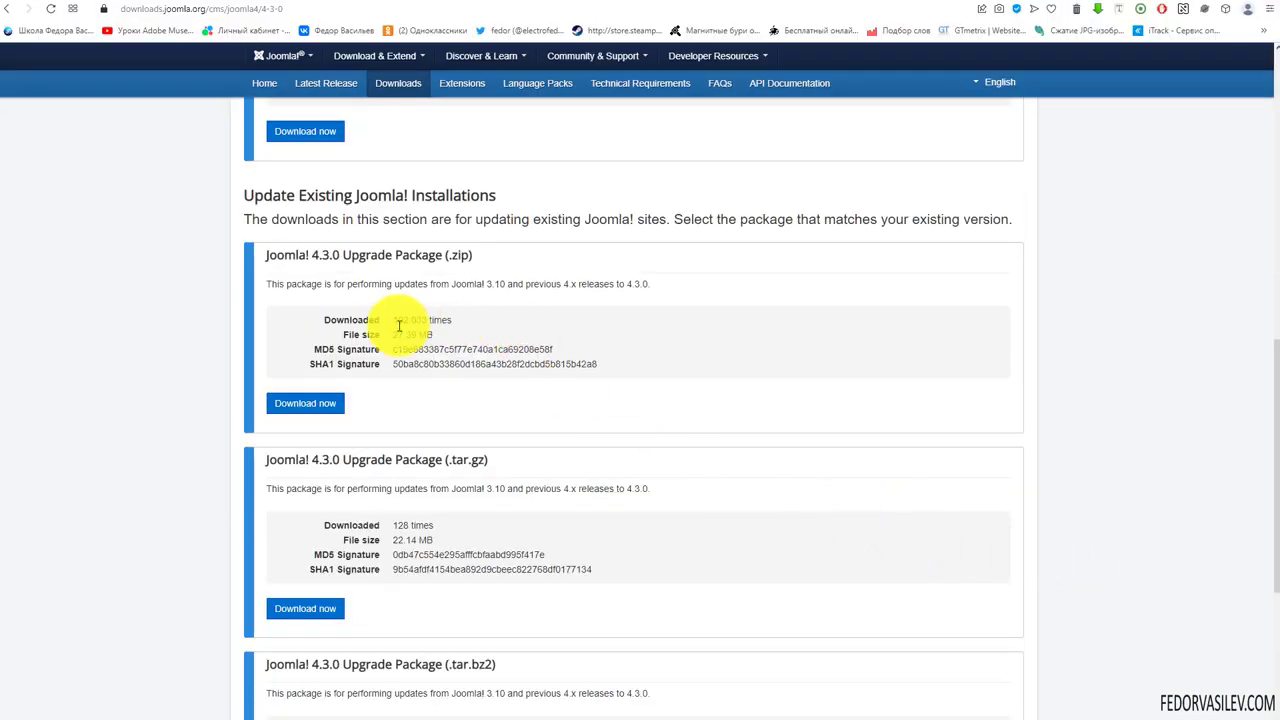
# - Try downloading the Joomla 4.3.0 Upgrade Package (.zip) and connect Planet VPN through the free Germany server
pyautogui.click(305, 405)
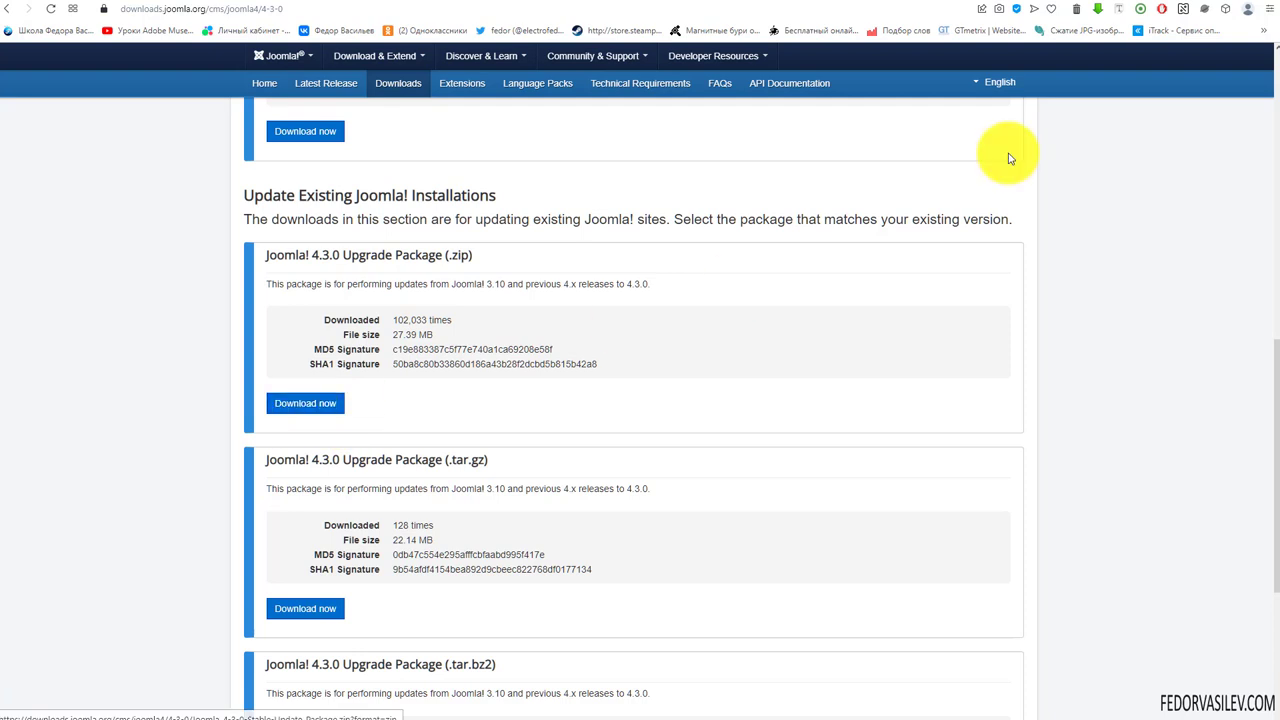
pyautogui.click(1206, 12)
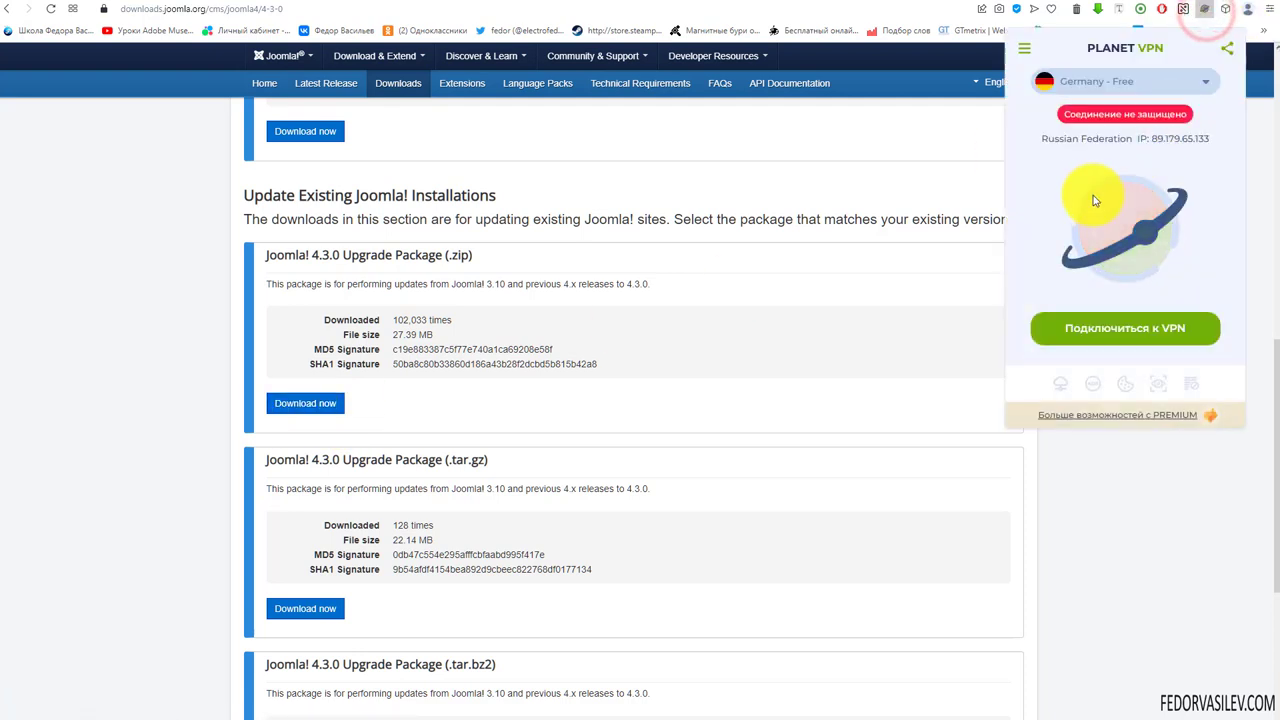
pyautogui.click(1201, 86)
pyautogui.click(1065, 128)
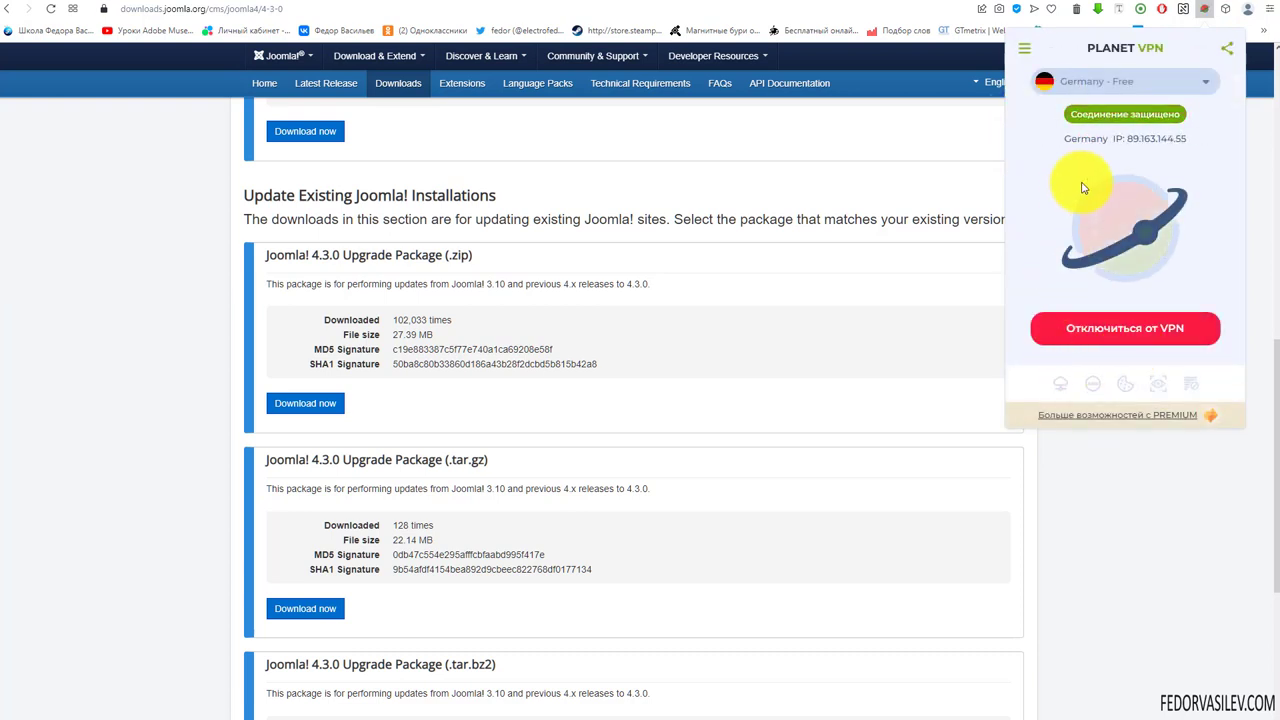
pyautogui.click(1109, 556)
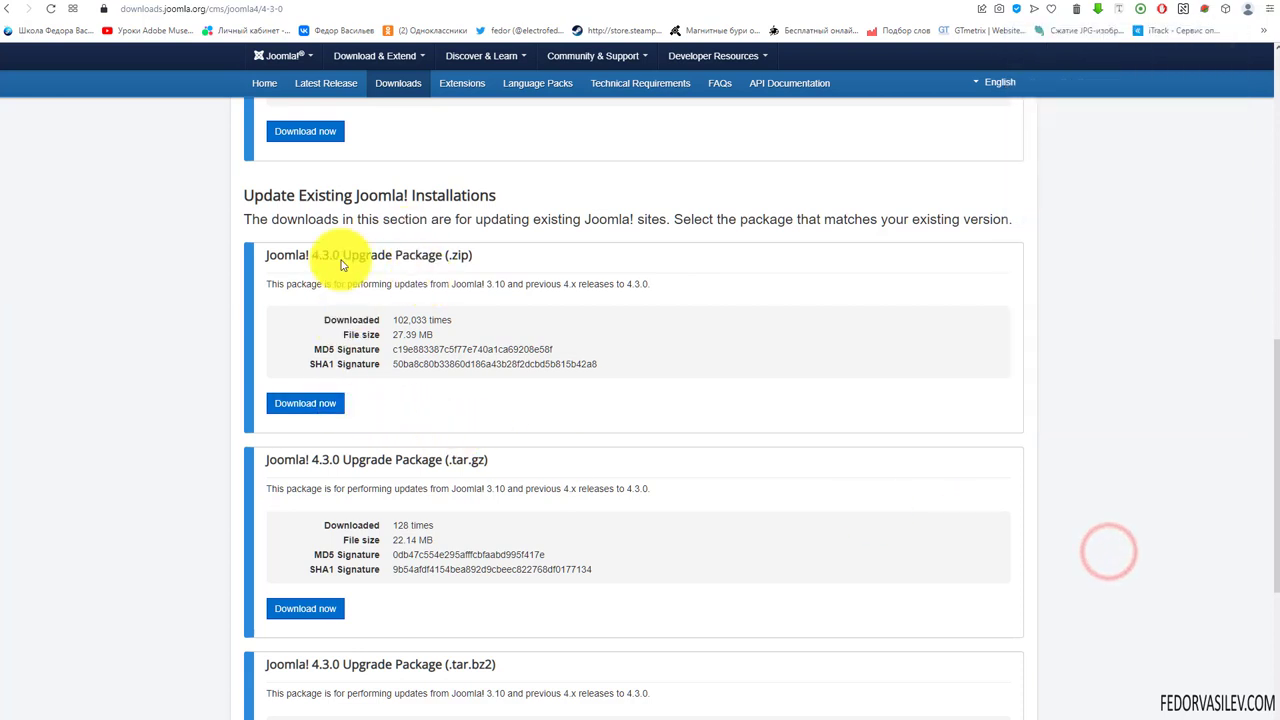
# - Start the download of the Joomla 4.3.0 Upgrade Package (.zip) and cancel saving the file
pyautogui.click(310, 404)
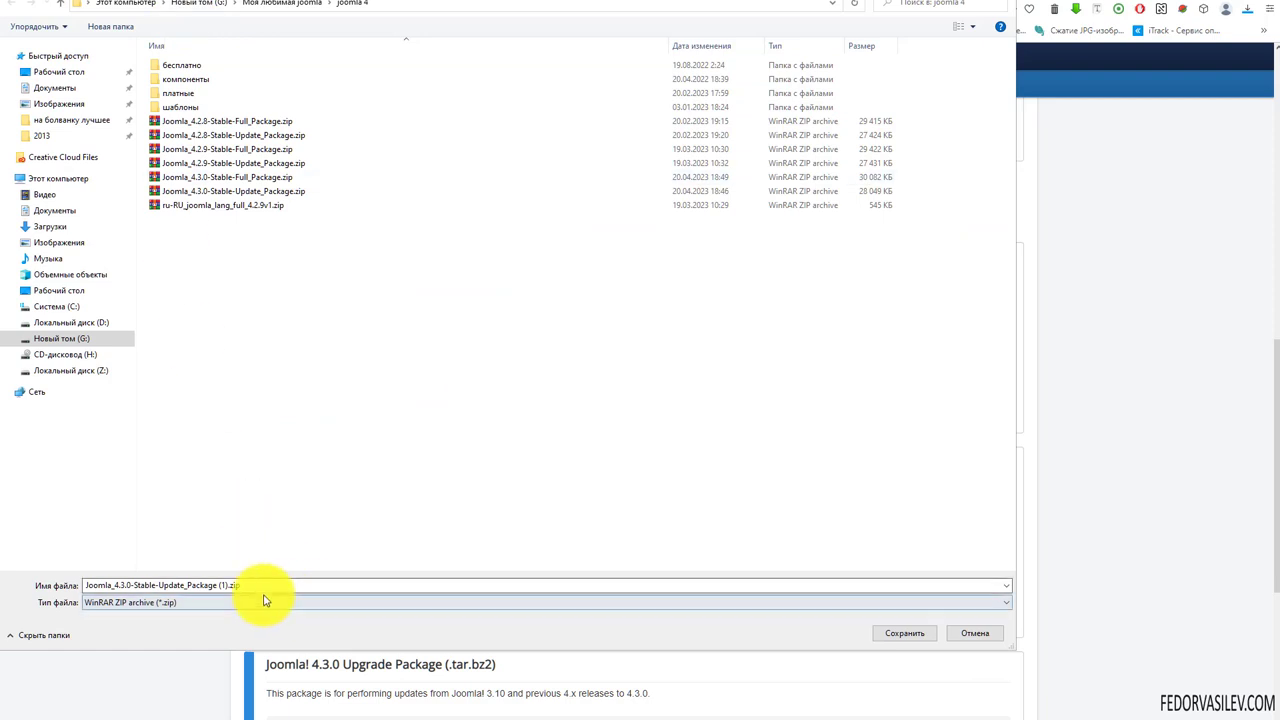
pyautogui.moveTo(253, 586); pyautogui.dragTo(51, 586)
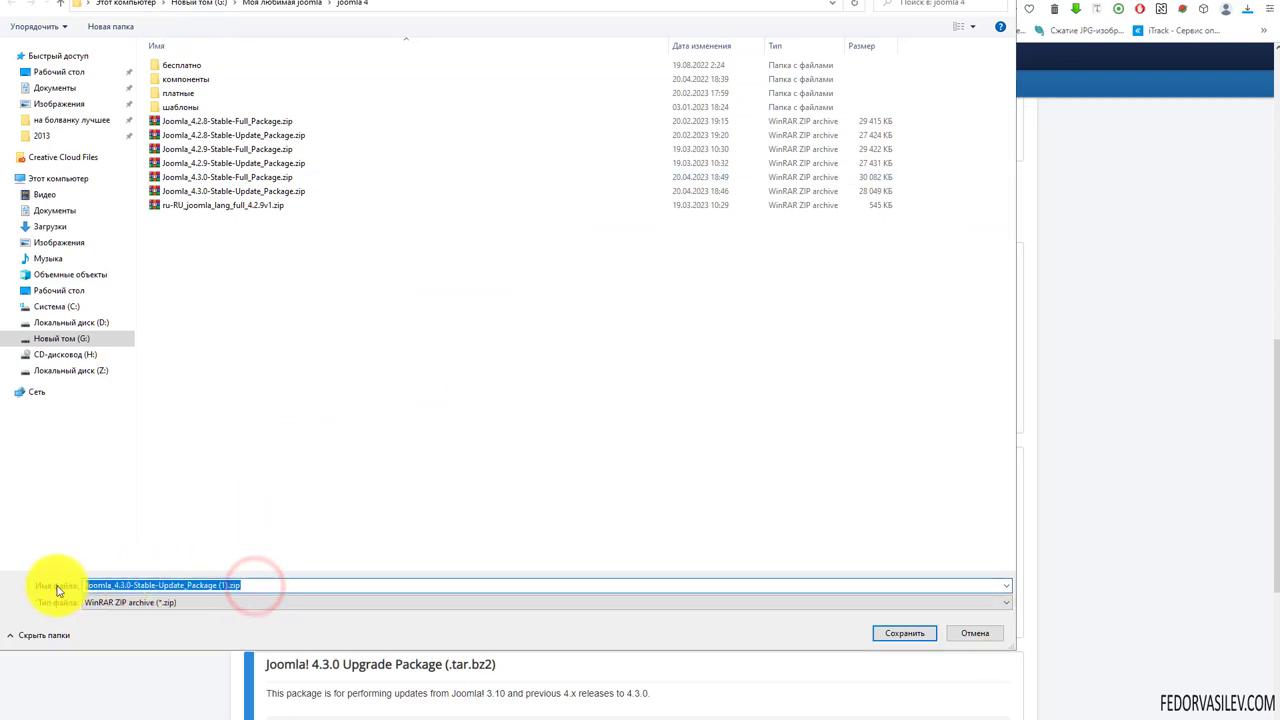
pyautogui.click(897, 640)
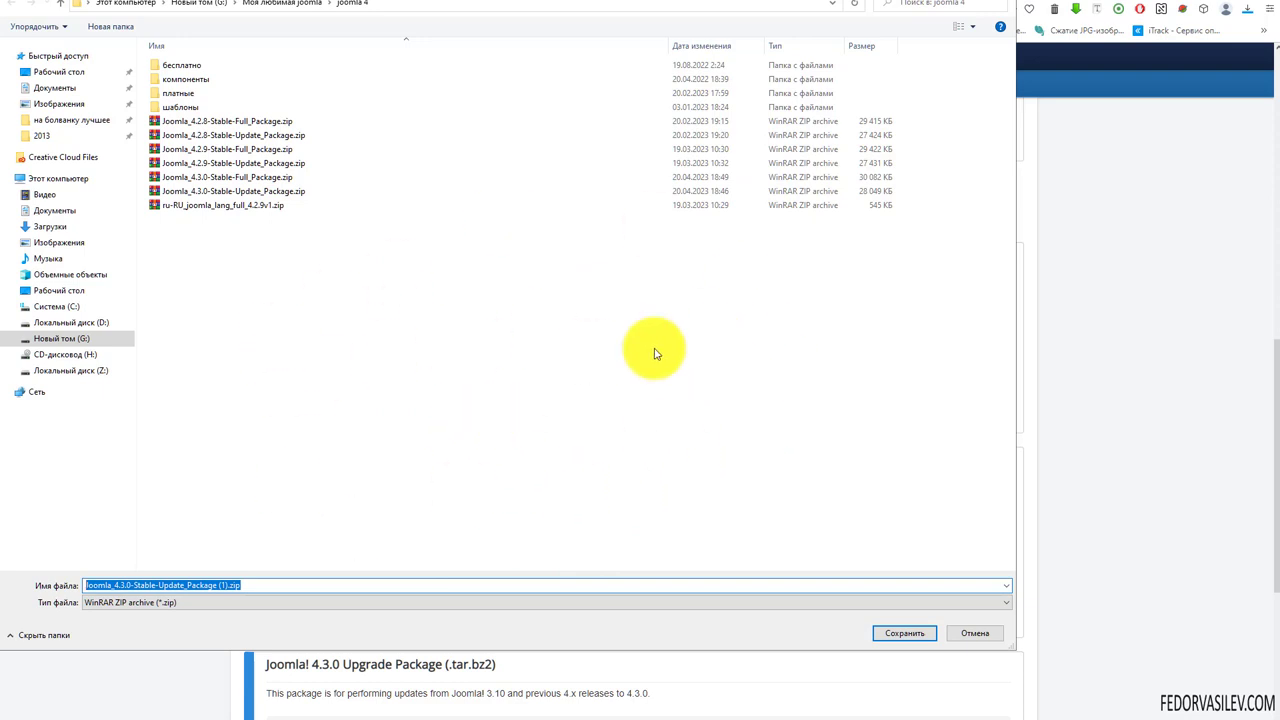
pyautogui.click(972, 633)
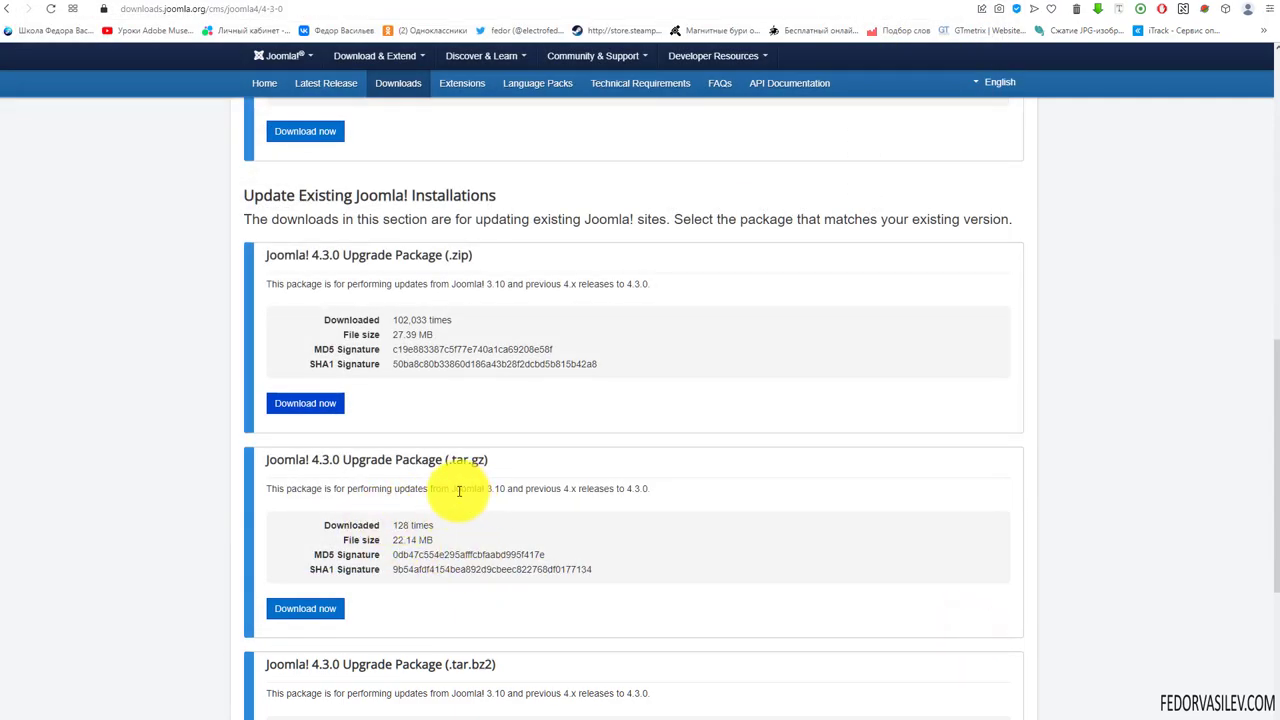
# - Check which earlier Joomla releases the 4.3.0 .tar.gz upgrade package is intended for
pyautogui.moveTo(458, 490); pyautogui.dragTo(508, 490)
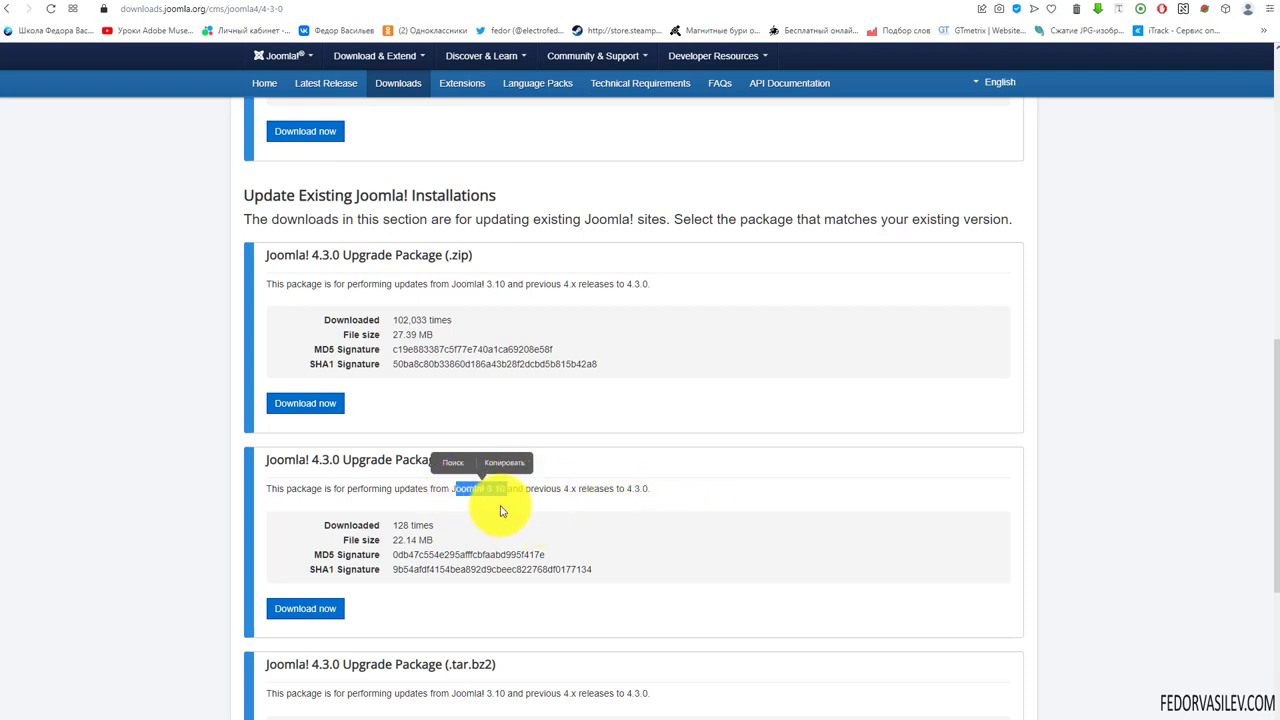
pyautogui.moveTo(650, 490); pyautogui.dragTo(482, 490)
pyautogui.click(703, 486)
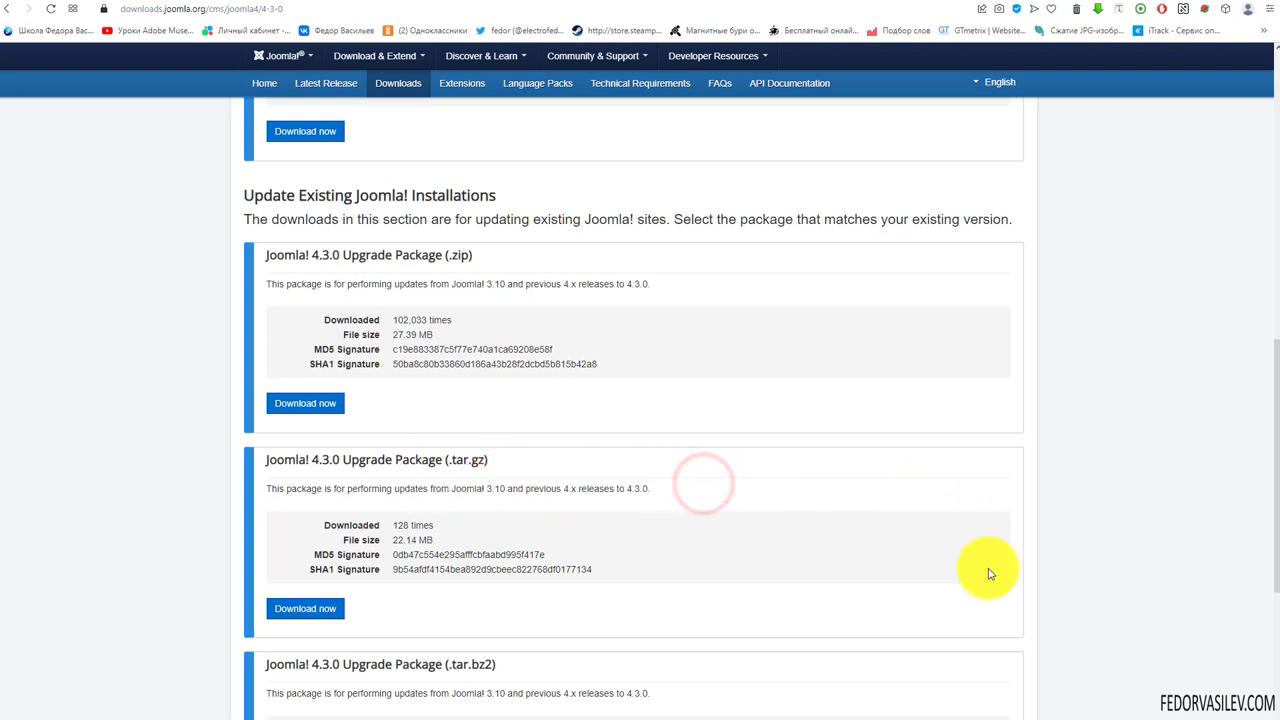
# - Disconnect Planet VPN
pyautogui.click(1204, 9)
pyautogui.click(1040, 329)
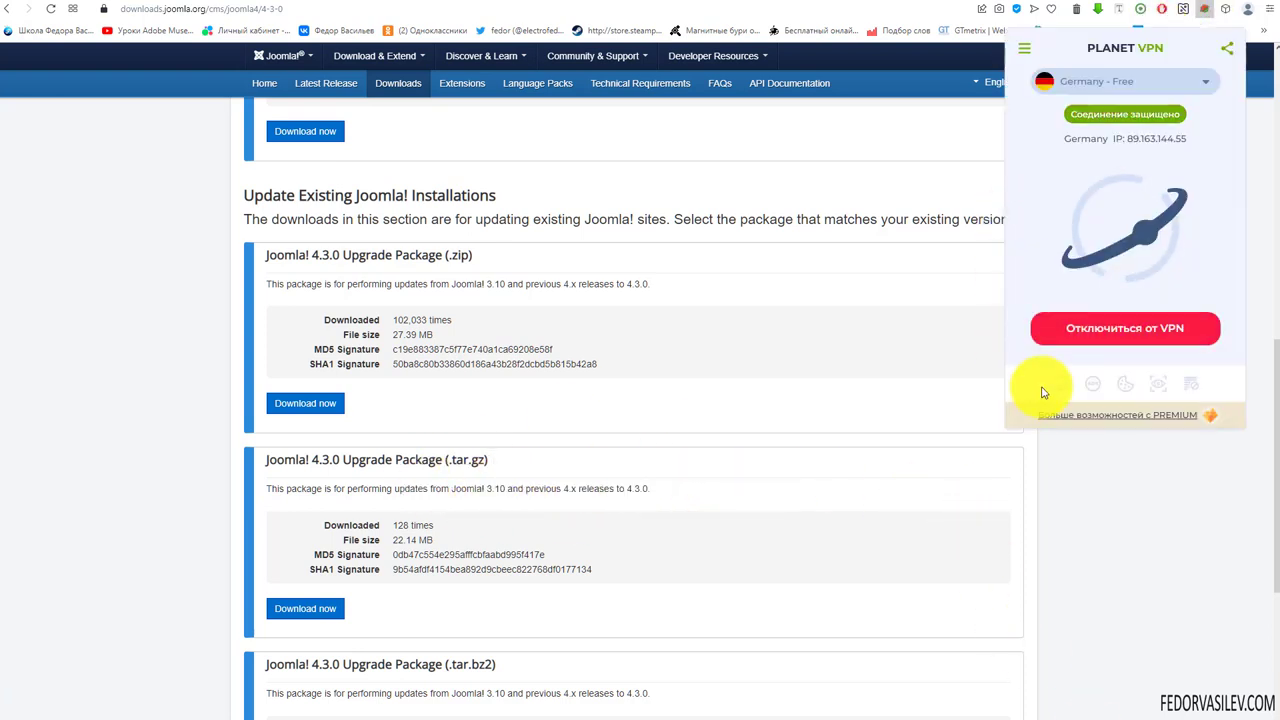
pyautogui.click(1068, 335)
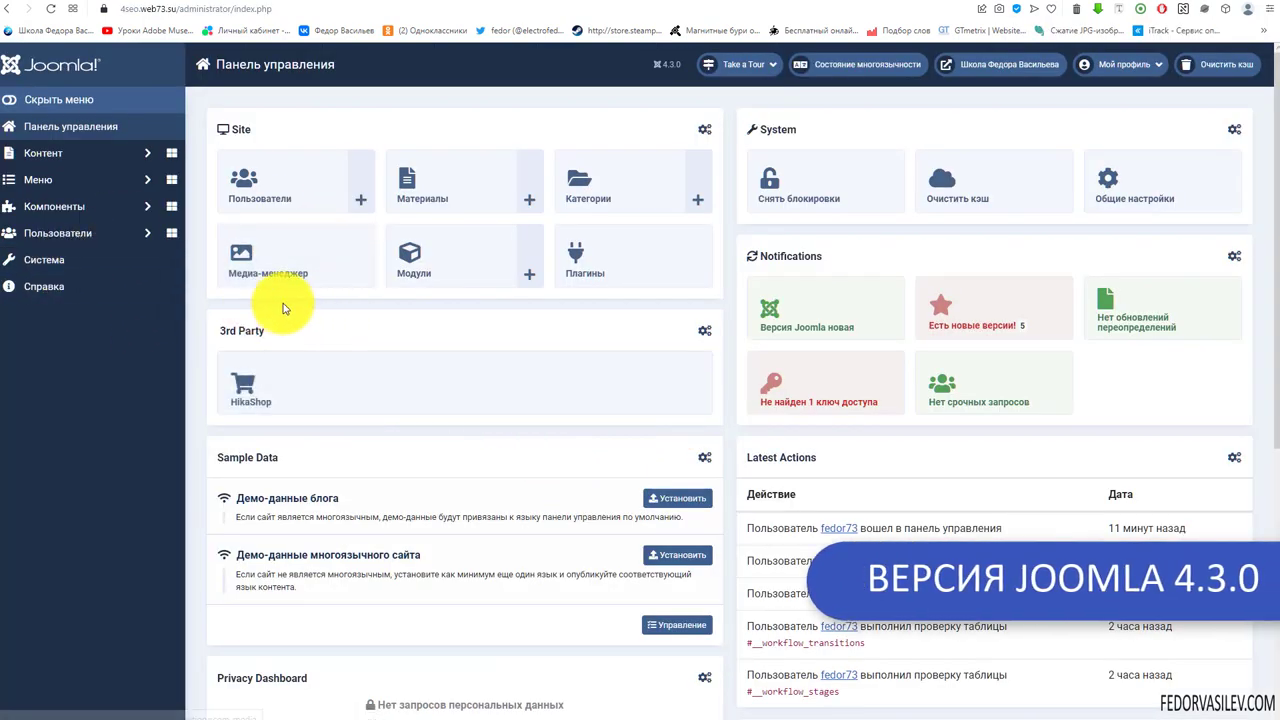
# - Open the manual Joomla update upload in the site administration and choose Joomla_4.3.0-Stable-Update_Package.zip as the package file
pyautogui.click(42, 262)
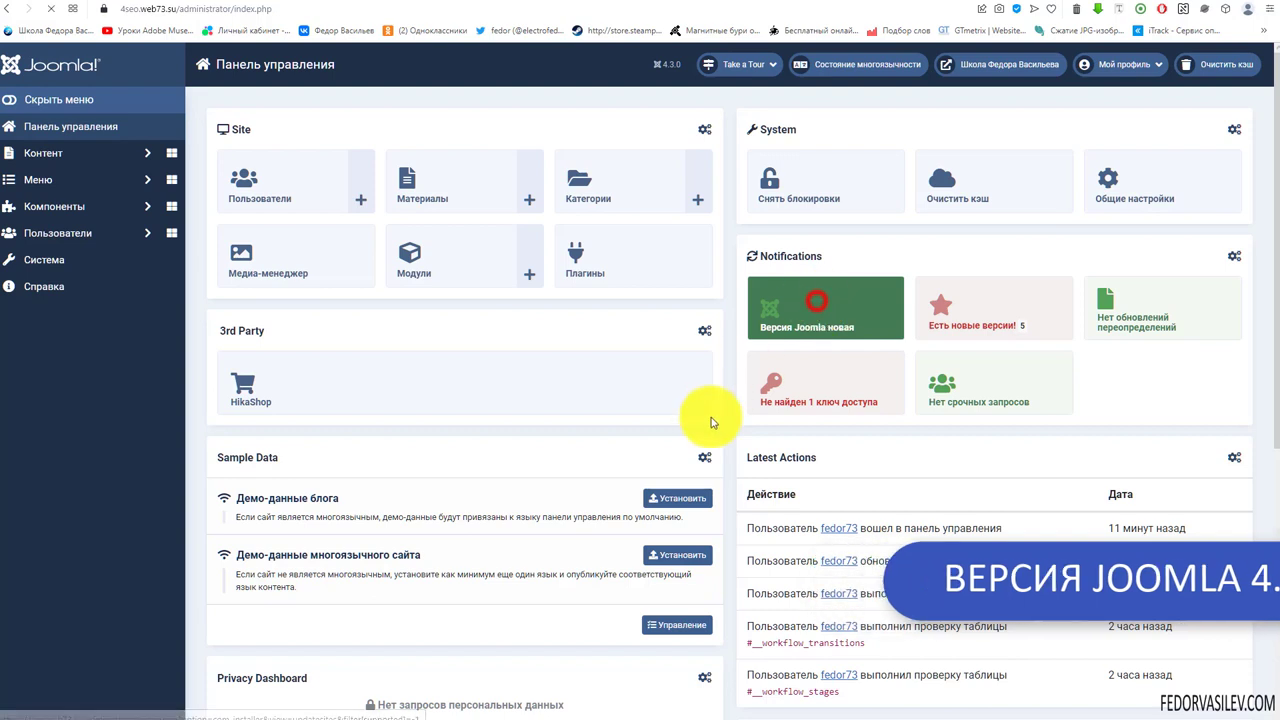
pyautogui.click(772, 310)
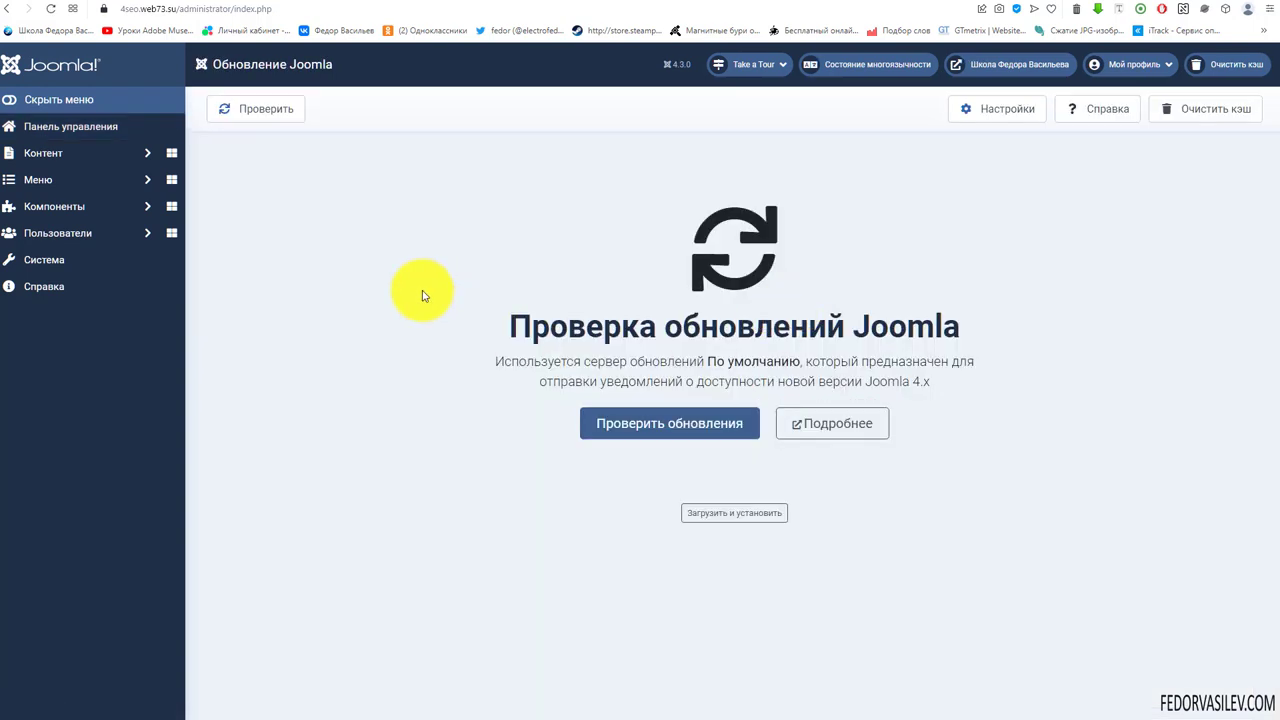
pyautogui.click(734, 514)
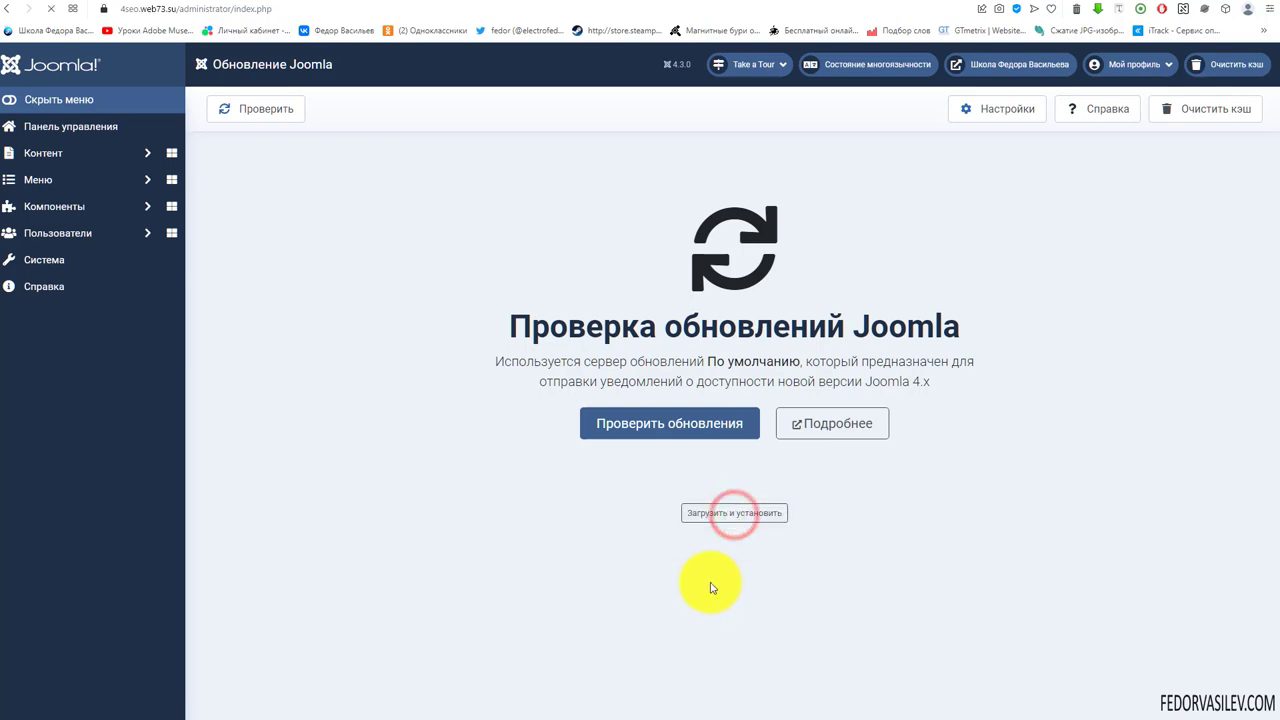
pyautogui.click(270, 279)
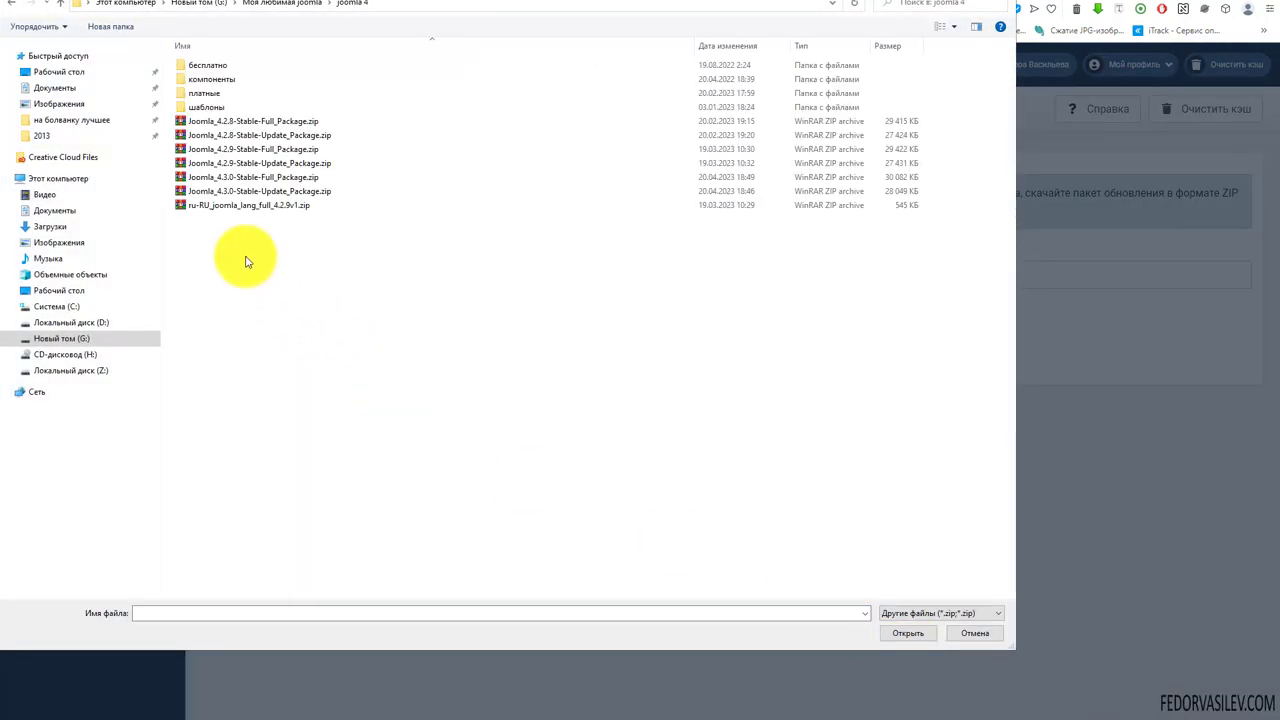
pyautogui.click(243, 192)
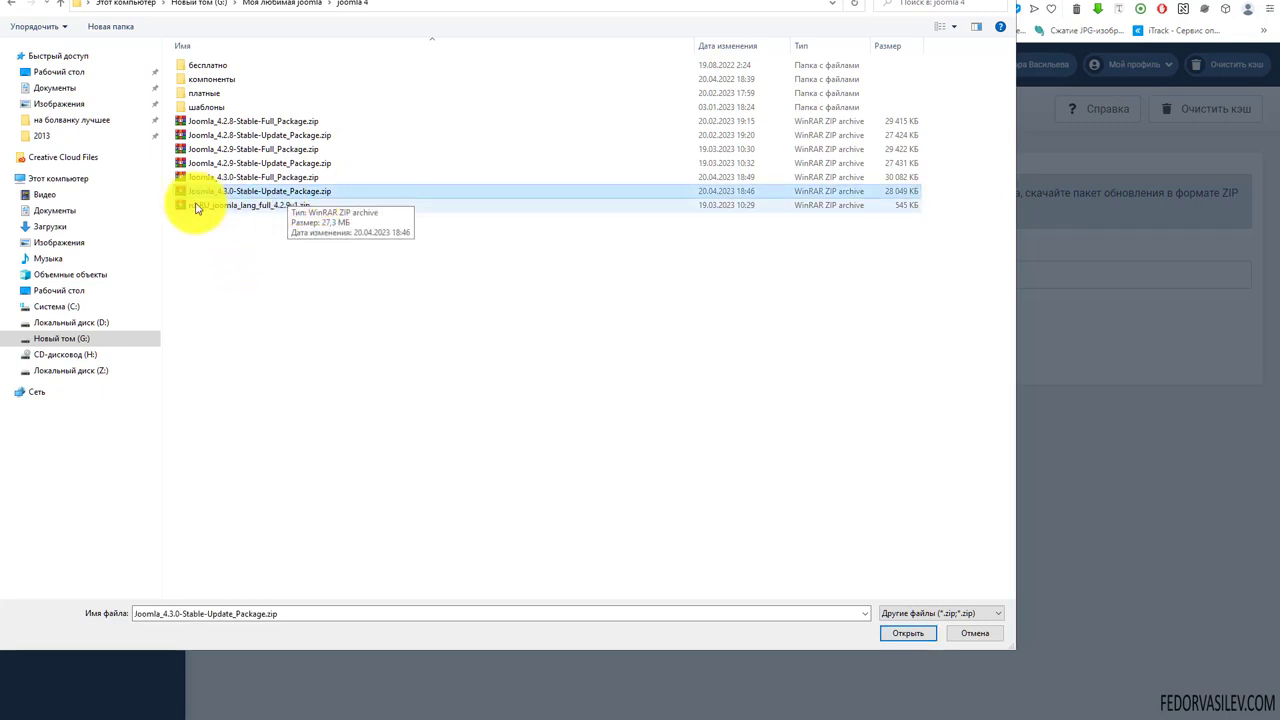
pyautogui.click(895, 636)
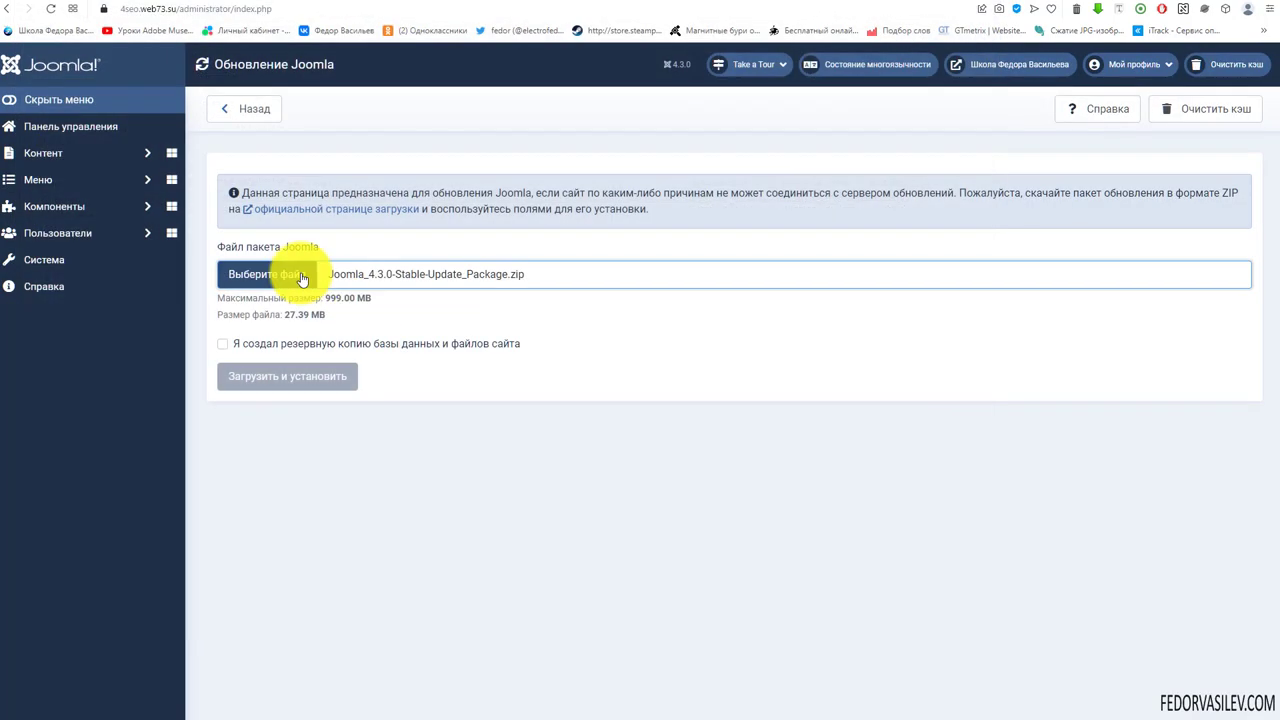
# - Confirm the site backup, upload the update package, and install it with the prefilled administrator credentials
pyautogui.click(222, 343)
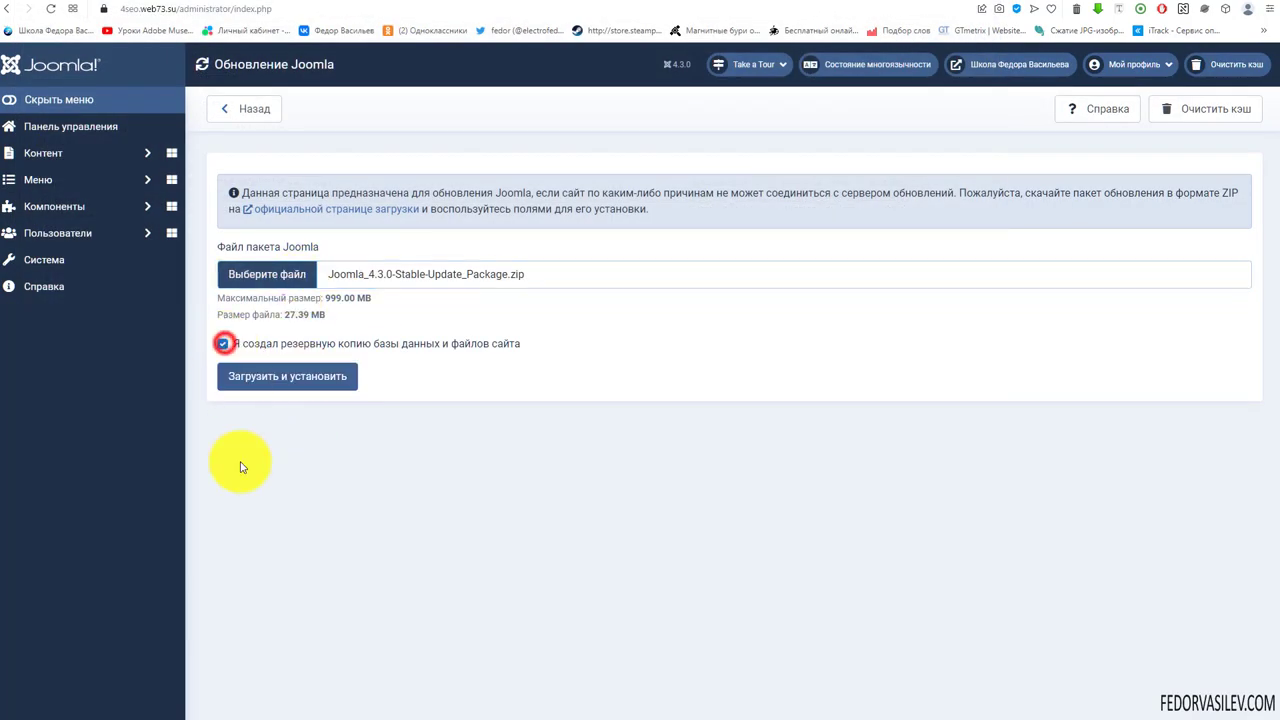
pyautogui.click(253, 380)
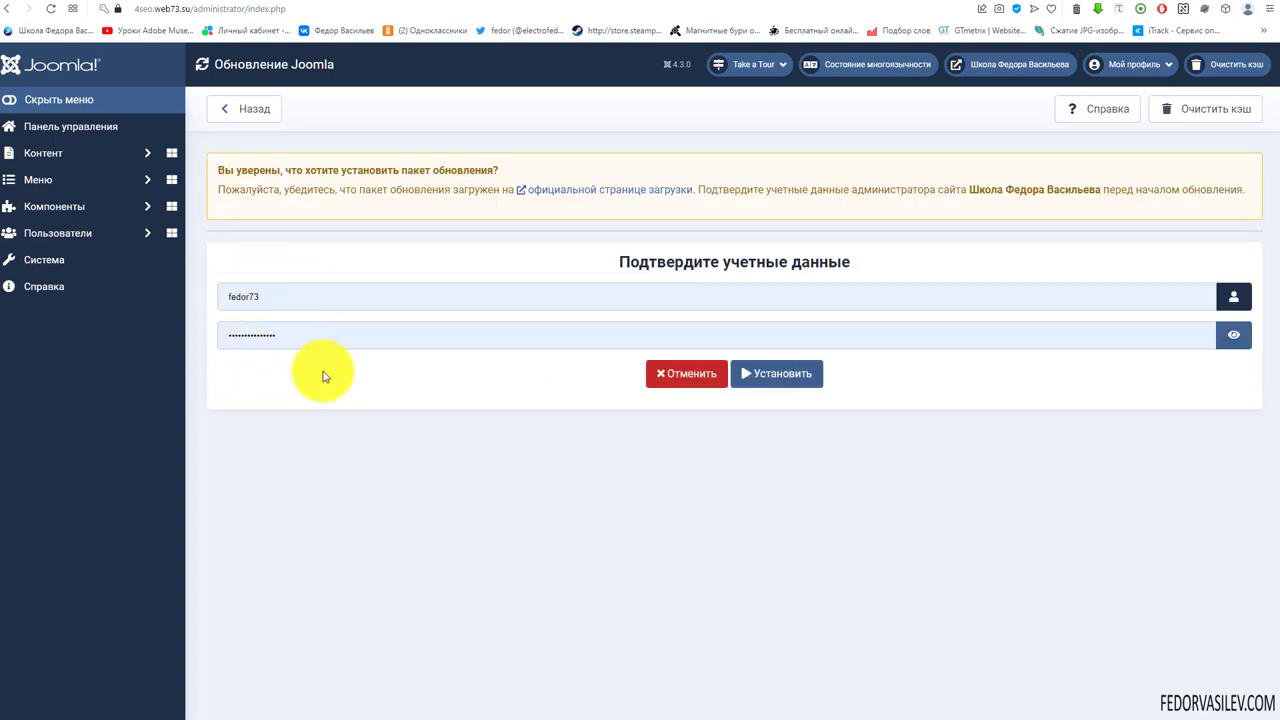
pyautogui.click(784, 386)
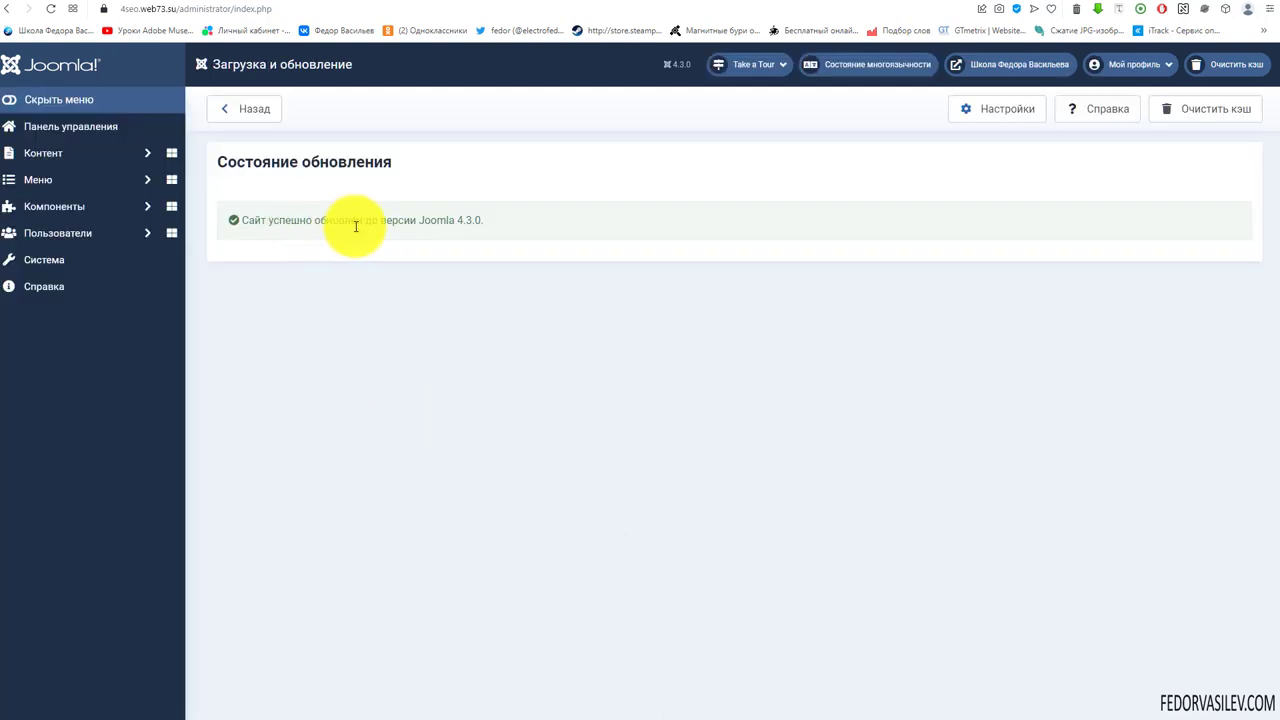
pyautogui.moveTo(418, 220); pyautogui.dragTo(484, 220)
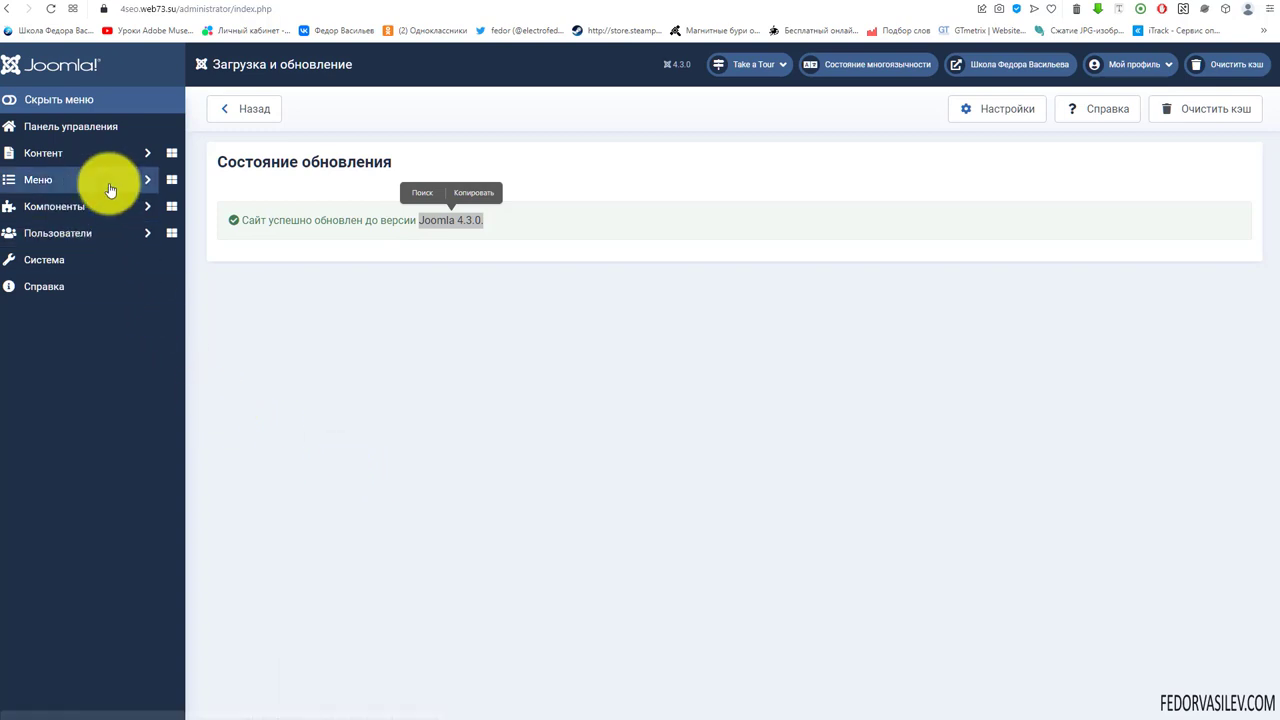
# - Return to the administration control panel and open the list of guided tours
pyautogui.click(92, 130)
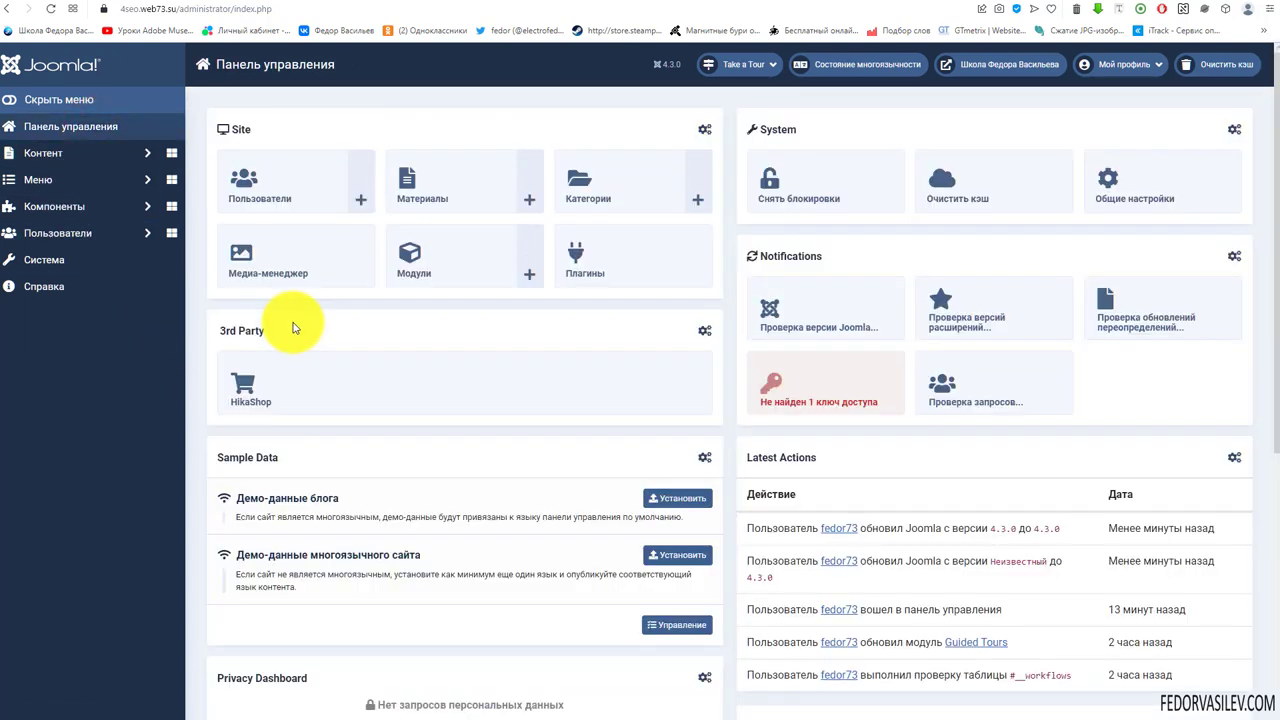
pyautogui.click(766, 70)
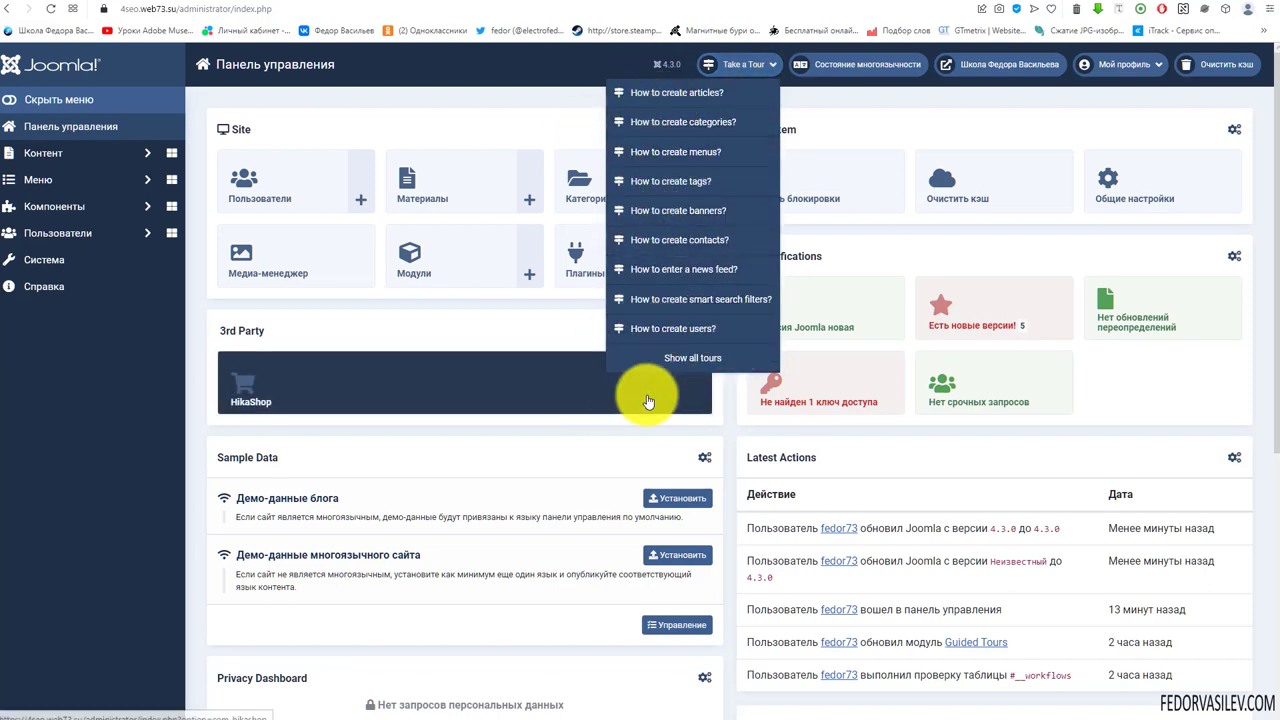
# - Start the "How to create articles?" tour from the full list of tours and follow its prompt to create a new article
pyautogui.click(696, 360)
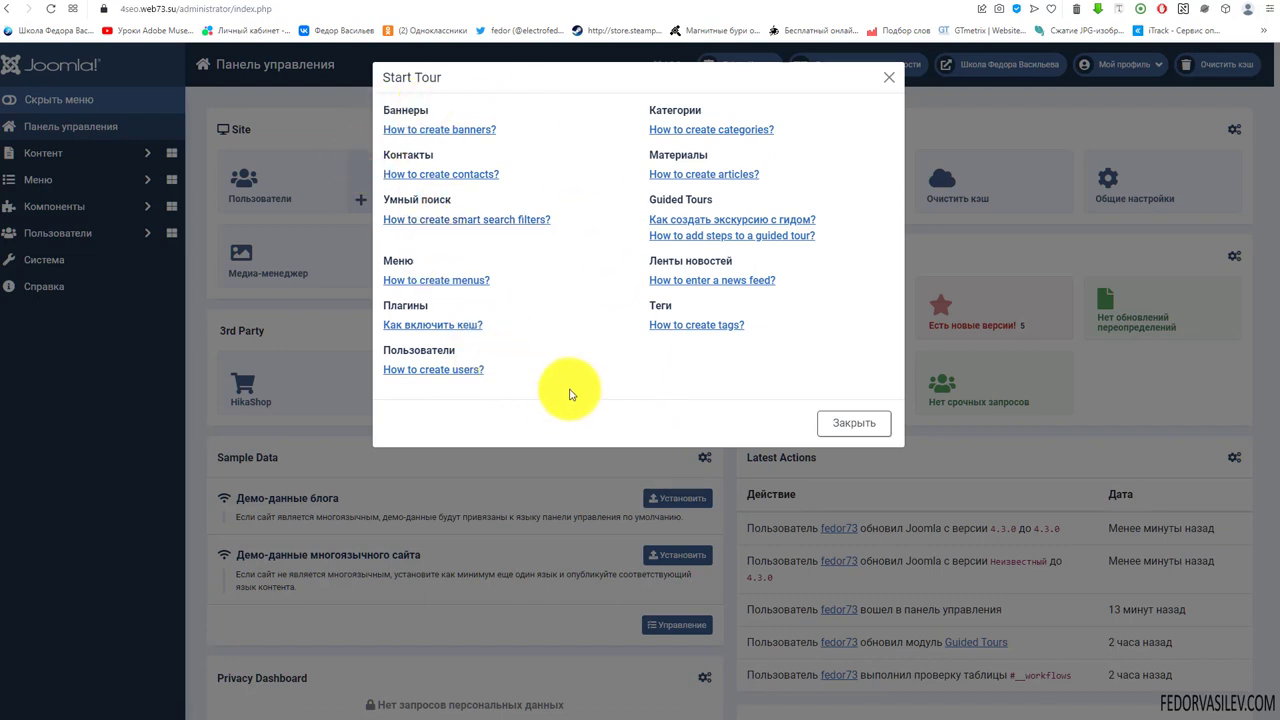
pyautogui.doubleClick(684, 155)
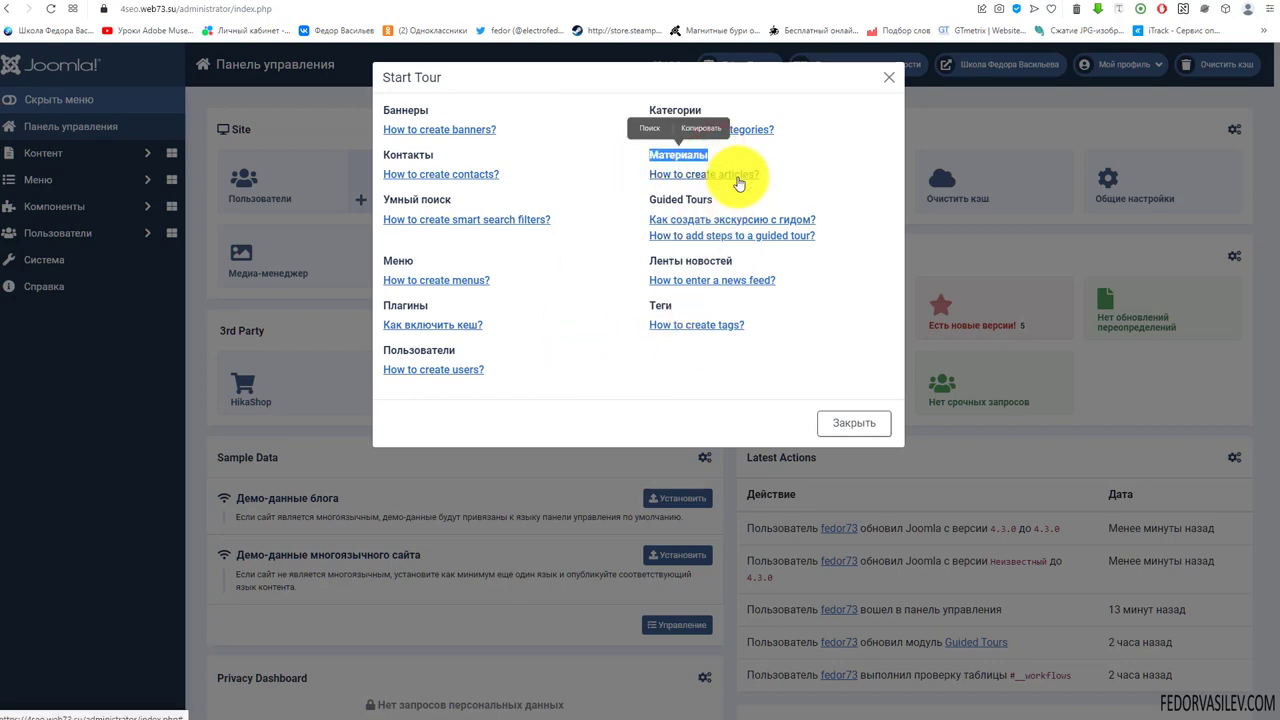
pyautogui.click(736, 175)
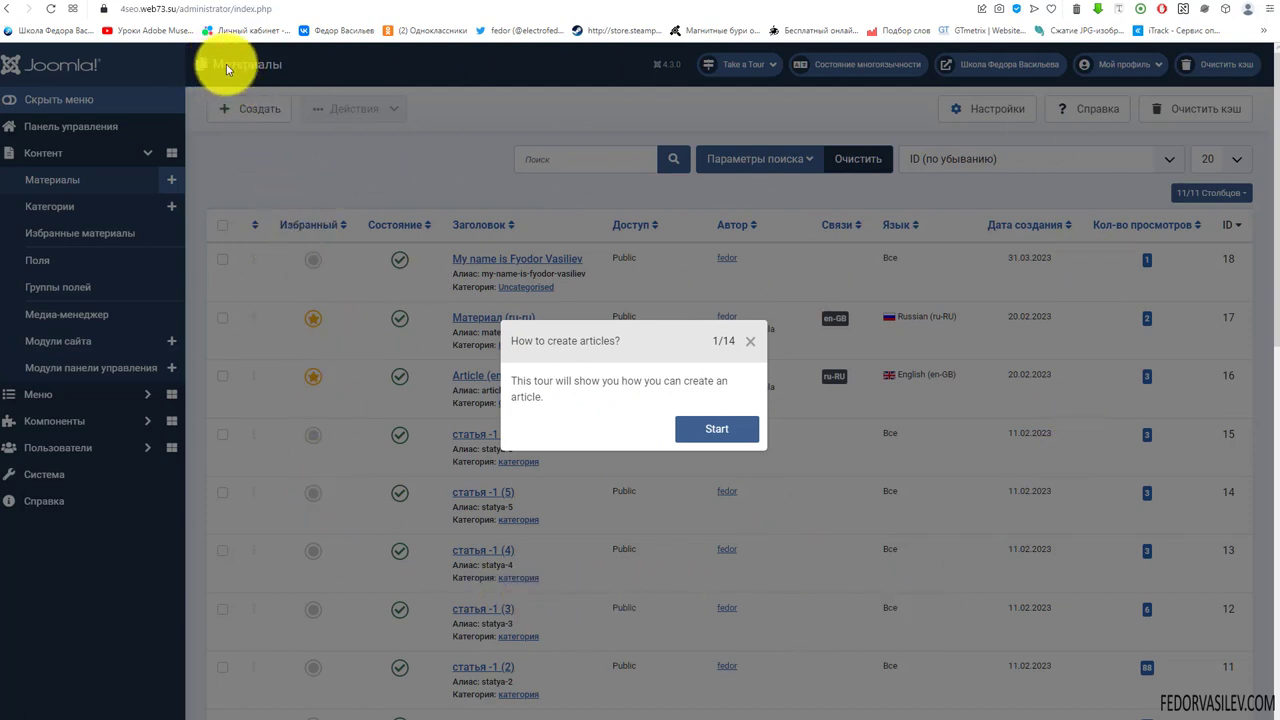
pyautogui.click(727, 429)
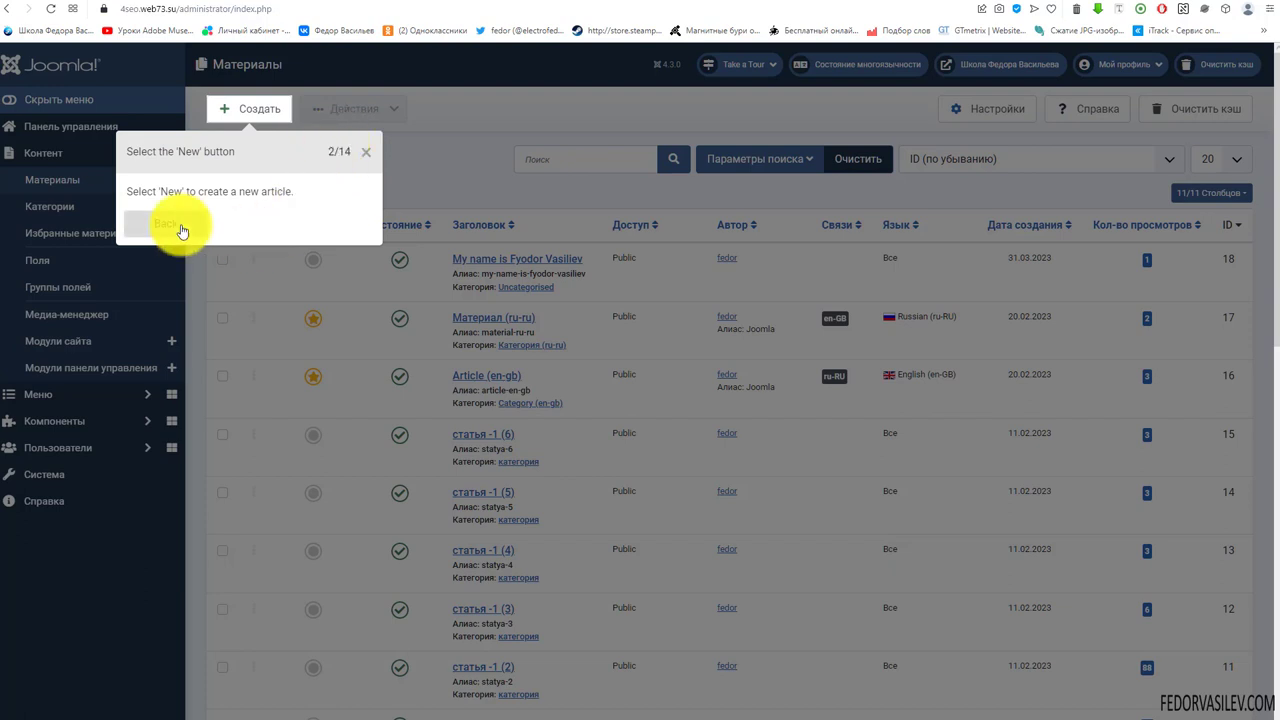
pyautogui.click(266, 108)
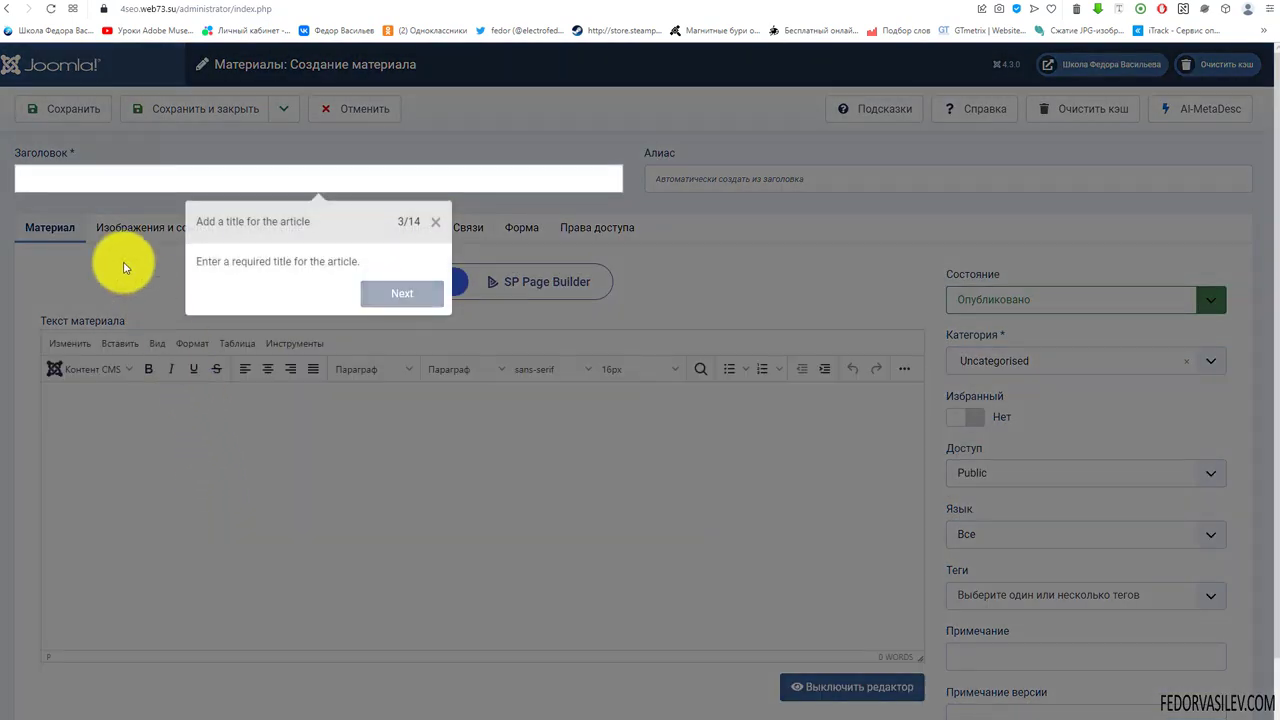
# - Enter "заголовок" as the article title and "кпуепуе" as its content, leaving the alias blank
pyautogui.click(94, 184)
pyautogui.write('заголовок')
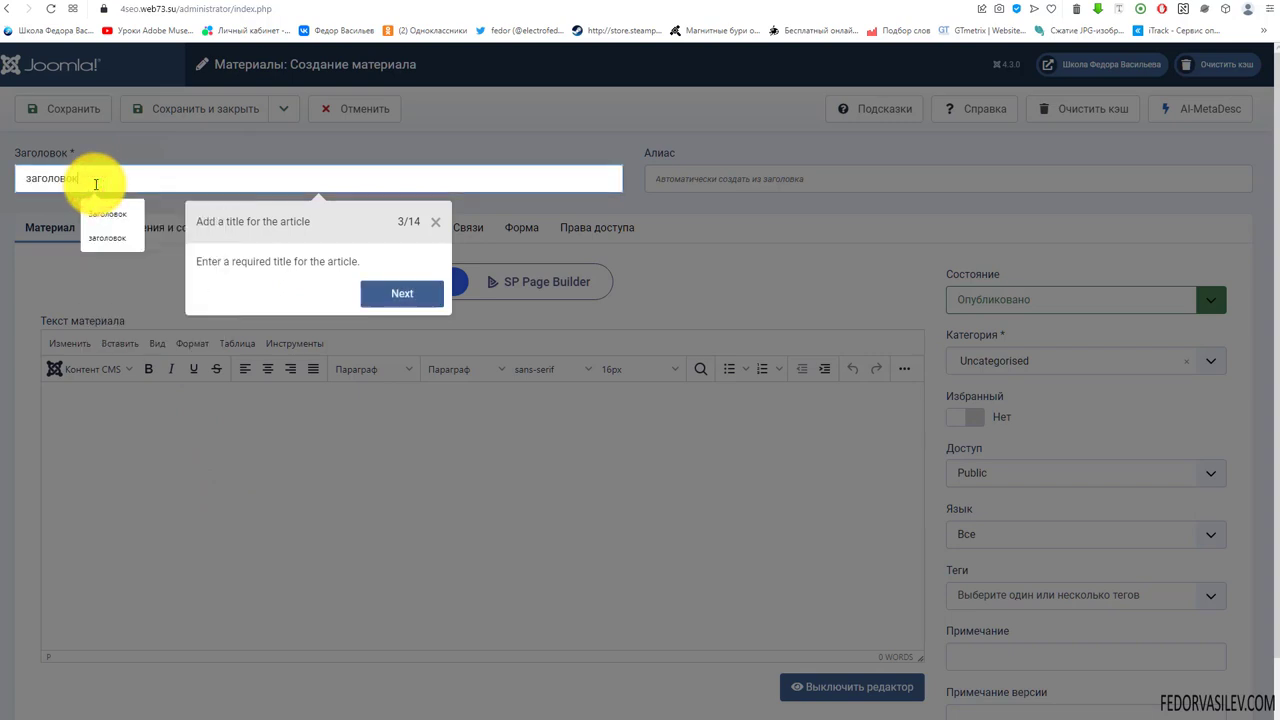
pyautogui.click(400, 299)
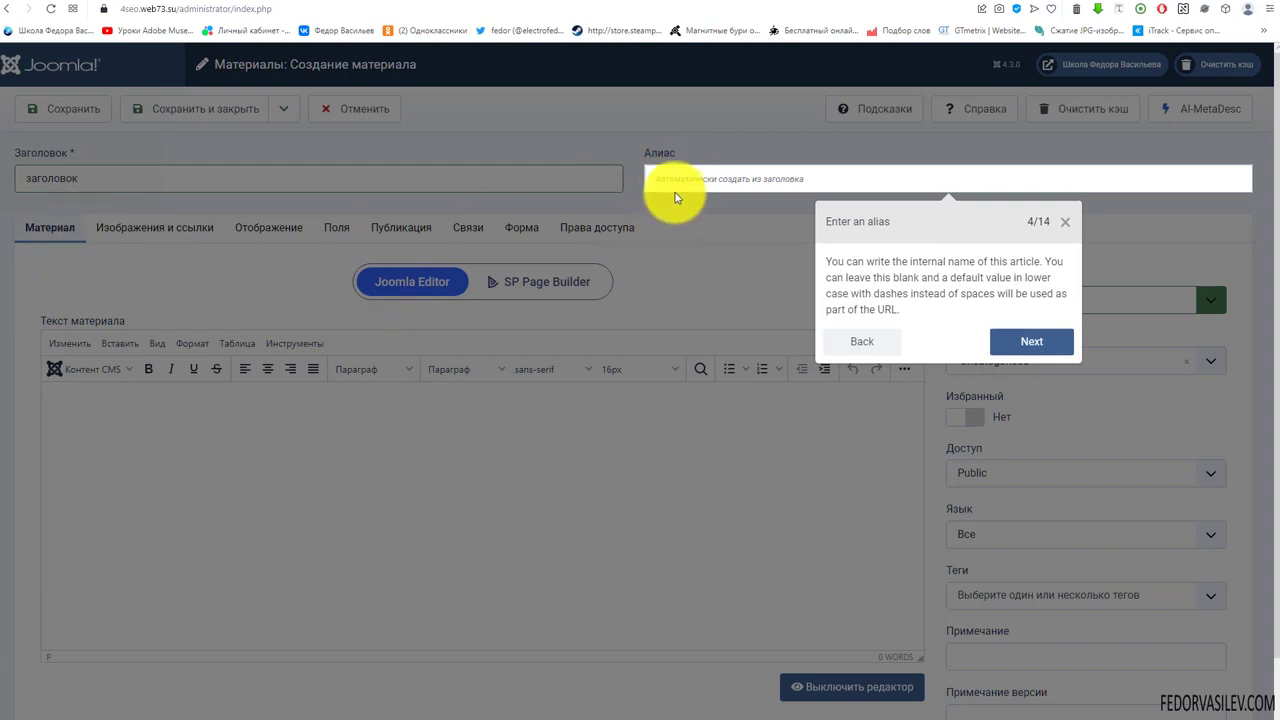
pyautogui.click(1046, 342)
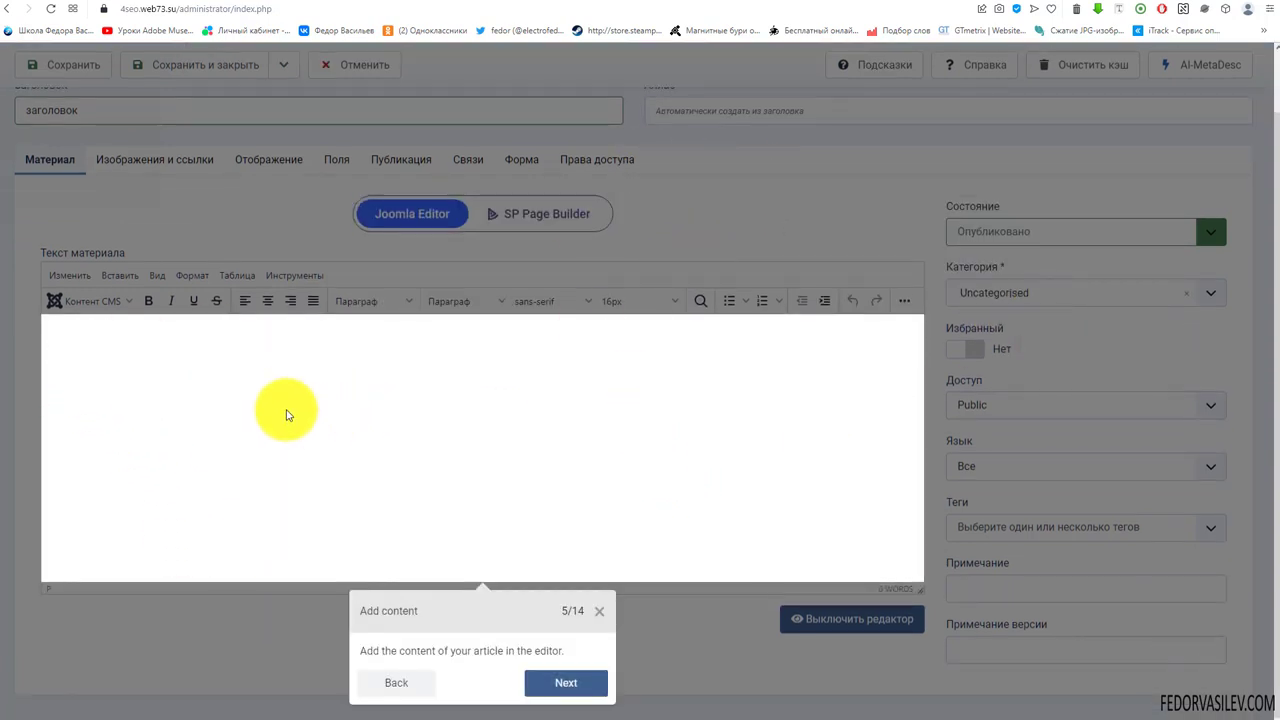
pyautogui.click(219, 409)
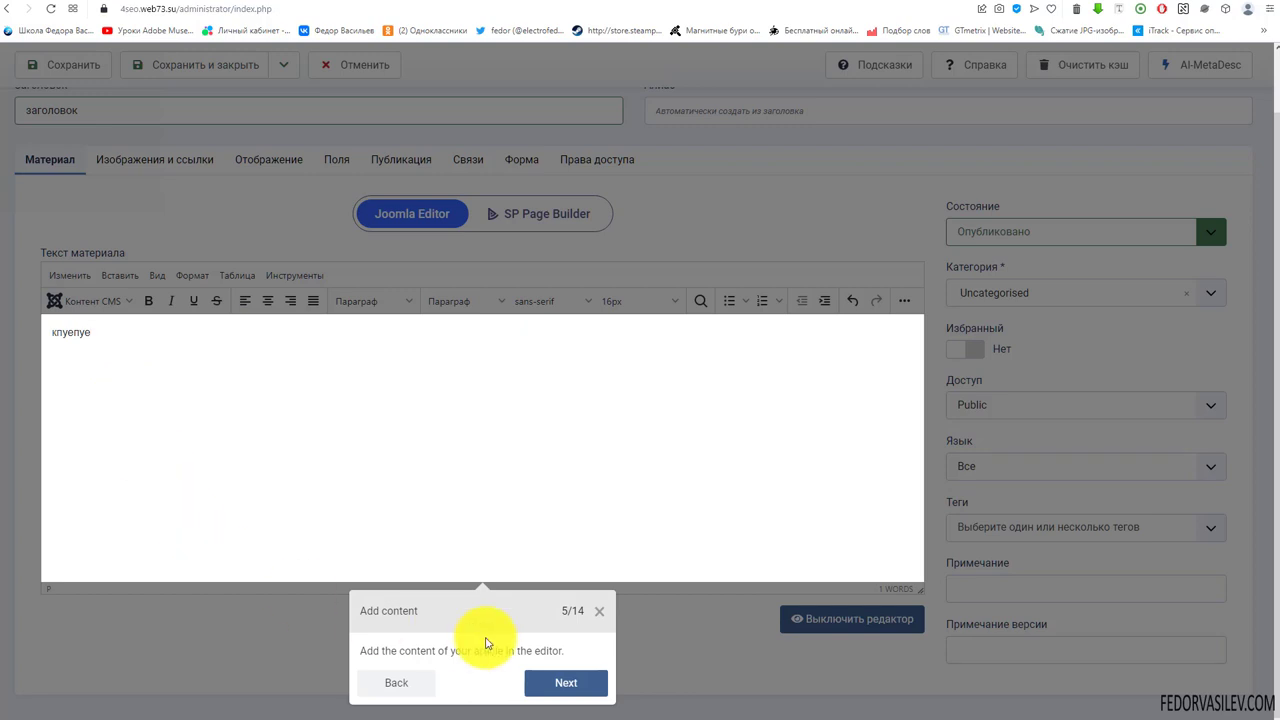
pyautogui.click(566, 682)
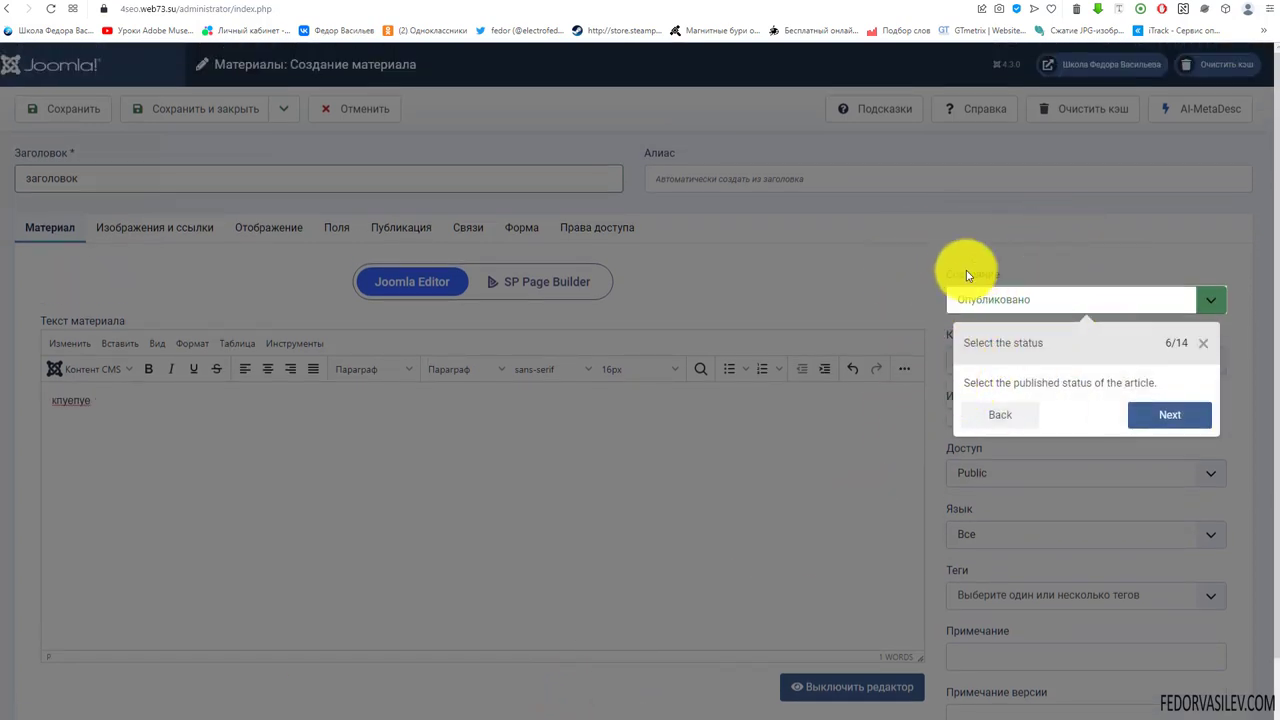
# - Advance the tour through status, category, featured and access, keeping the article published, in Uncategorised, not featured and with Public access
pyautogui.click(1167, 415)
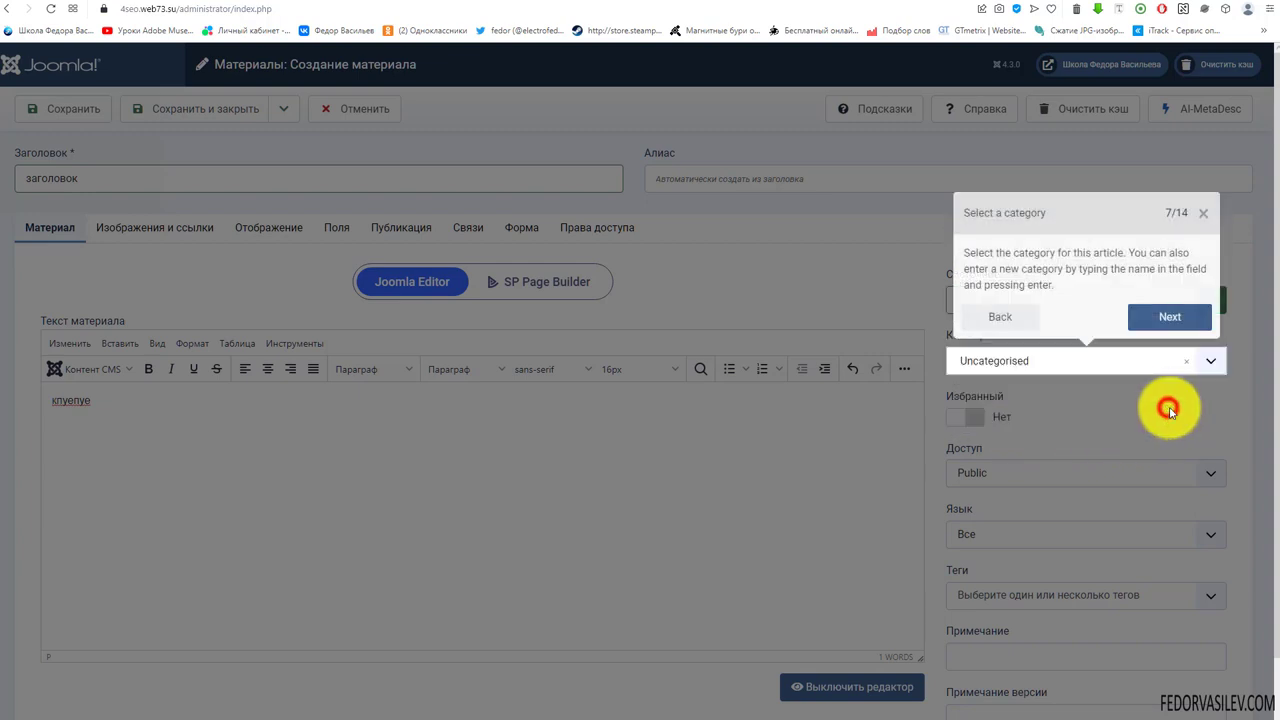
pyautogui.click(1045, 366)
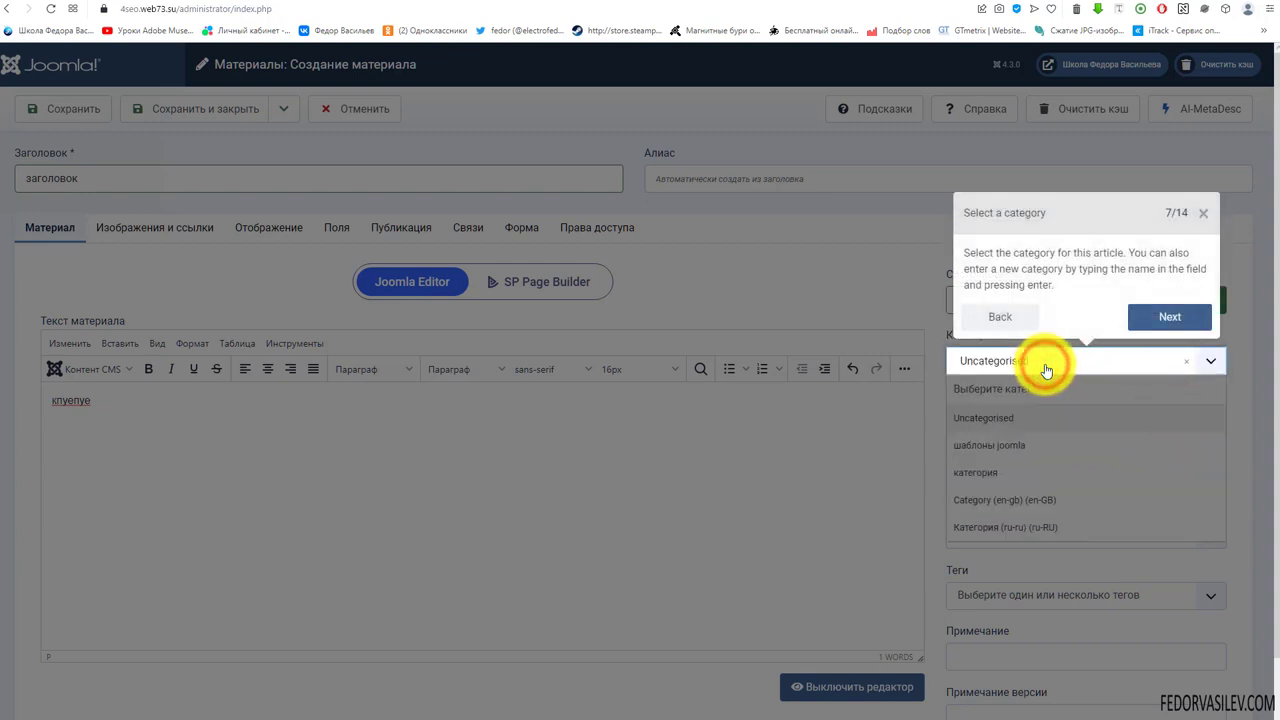
pyautogui.click(1045, 369)
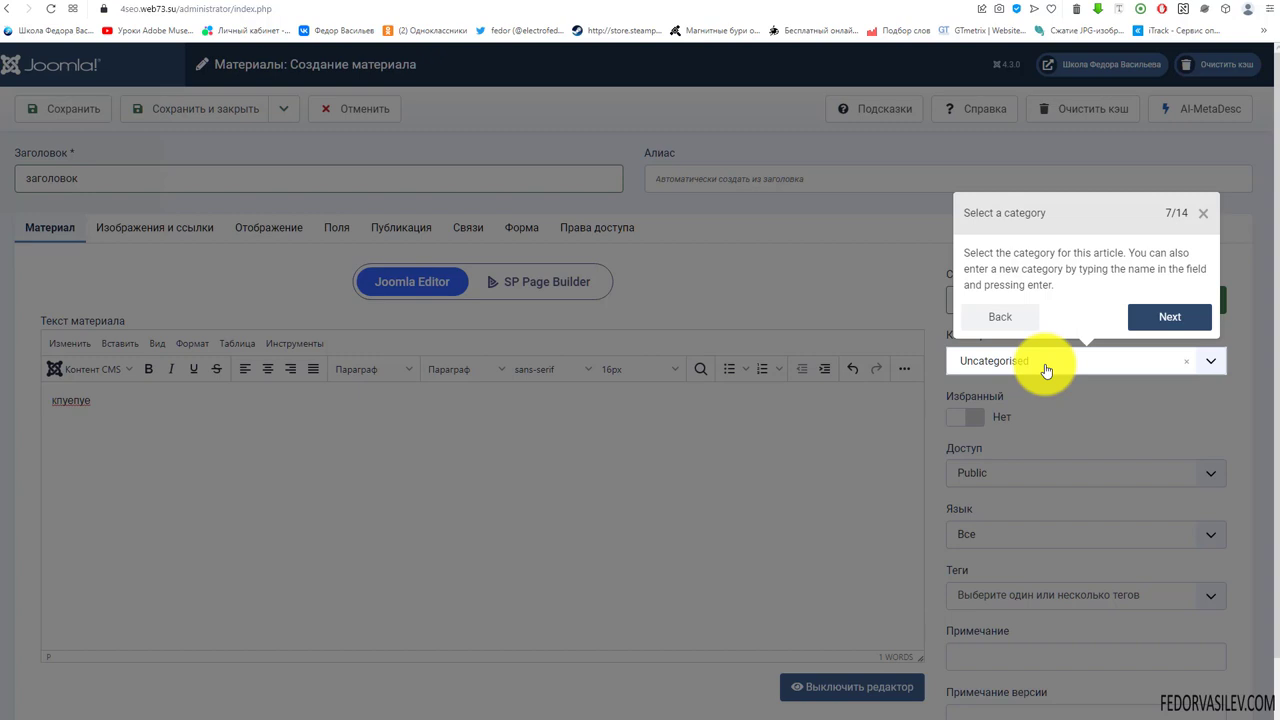
pyautogui.click(1165, 316)
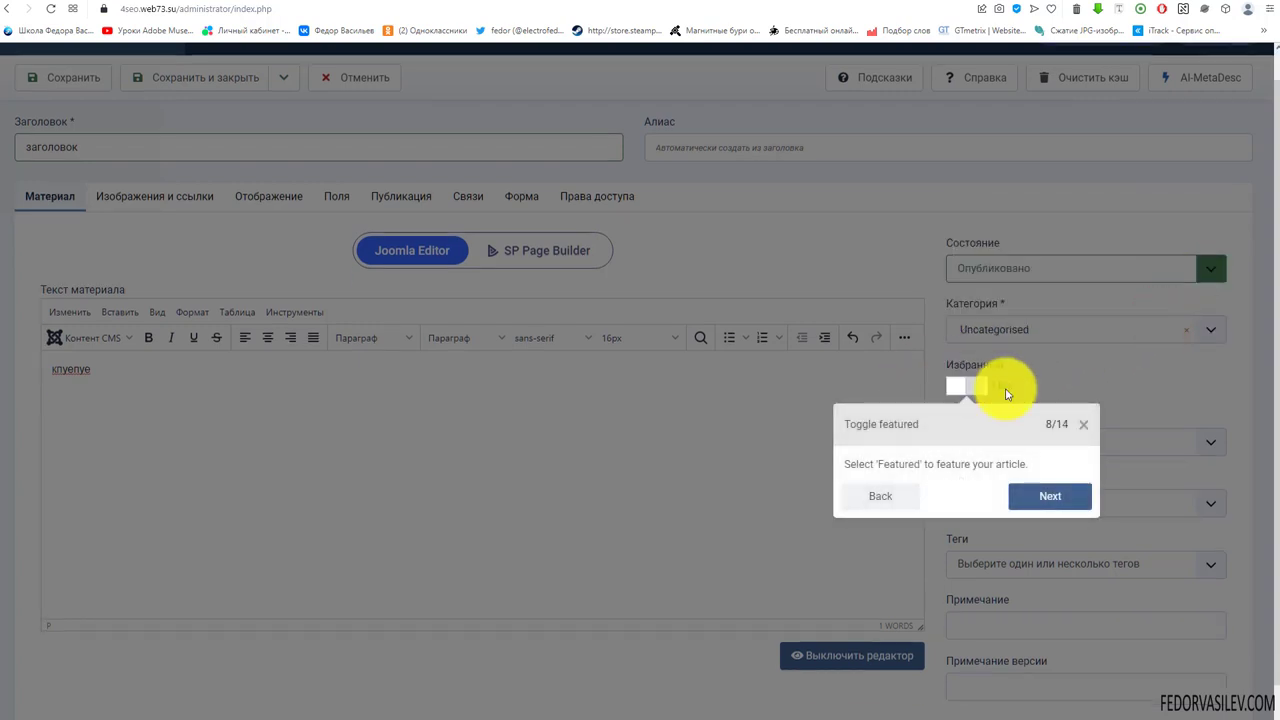
pyautogui.click(1075, 501)
pyautogui.click(1176, 522)
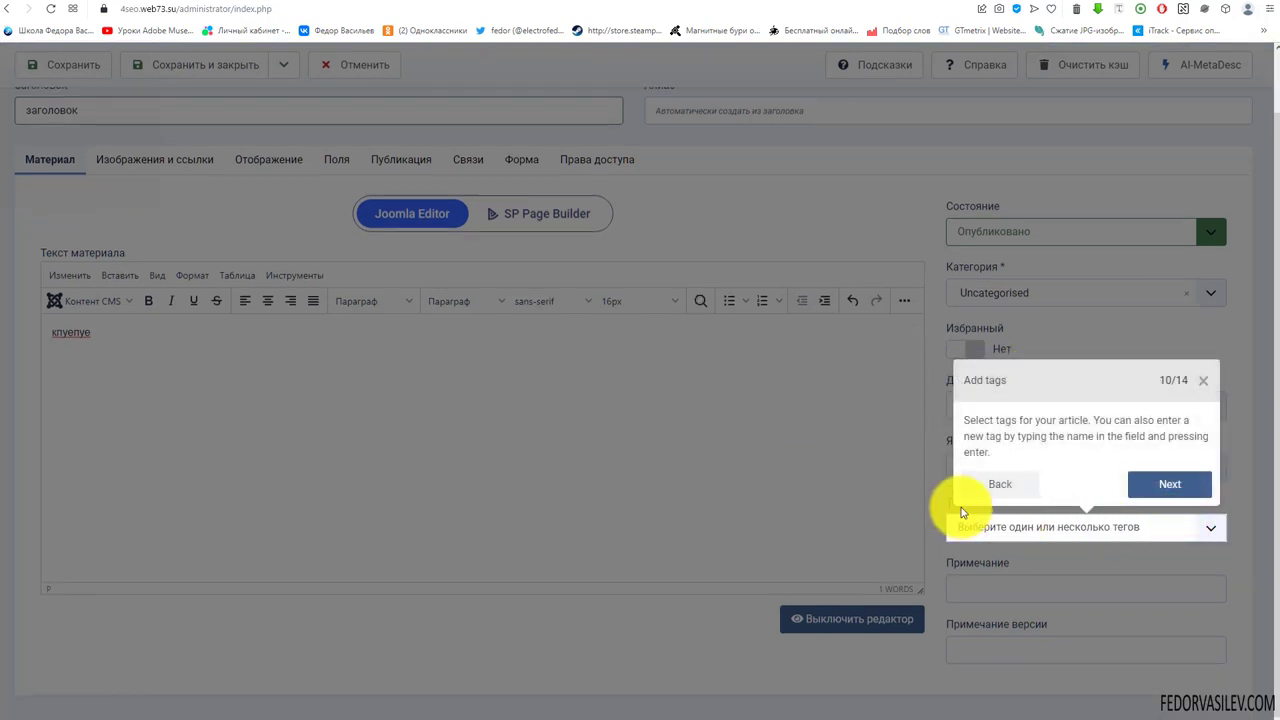
# - Skip the tour's tags, note and version note steps, save and close the article, and complete the tour
pyautogui.click(1155, 491)
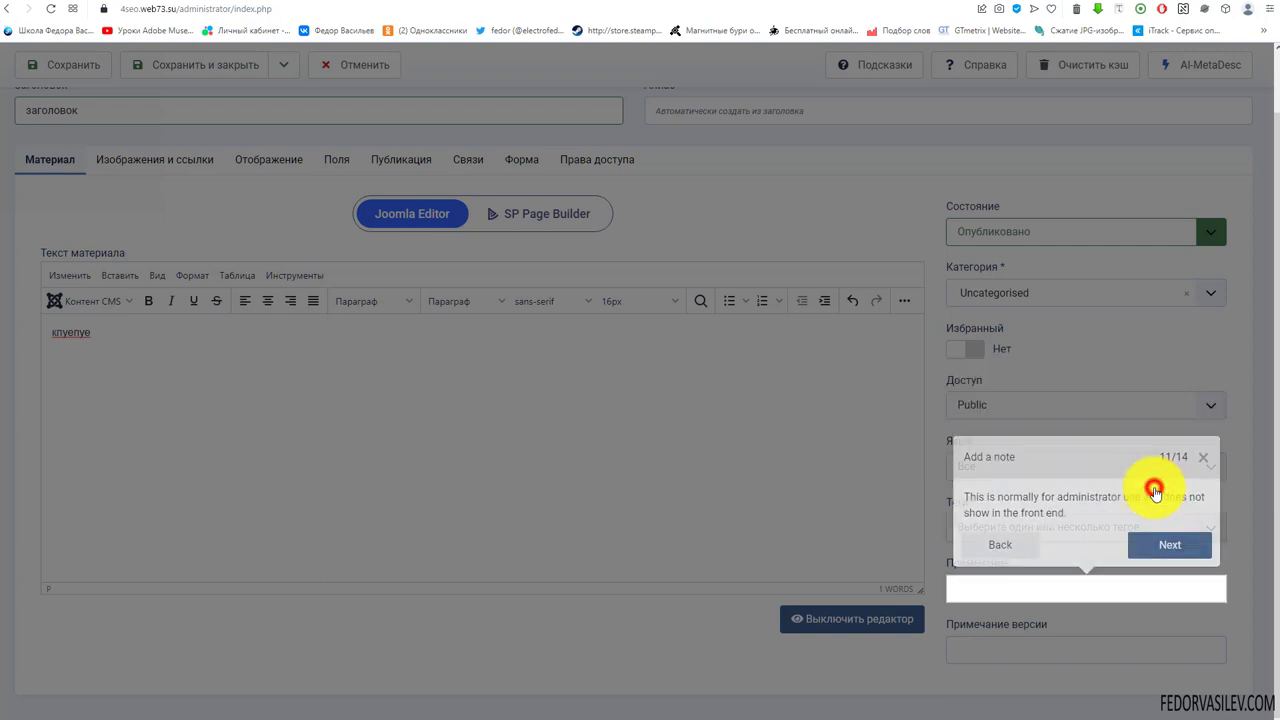
pyautogui.click(1180, 545)
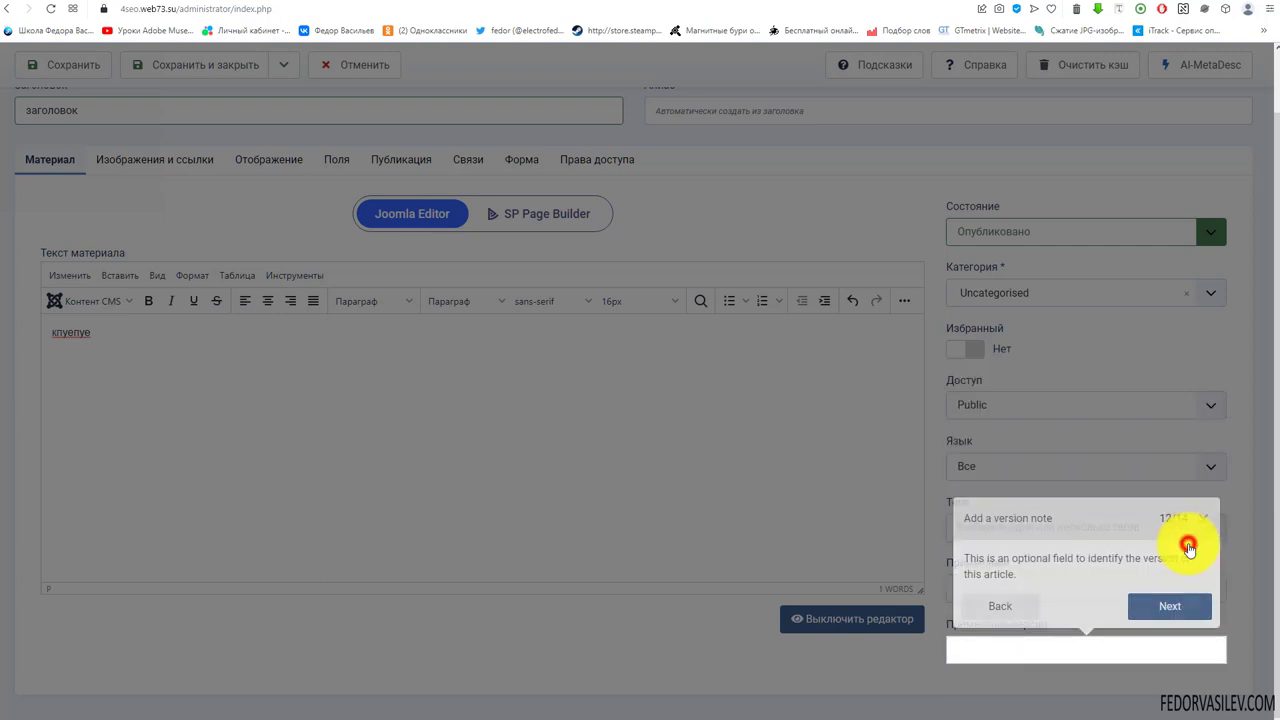
pyautogui.click(1177, 607)
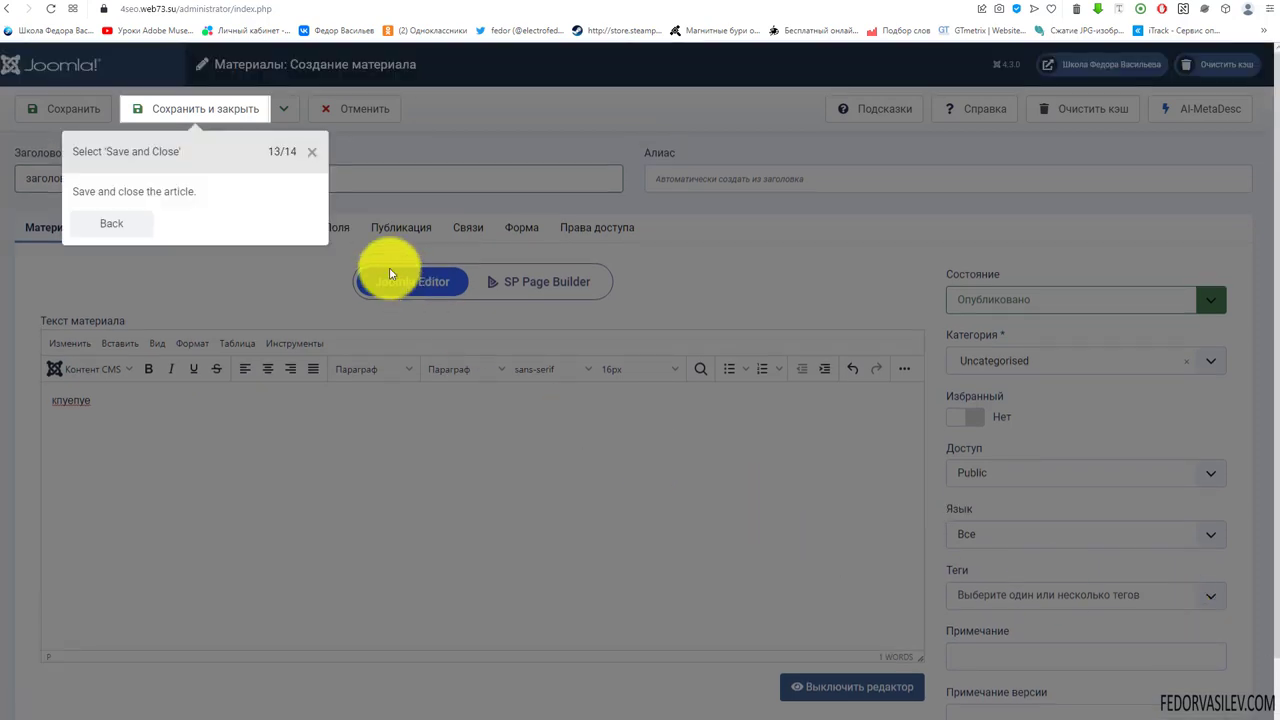
pyautogui.click(205, 114)
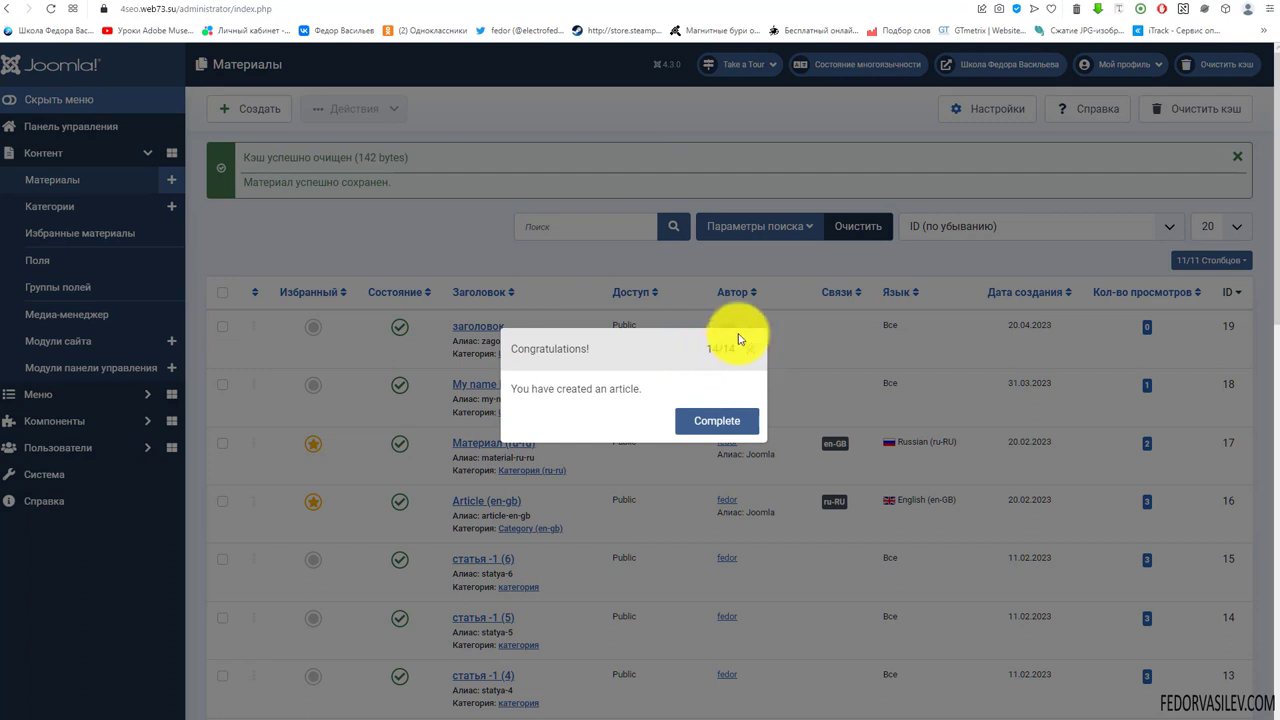
pyautogui.click(724, 420)
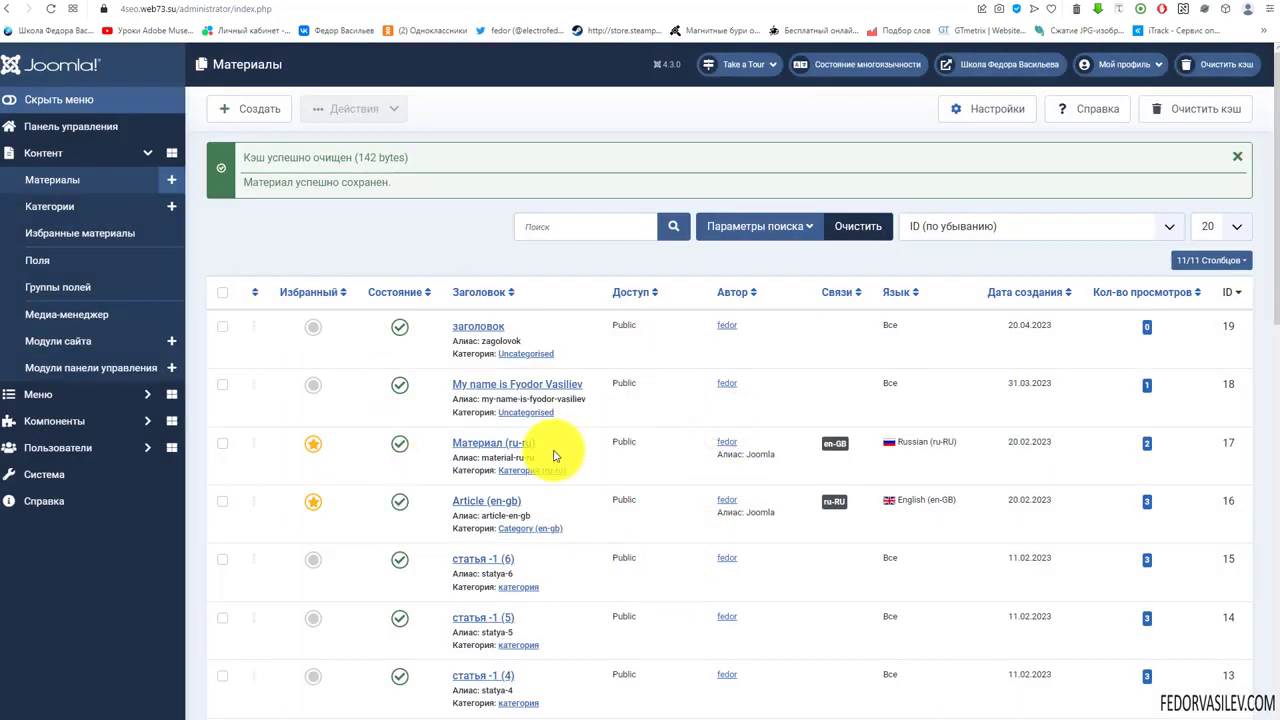
# - Open the article "заголовок" from the list, review its saved content, and close it again
pyautogui.click(540, 326)
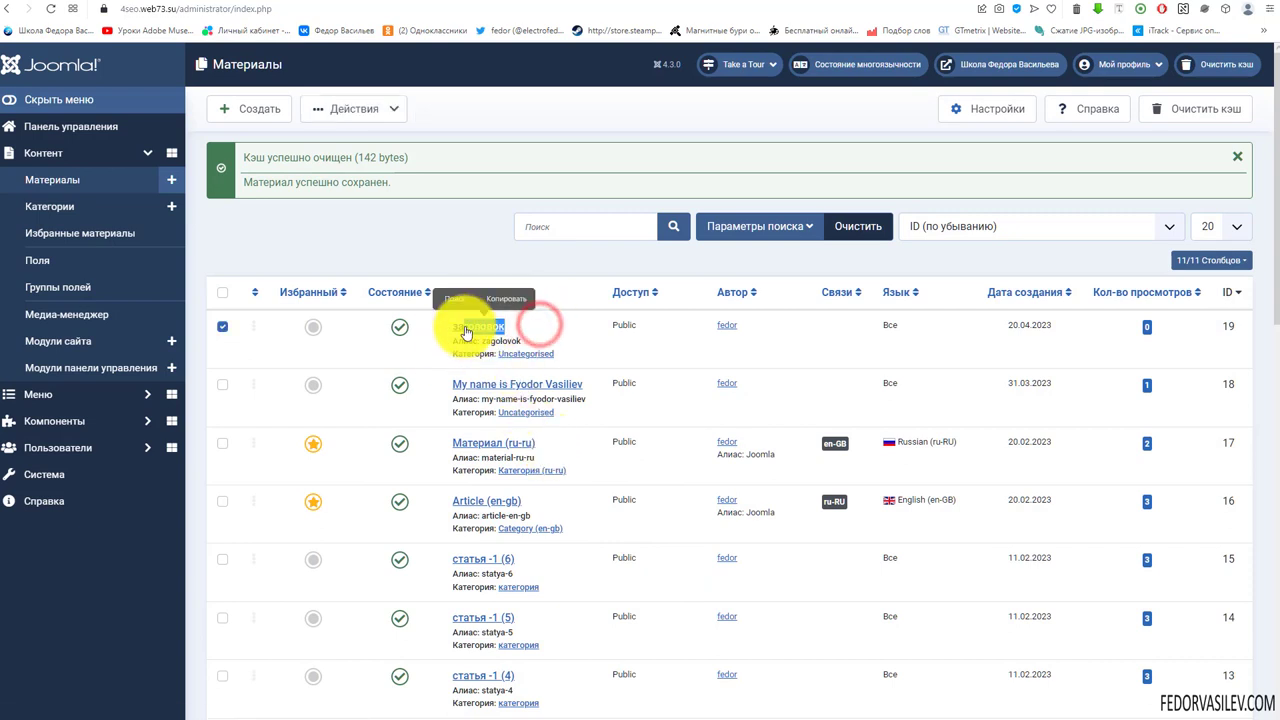
pyautogui.click(465, 325)
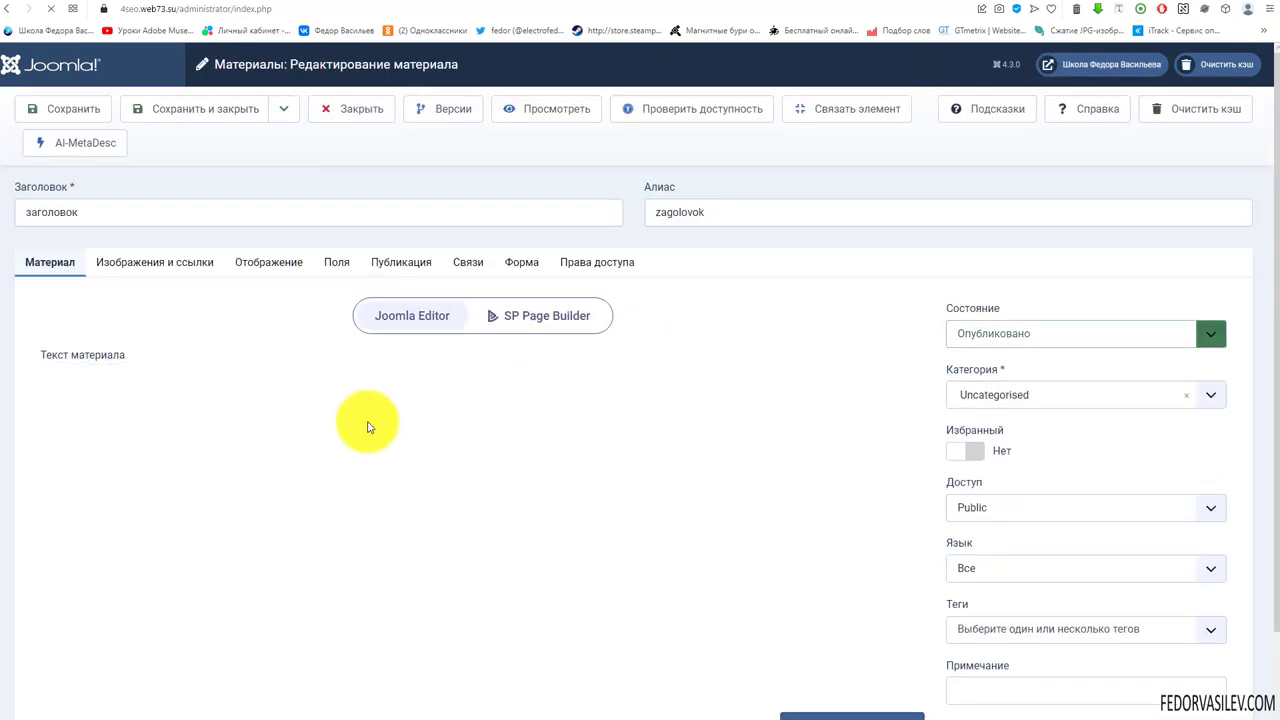
pyautogui.click(240, 454)
pyautogui.write('кпуепуе')
pyautogui.scroll(-1, 643, 455)
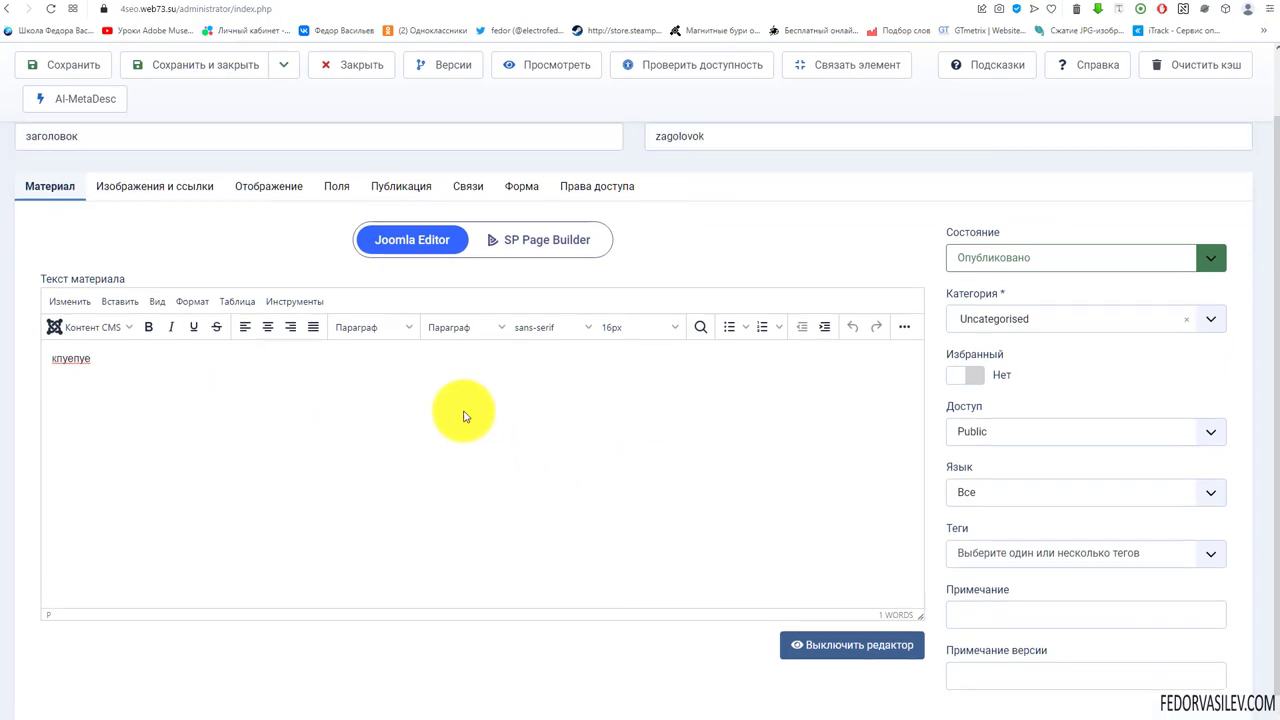
pyautogui.scroll(2, 457, 414)
pyautogui.click(340, 110)
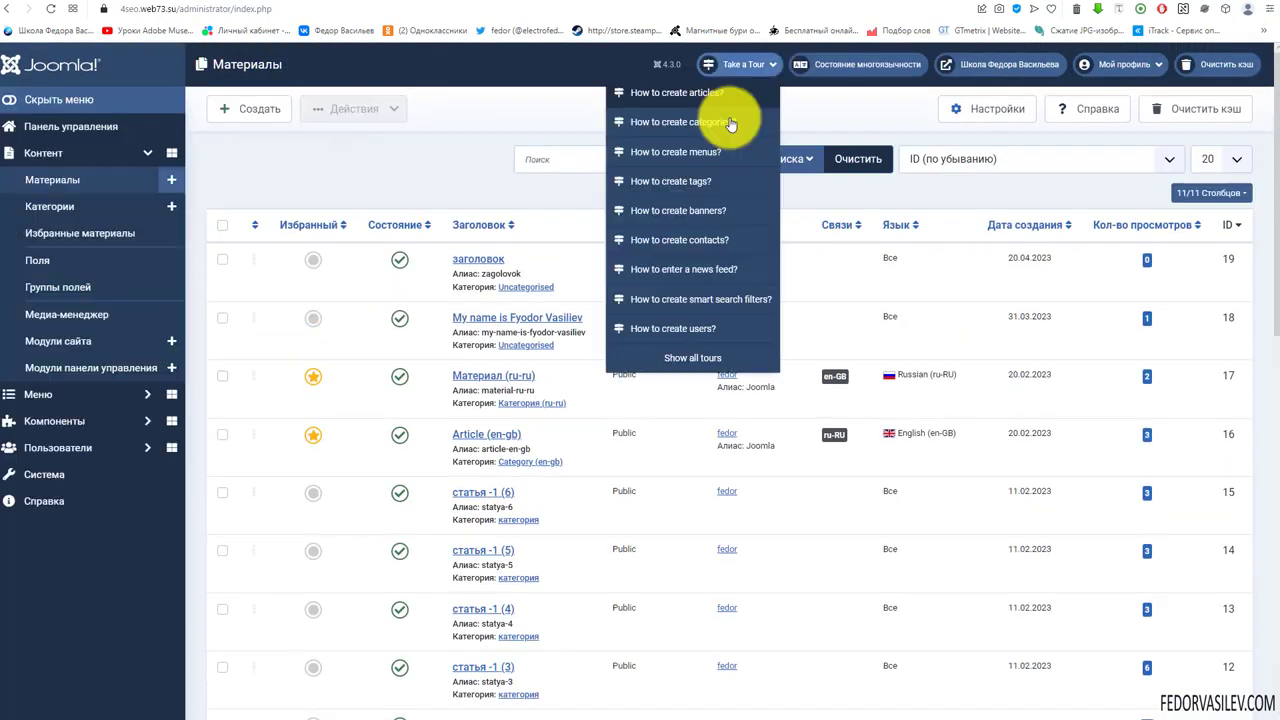
pyautogui.click(740, 64)
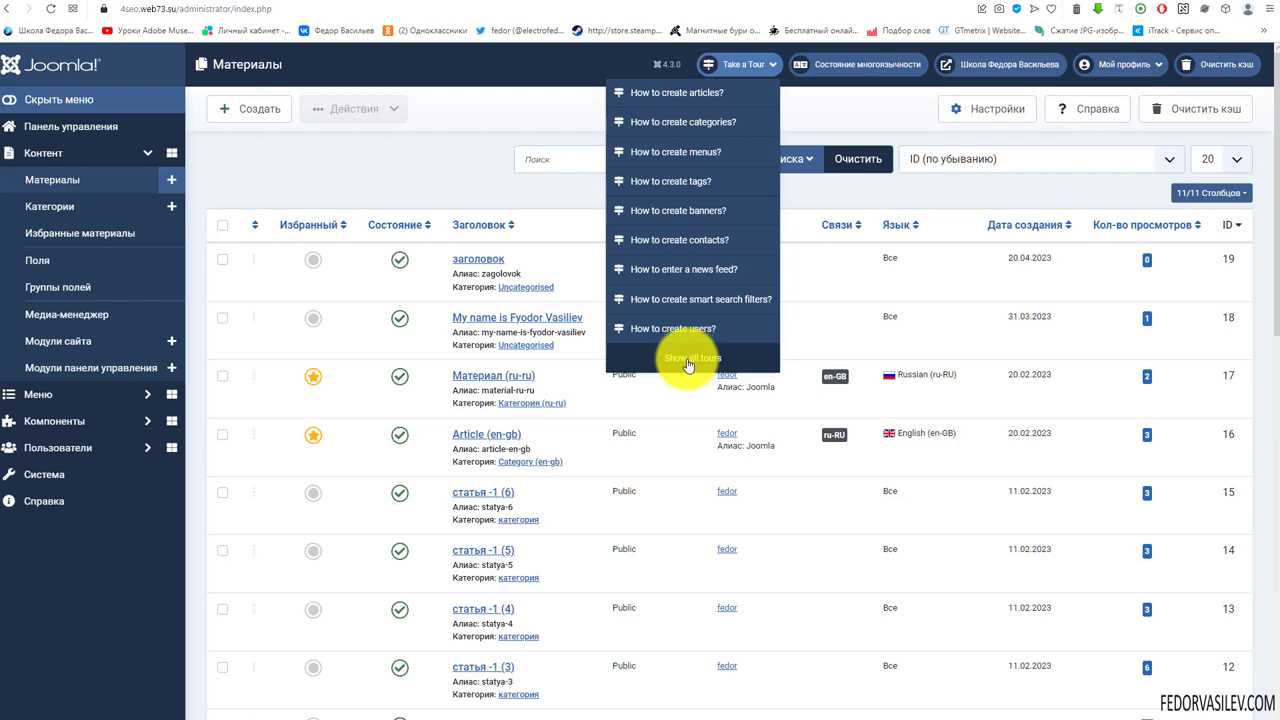
pyautogui.click(477, 186)
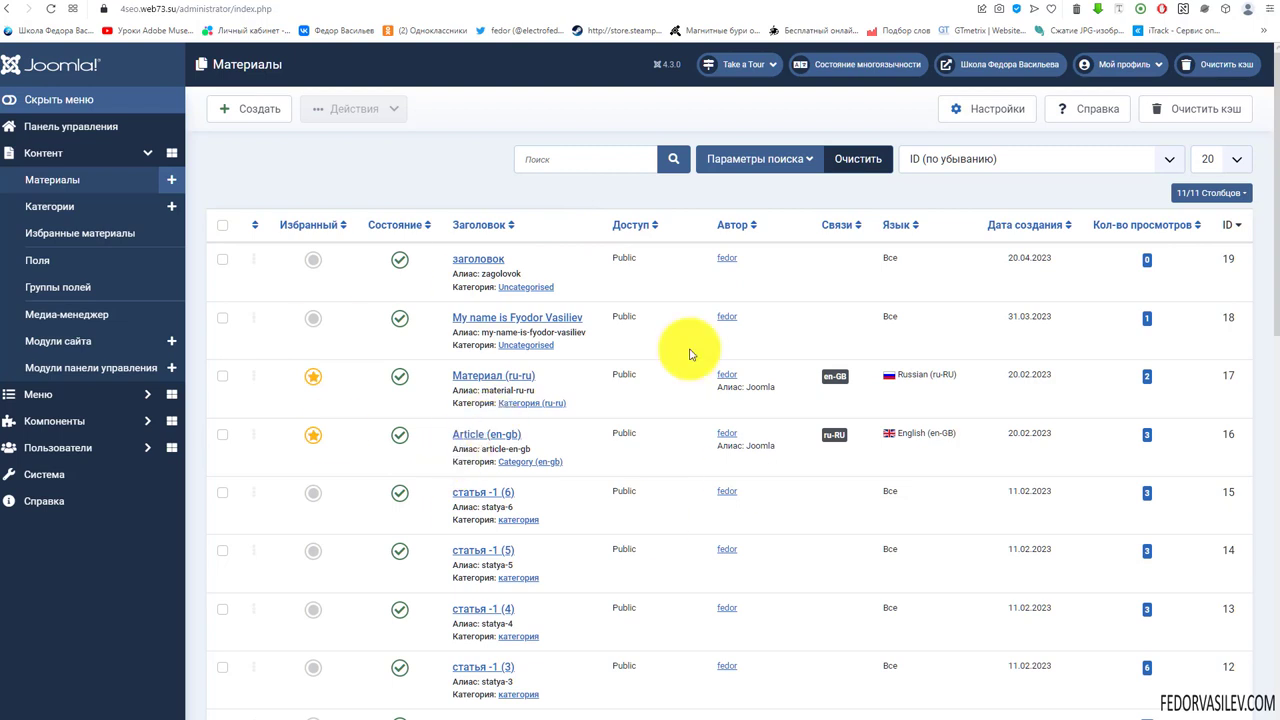
pyautogui.click(765, 72)
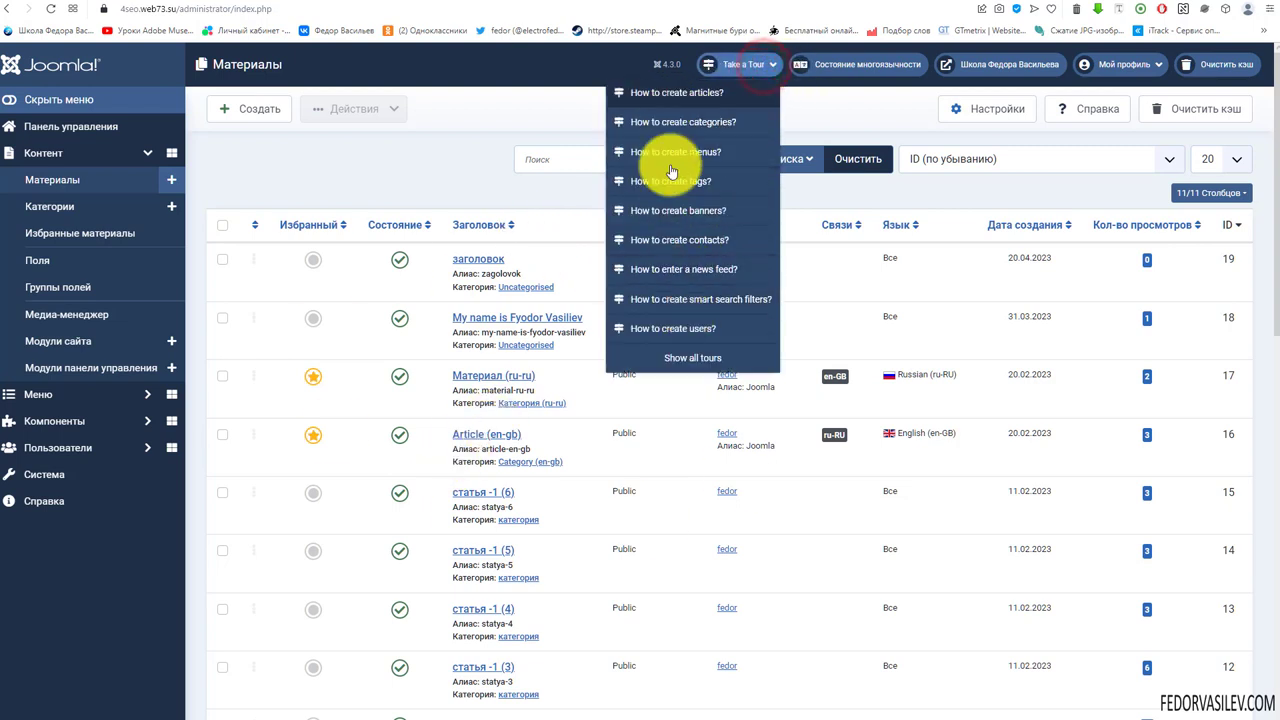
pyautogui.click(427, 174)
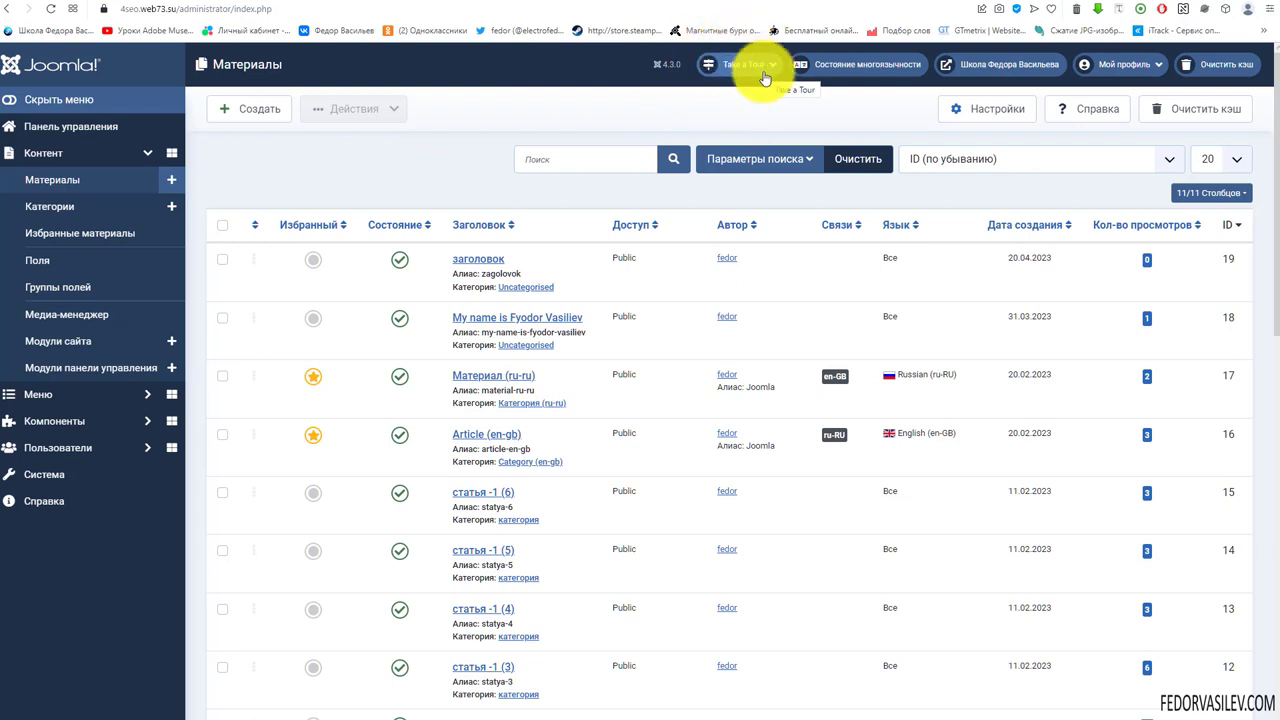
# - Go to the modules from the control panel, switch the list to administrator modules (Панель управления), and sort it by ID in descending order
pyautogui.click(63, 134)
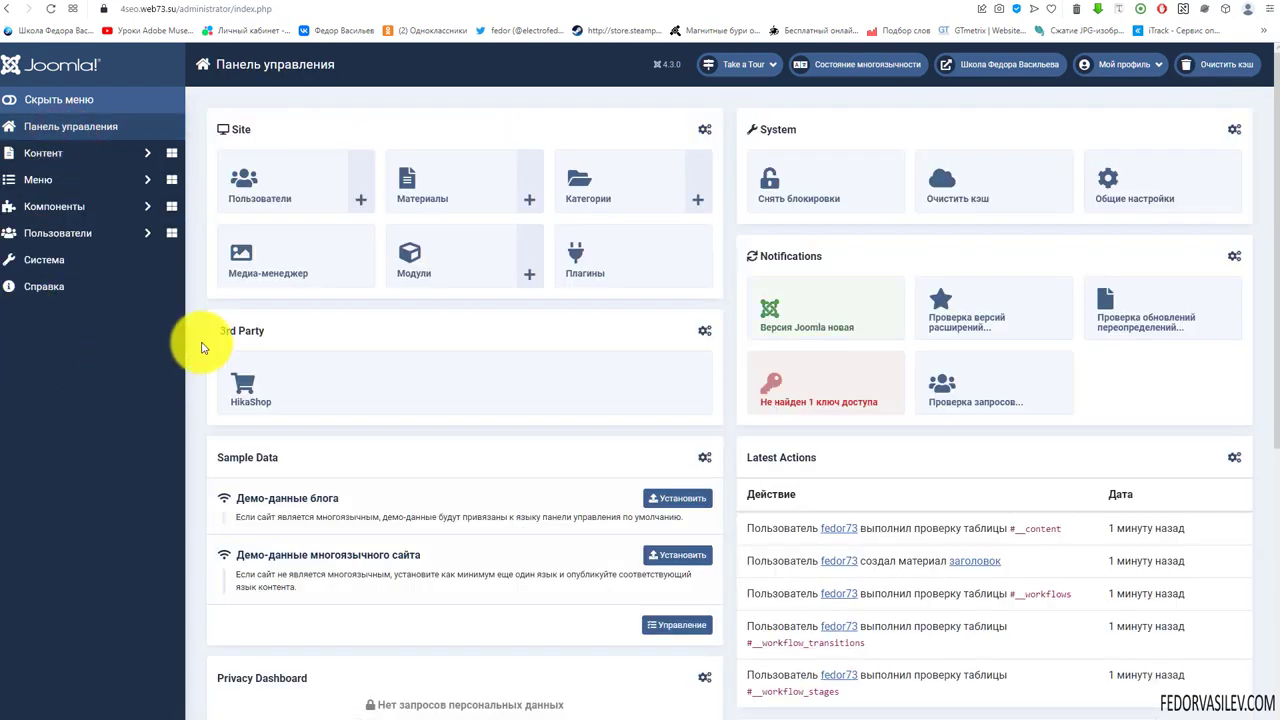
pyautogui.click(421, 264)
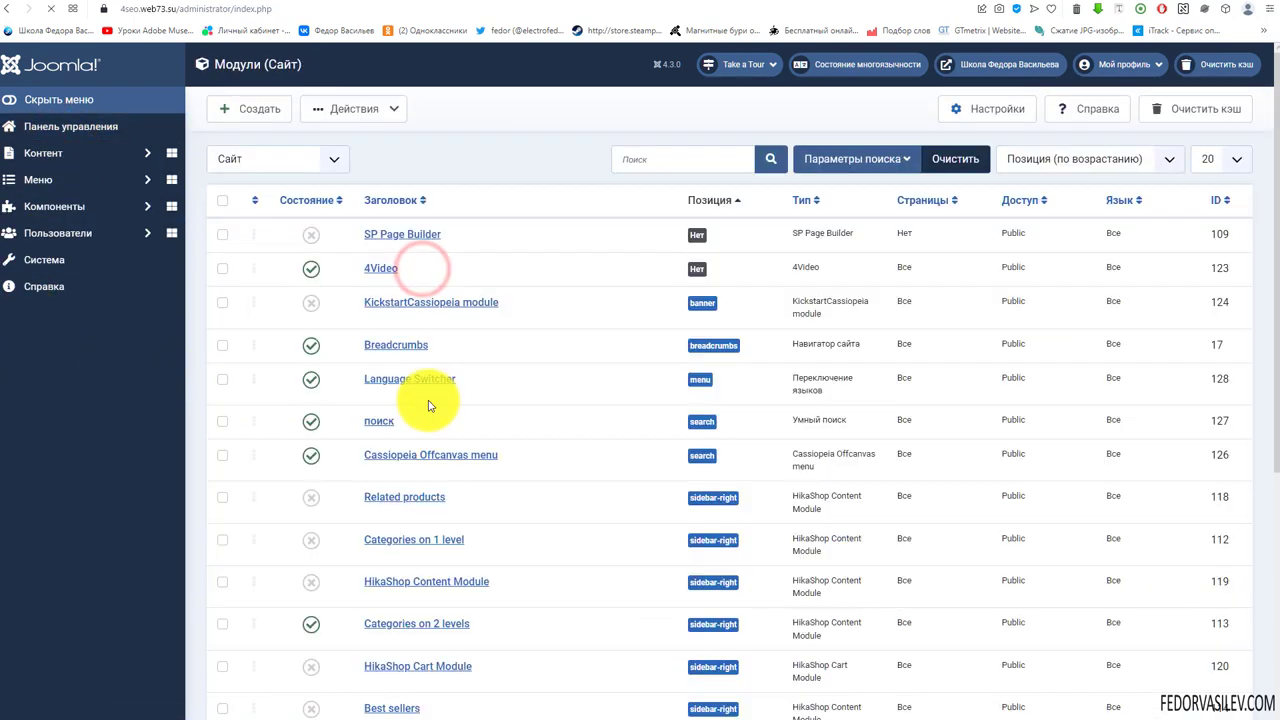
pyautogui.click(256, 158)
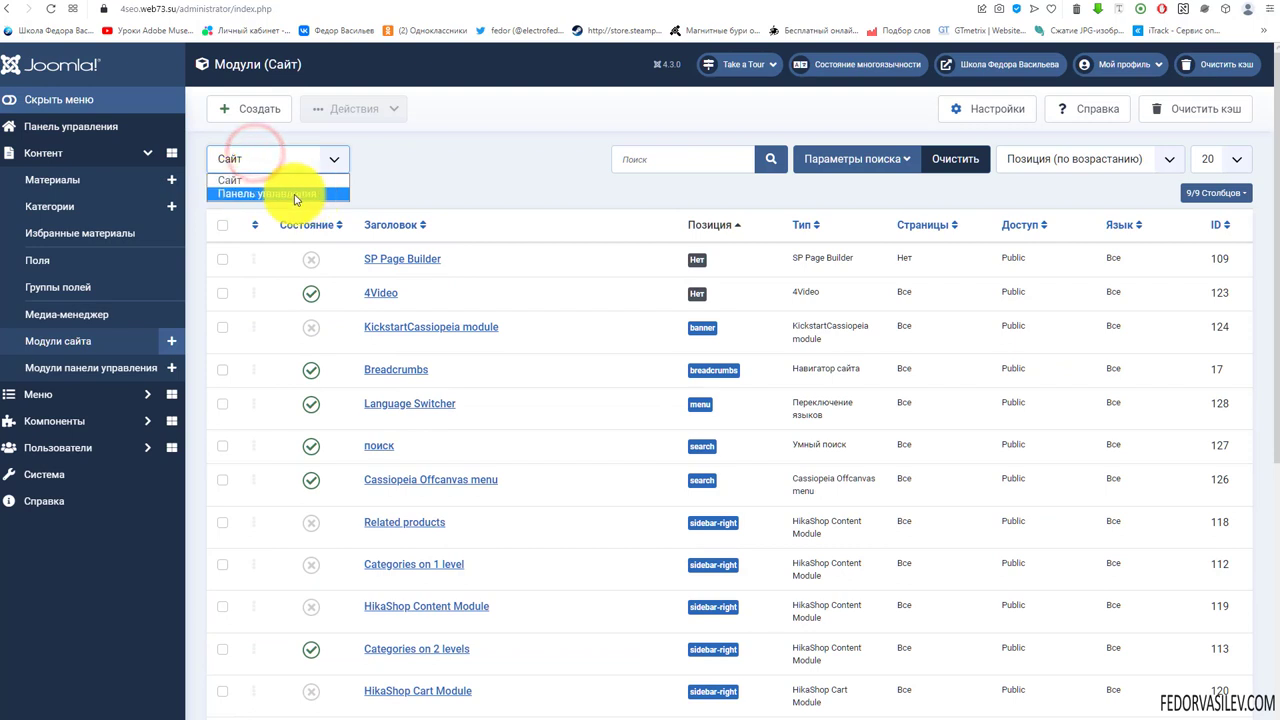
pyautogui.click(241, 200)
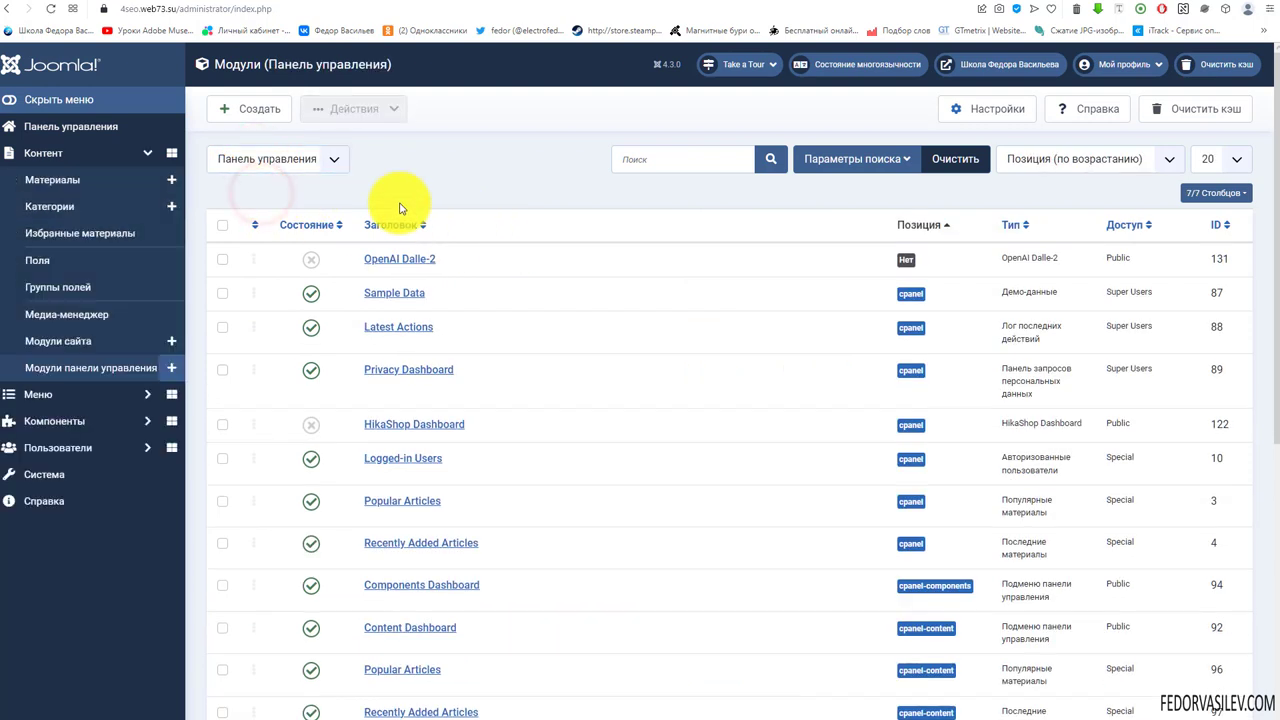
pyautogui.click(1216, 227)
pyautogui.click(1216, 226)
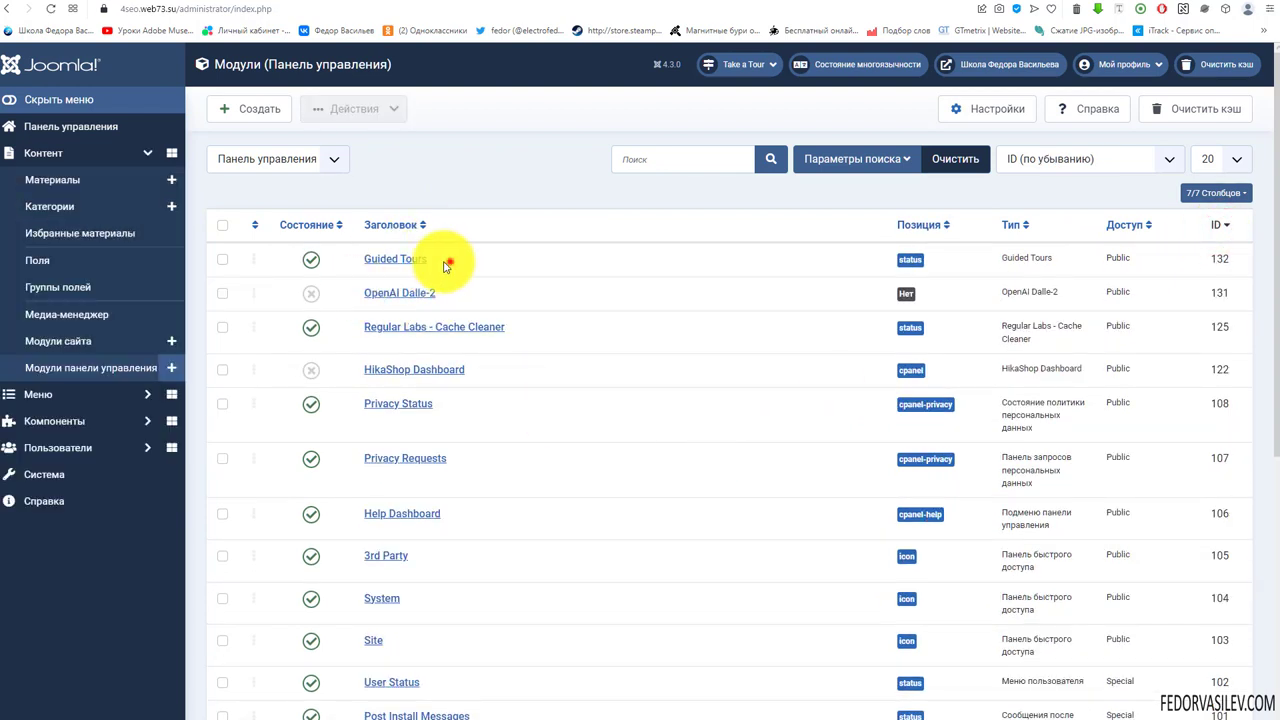
# - Unpublish the Guided Tours administrator module
pyautogui.moveTo(448, 259); pyautogui.dragTo(368, 260)
pyautogui.click(758, 68)
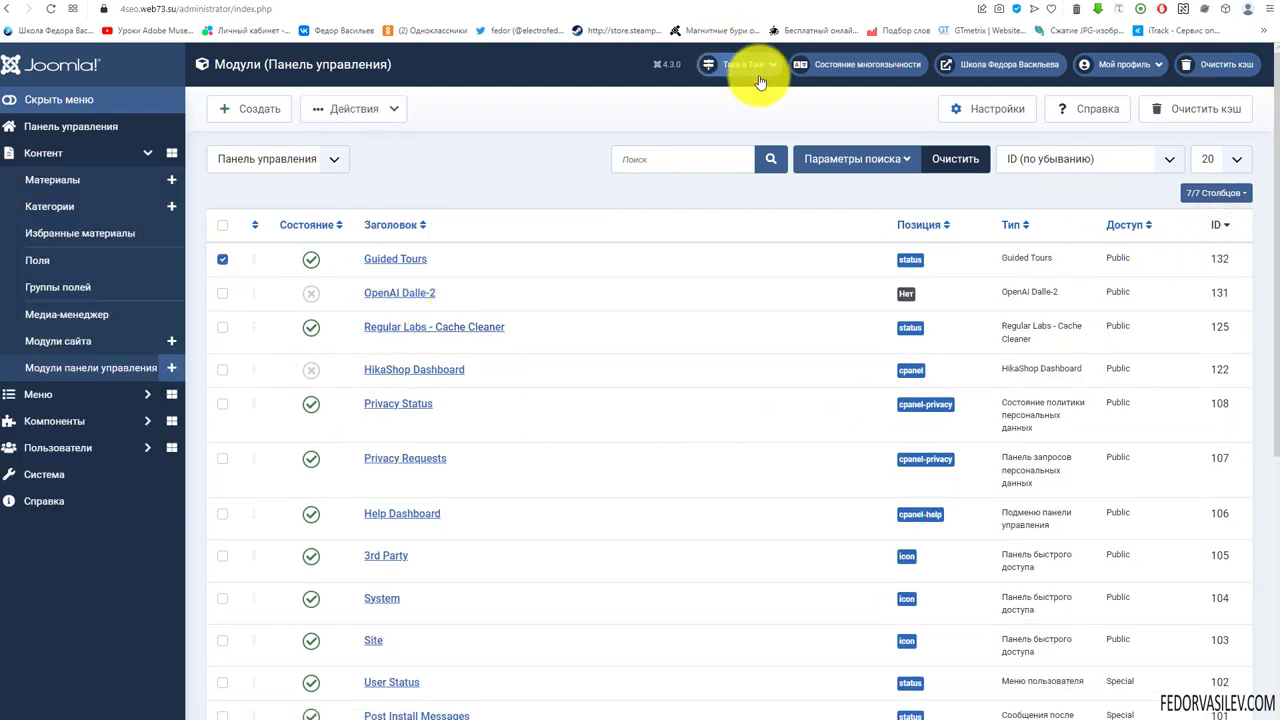
pyautogui.click(523, 163)
pyautogui.click(311, 259)
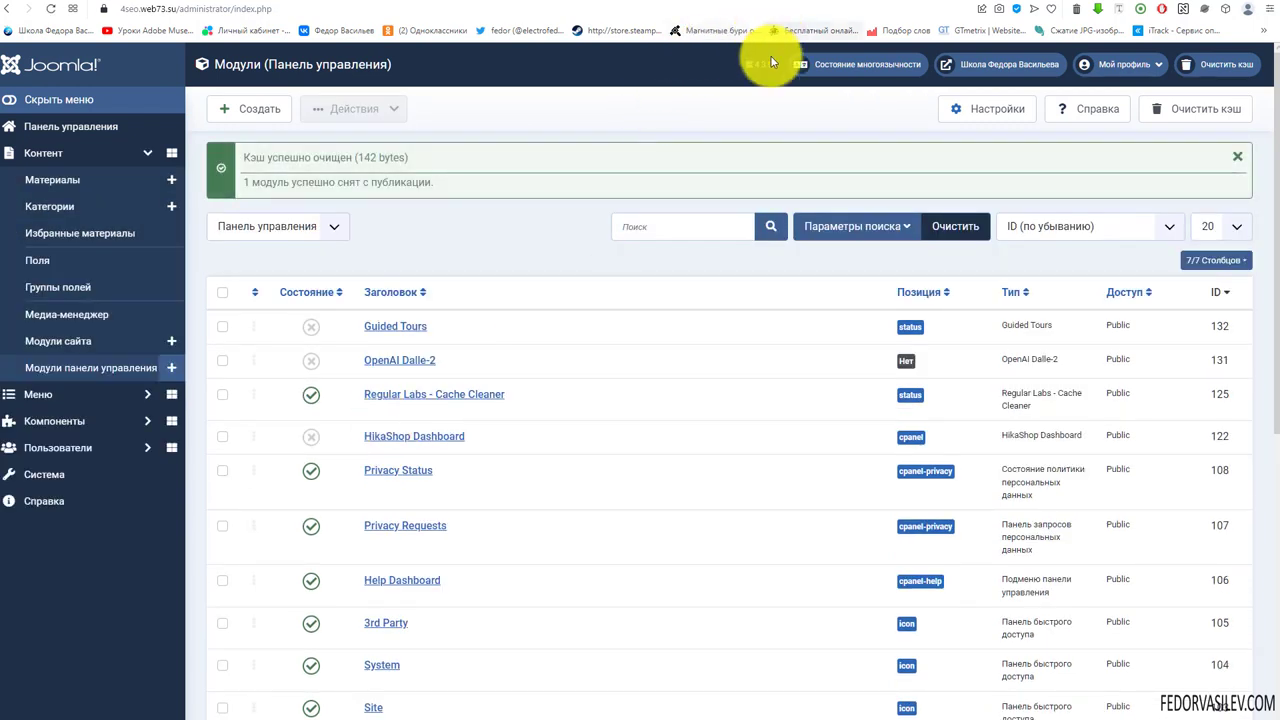
# - Publish the Guided Tours administrator module again and show the list of available tours
pyautogui.click(311, 326)
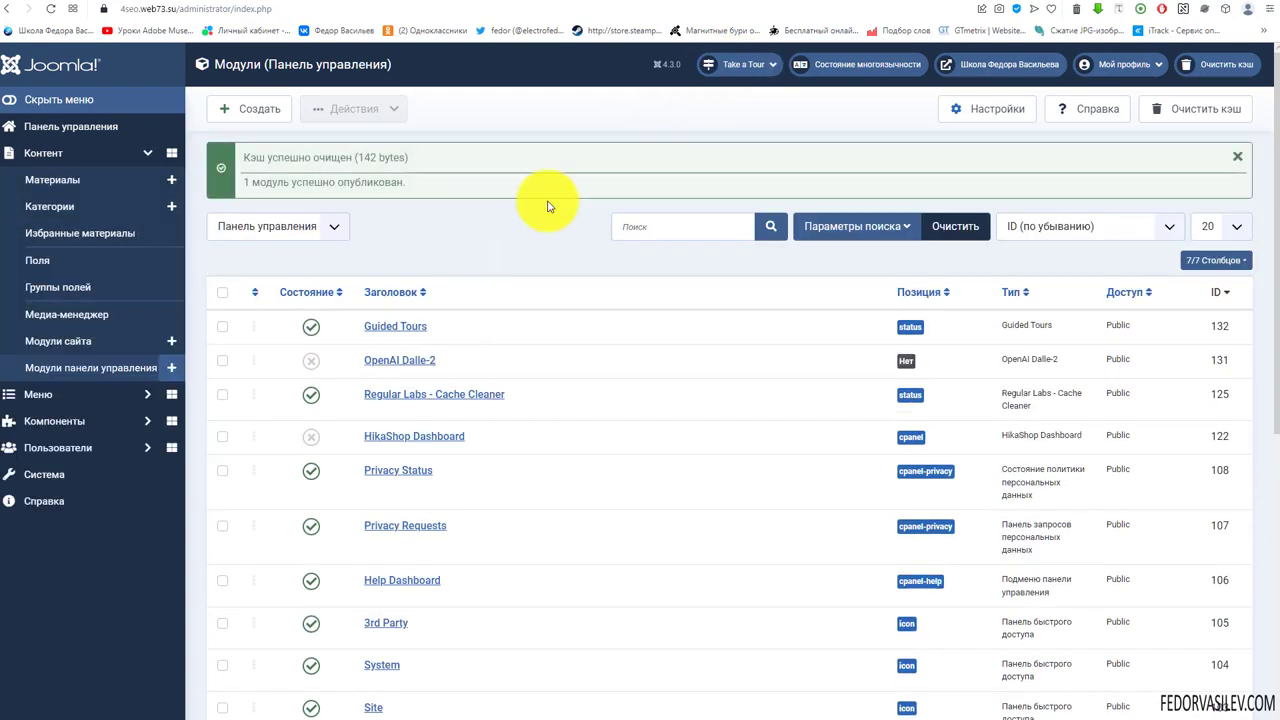
pyautogui.click(766, 66)
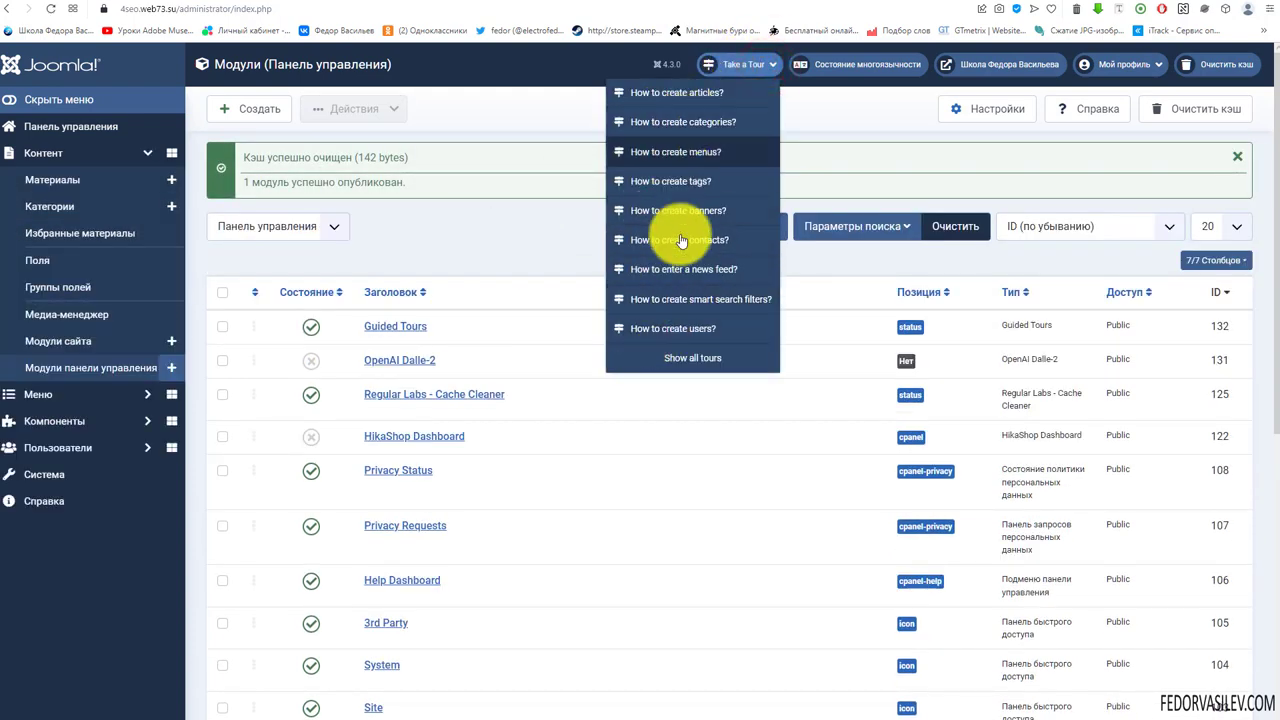
# - Open the Guided Tours module, review its Tour Count setting, additional parameters and access rights, and close it without changes
pyautogui.click(407, 336)
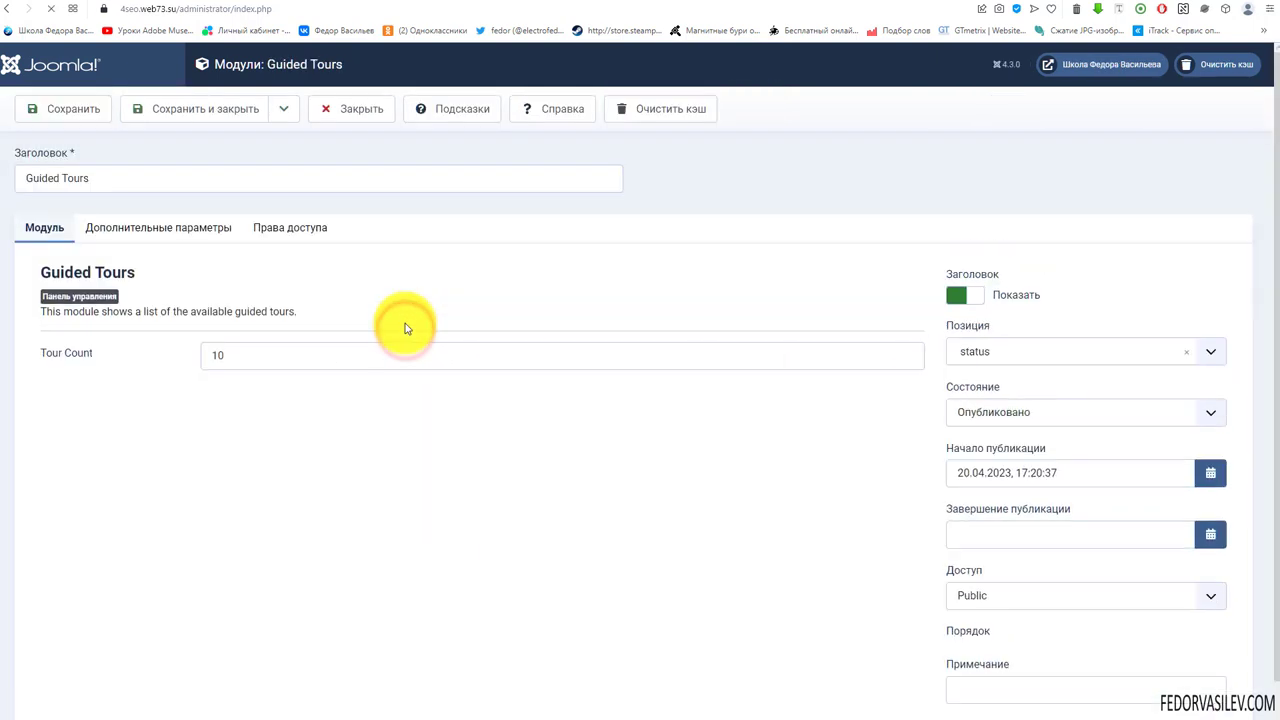
pyautogui.moveTo(240, 355); pyautogui.dragTo(184, 364)
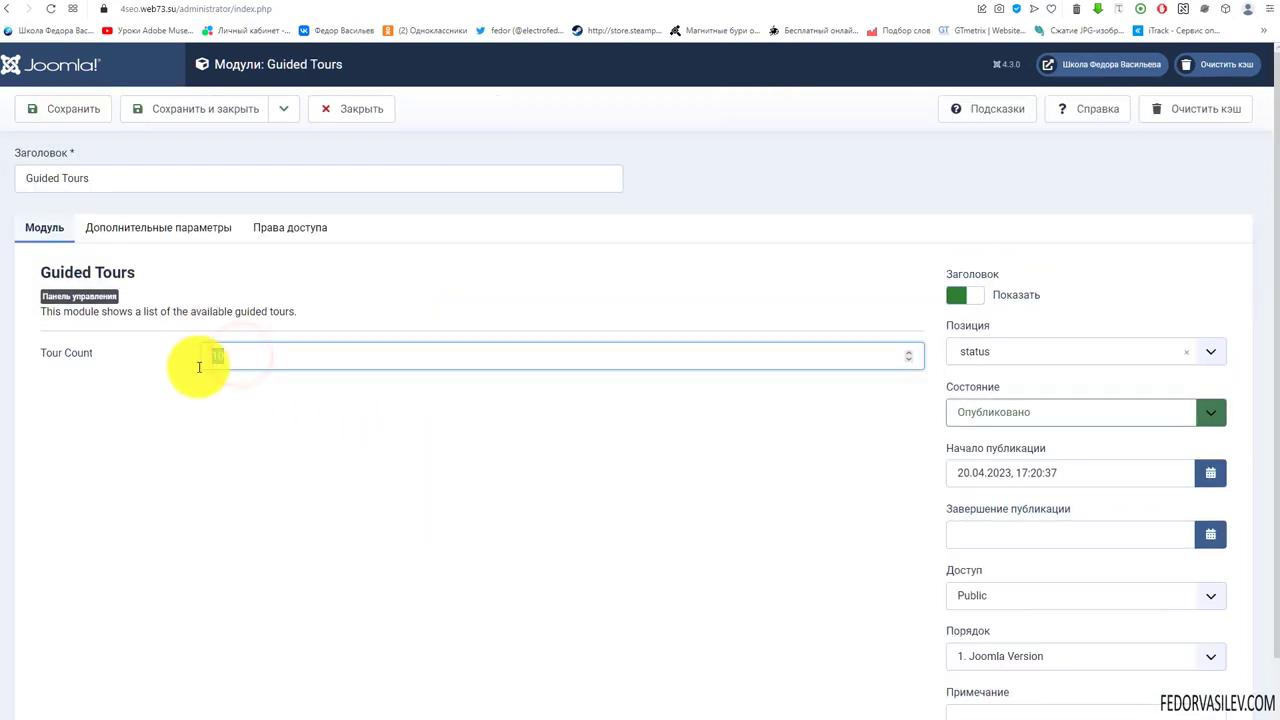
pyautogui.click(160, 229)
pyautogui.click(270, 222)
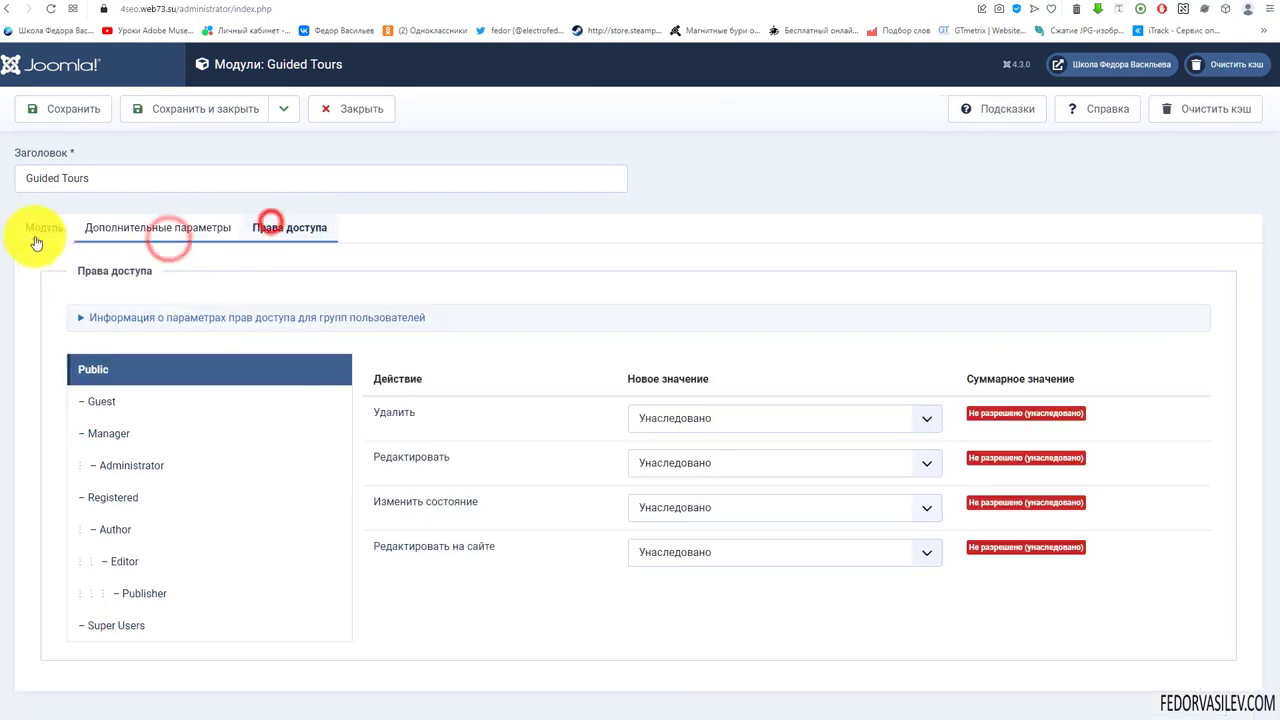
pyautogui.click(35, 235)
pyautogui.click(350, 108)
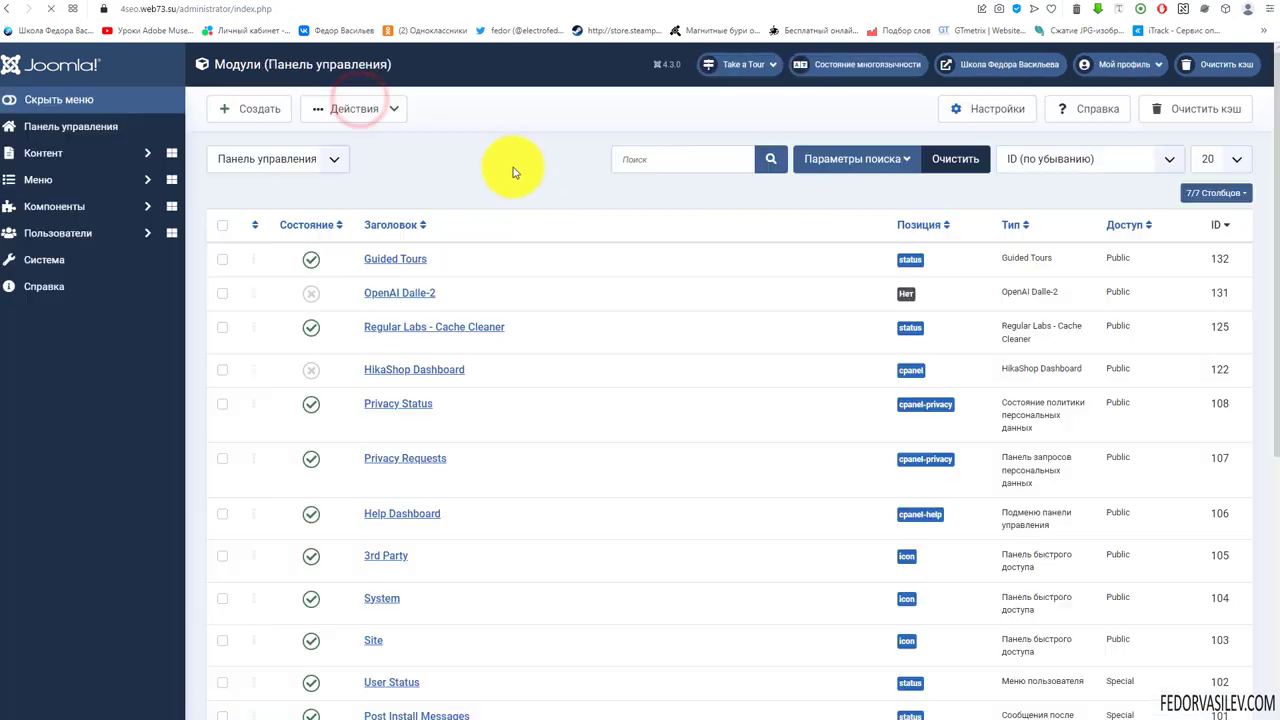
# - Go to the Guided Tours management from the system dashboard, look at the blank new tour form, and cancel it
pyautogui.click(57, 452)
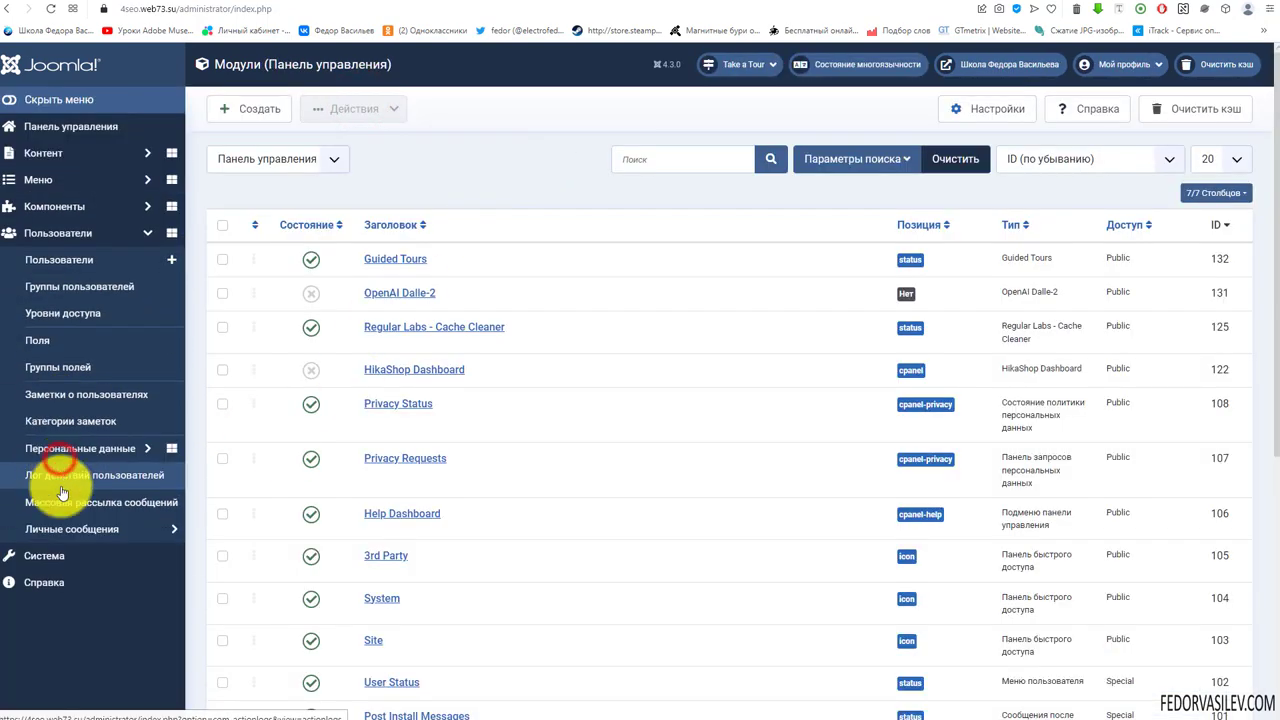
pyautogui.click(52, 556)
pyautogui.moveTo(670, 491); pyautogui.dragTo(572, 493)
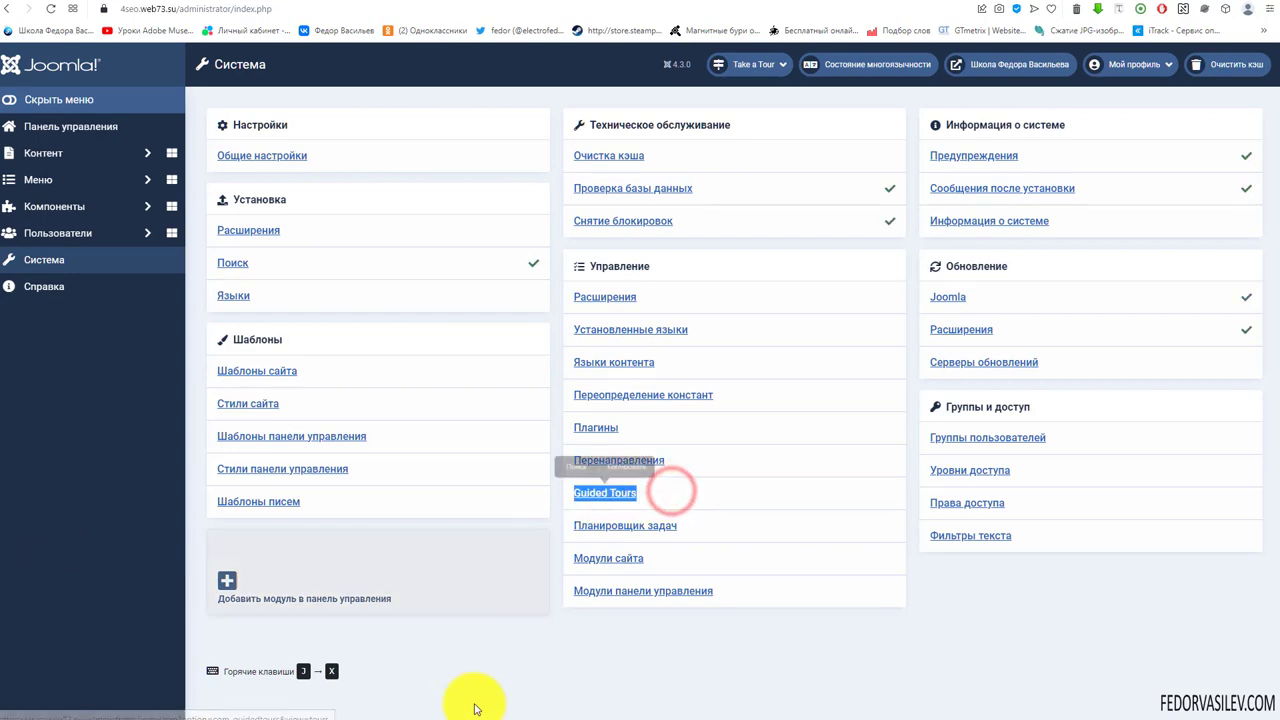
pyautogui.click(591, 664)
pyautogui.click(590, 493)
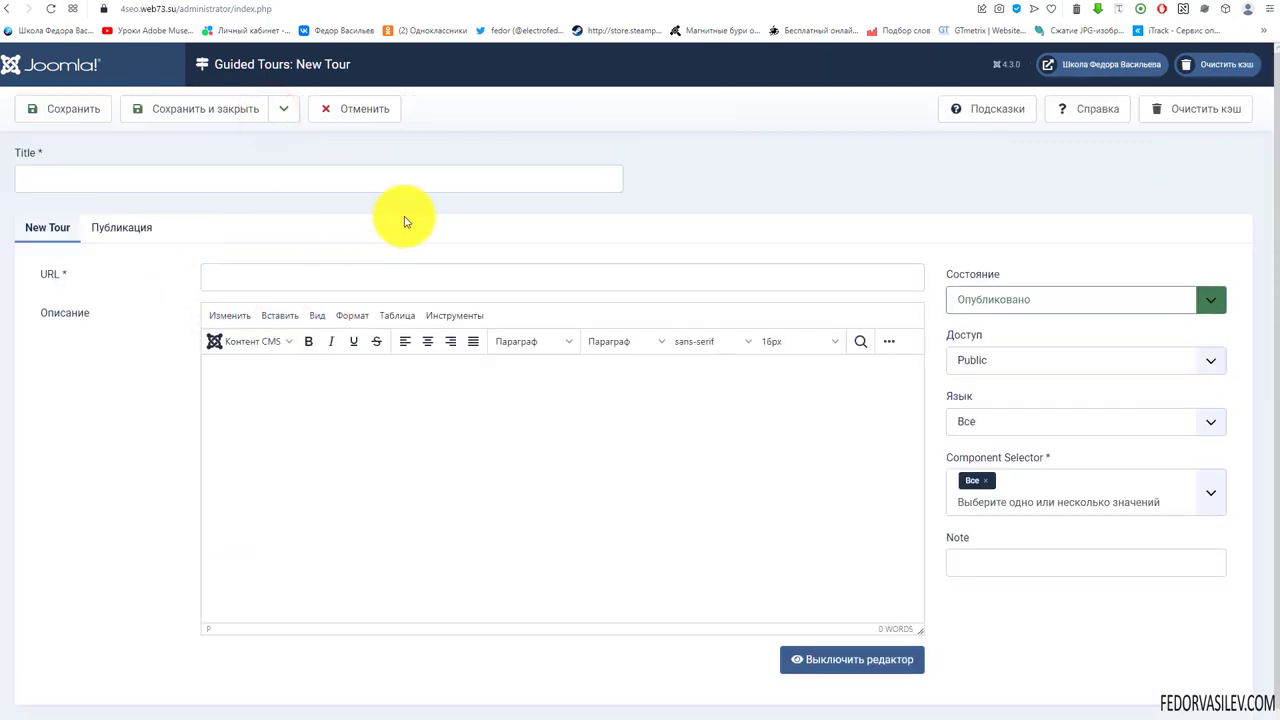
pyautogui.click(341, 112)
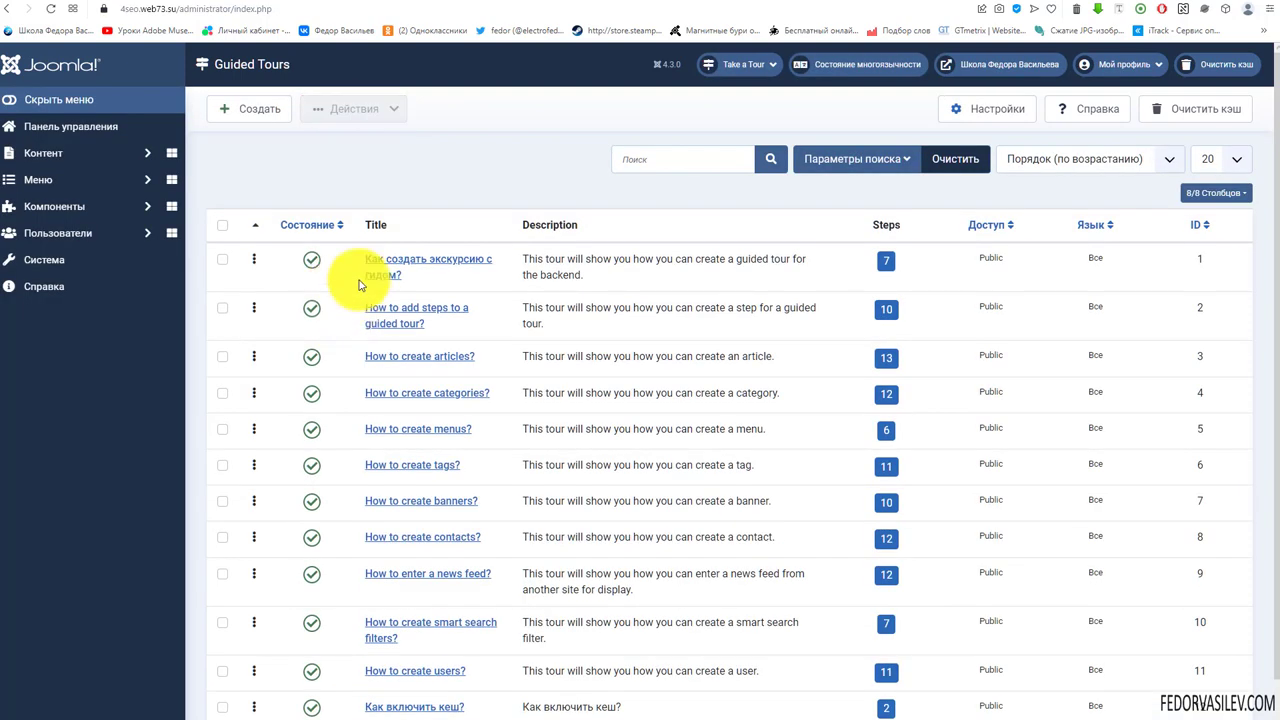
# - Open the tour "Как создать экскурсию с гидом?", examine its title, URL, descriptions and component selector options, and return to the tour list
pyautogui.moveTo(415, 315); pyautogui.dragTo(346, 266)
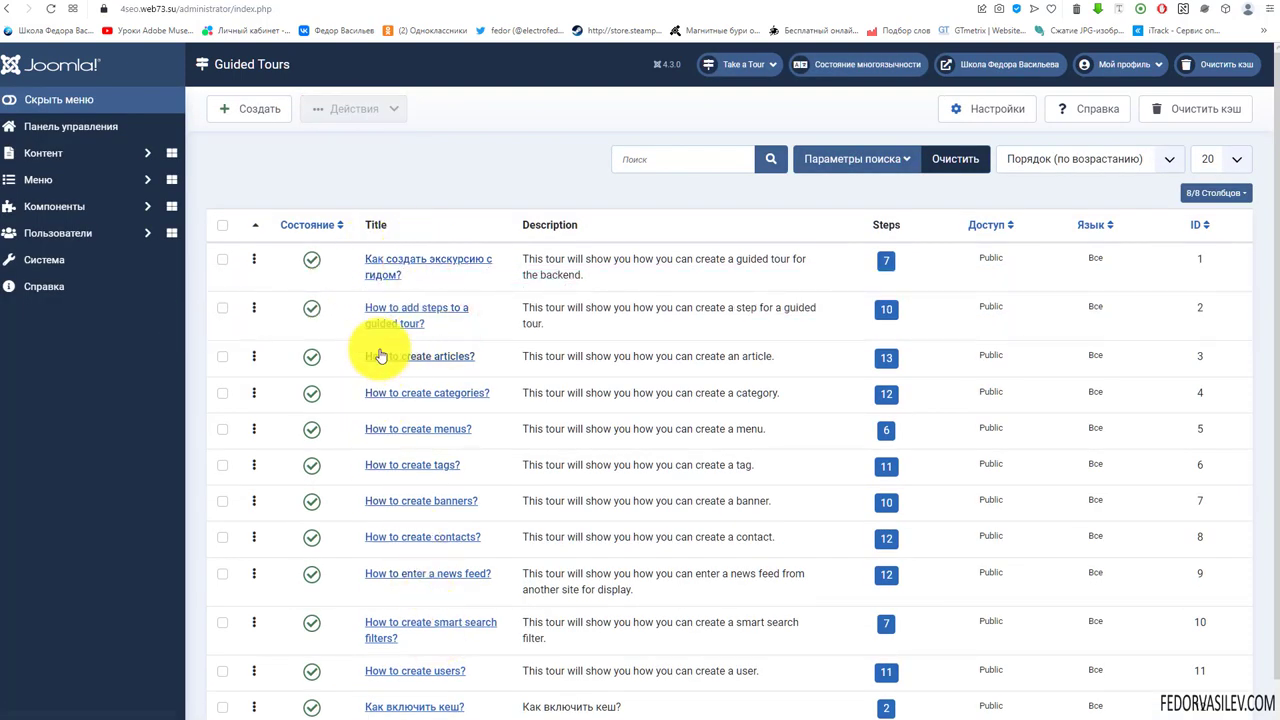
pyautogui.click(383, 256)
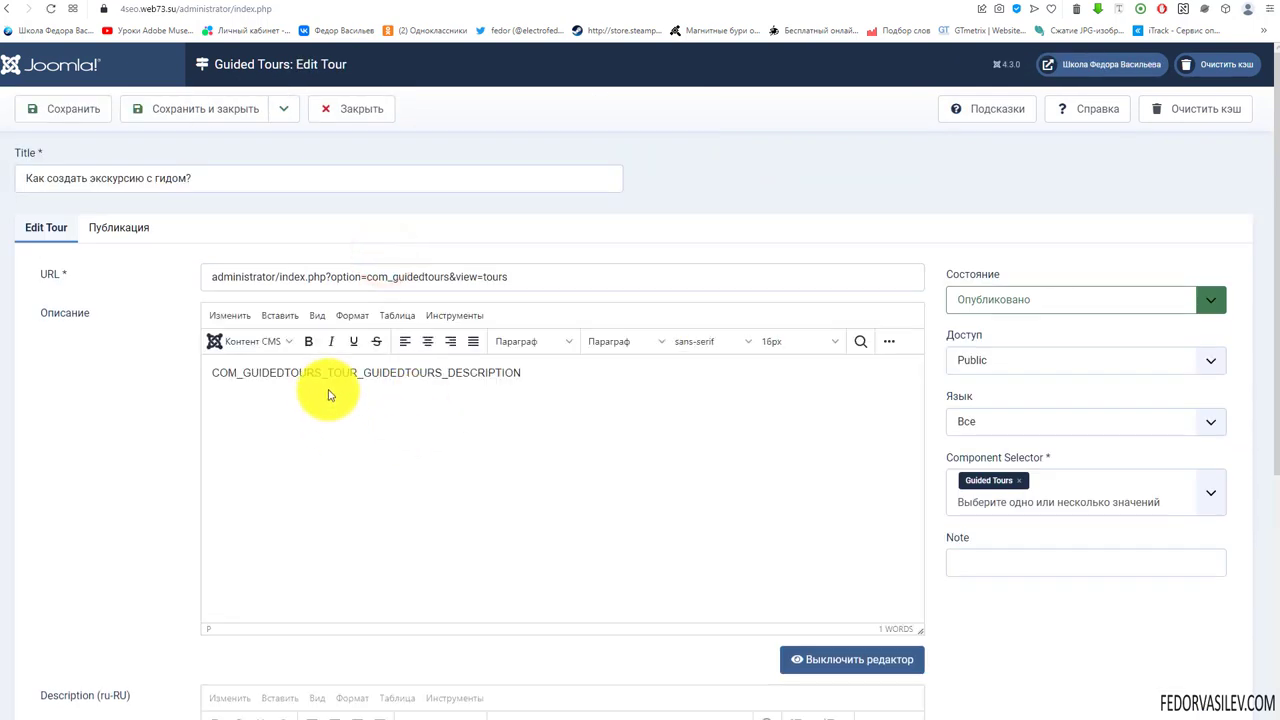
pyautogui.moveTo(527, 276); pyautogui.dragTo(165, 248)
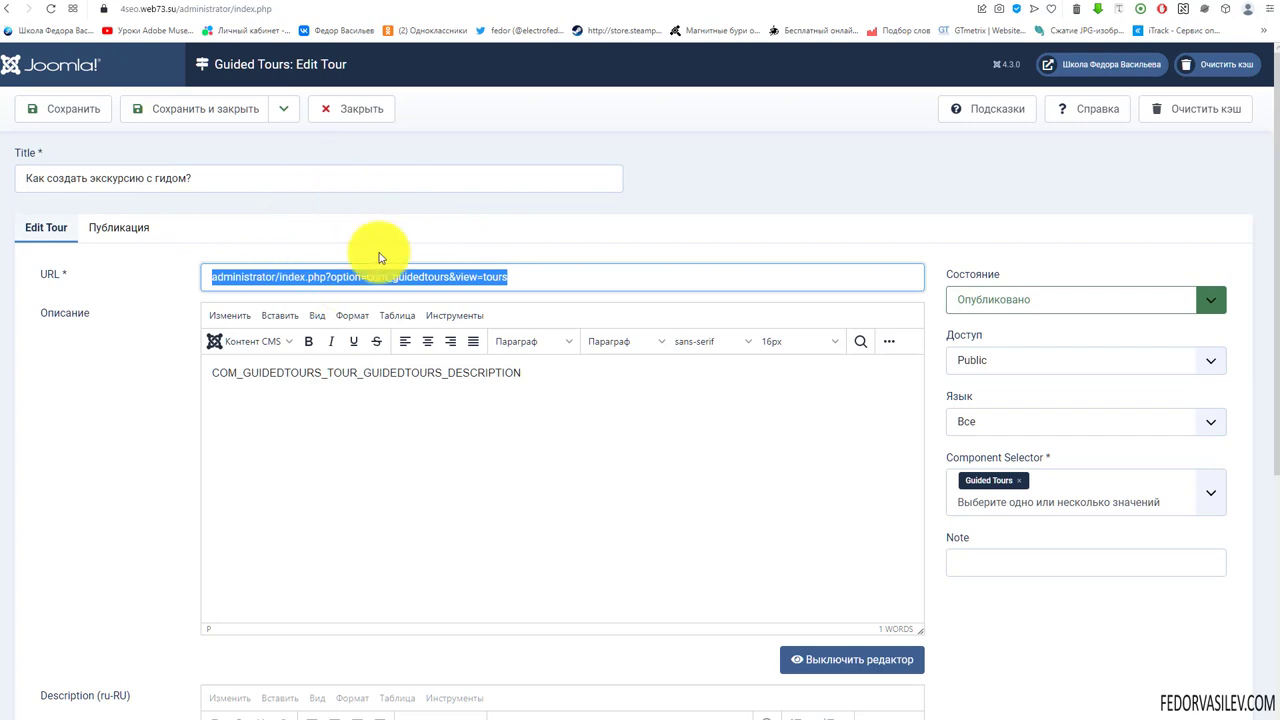
pyautogui.moveTo(551, 365); pyautogui.dragTo(14, 394)
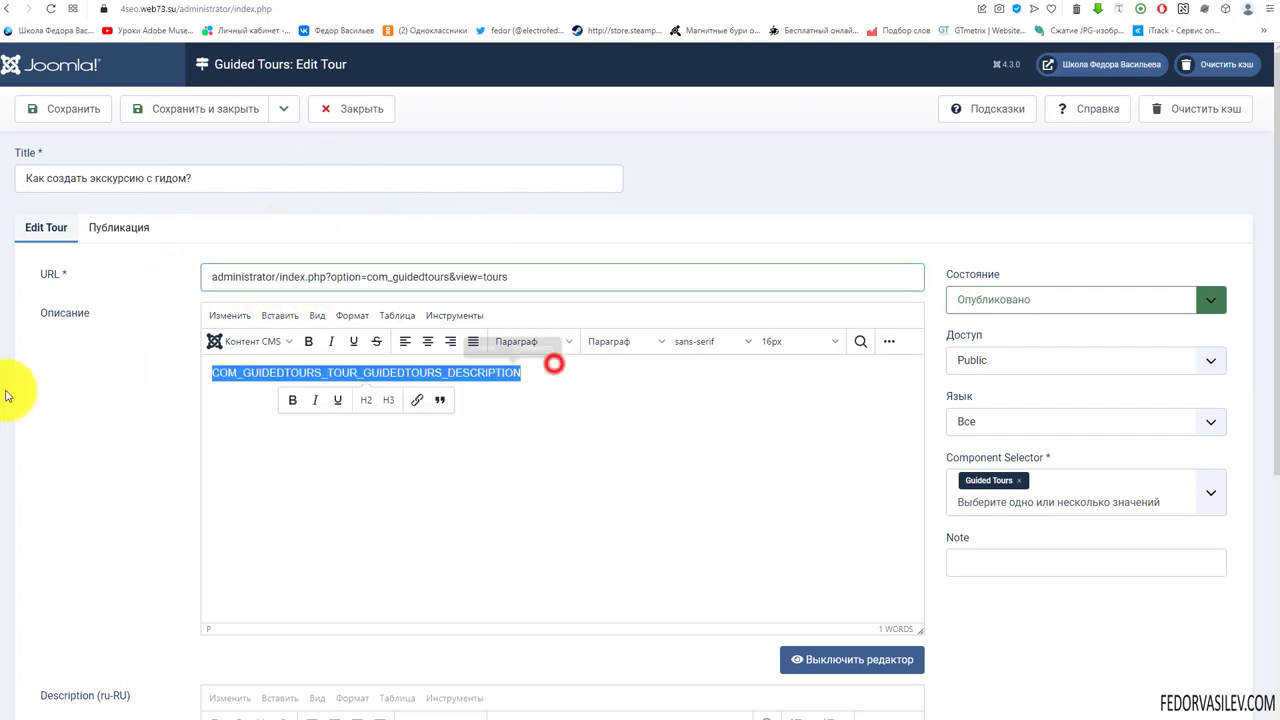
pyautogui.tripleClick(216, 180)
pyautogui.scroll(-3, 143, 312)
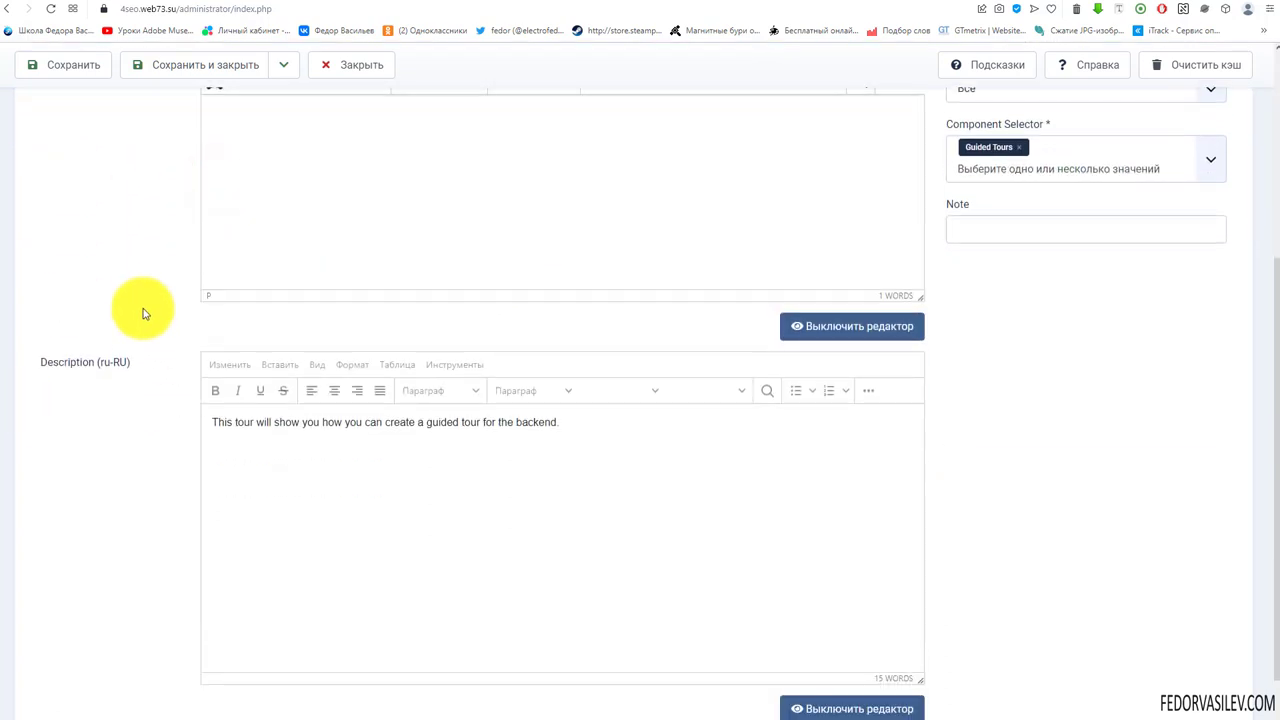
pyautogui.scroll(3, 141, 312)
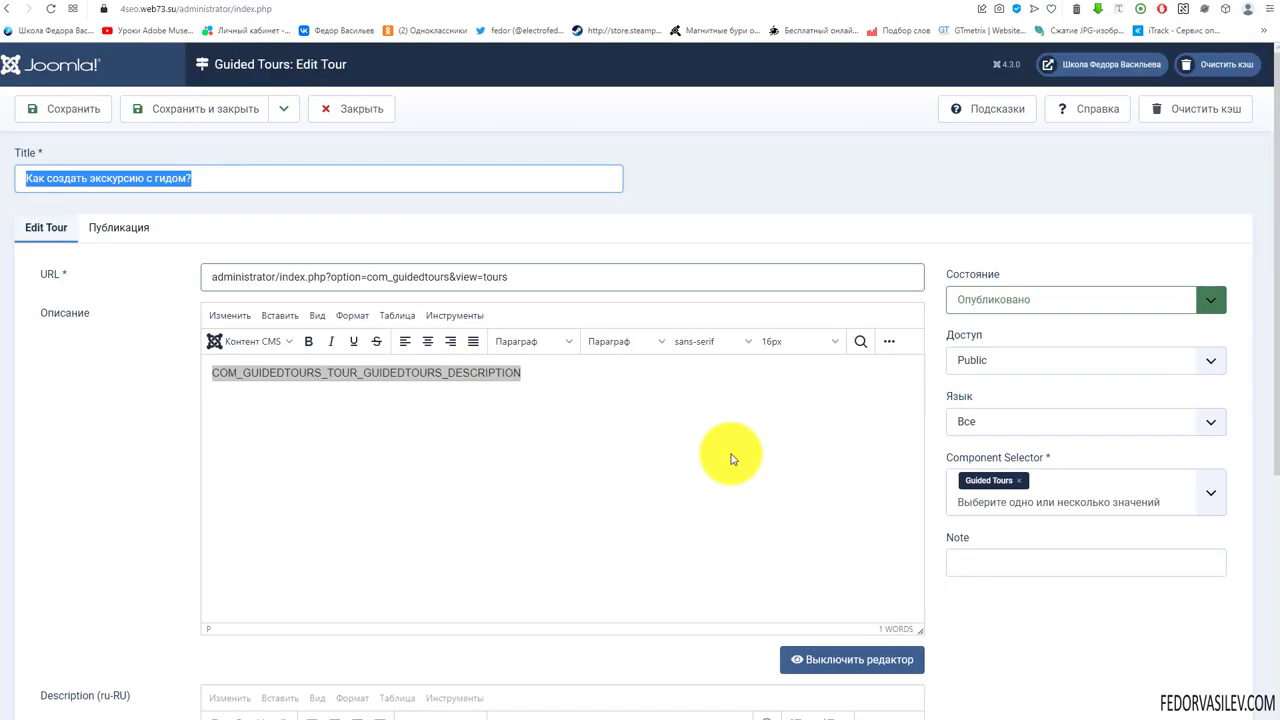
pyautogui.click(1065, 492)
pyautogui.scroll(-1, 1040, 585)
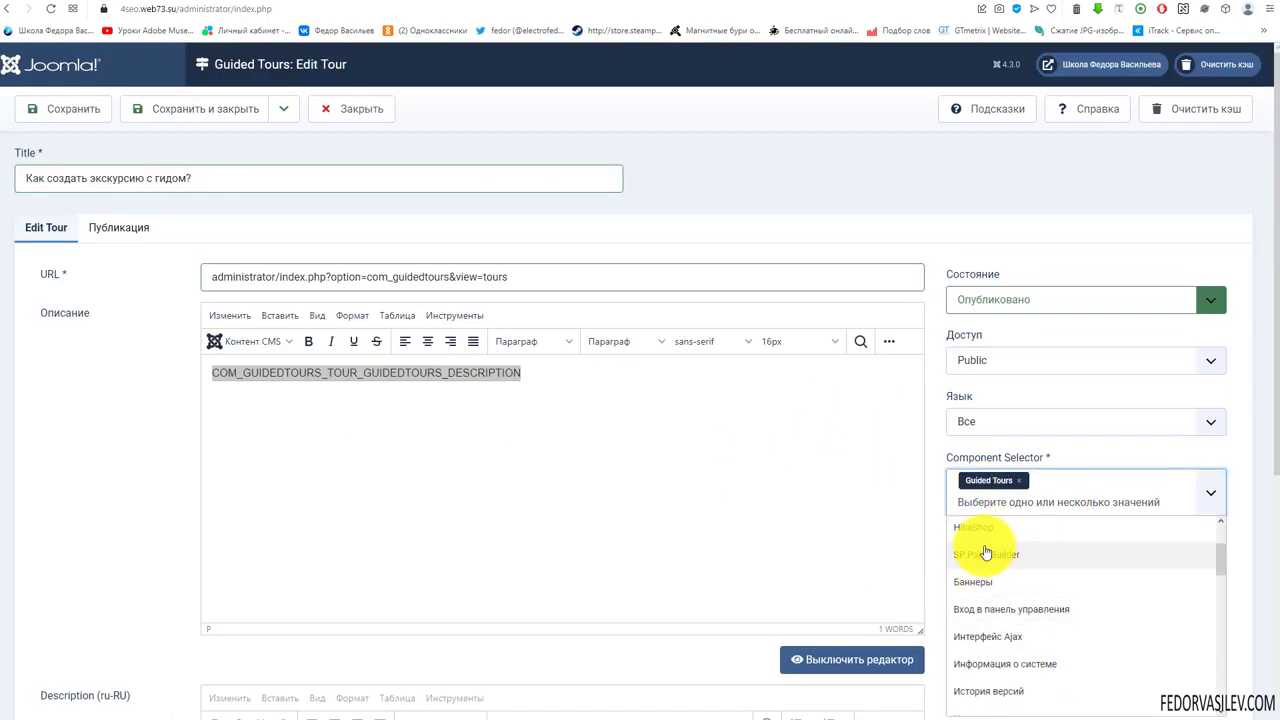
pyautogui.click(845, 497)
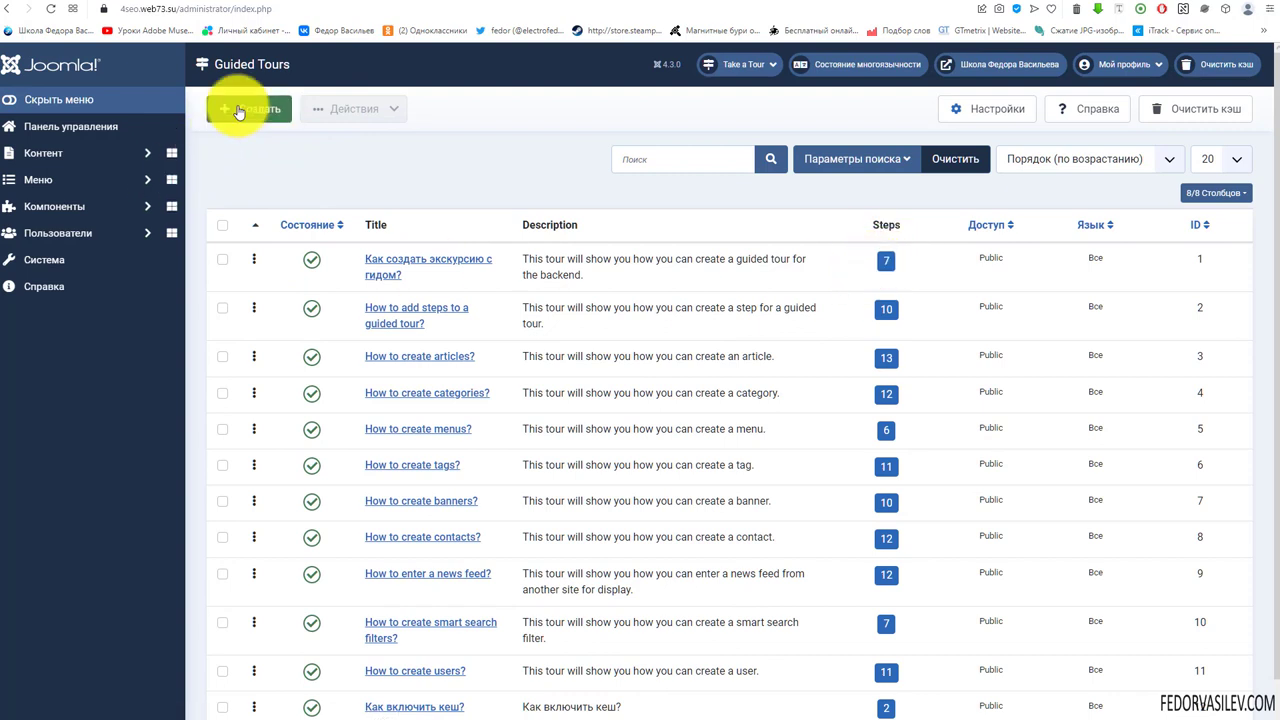
# - Show the steps of the tour "Как создать экскурсию с гидом?", open the step Нажмите кнопку "Создать", and review its title and description
pyautogui.scroll(-1, 633, 345)
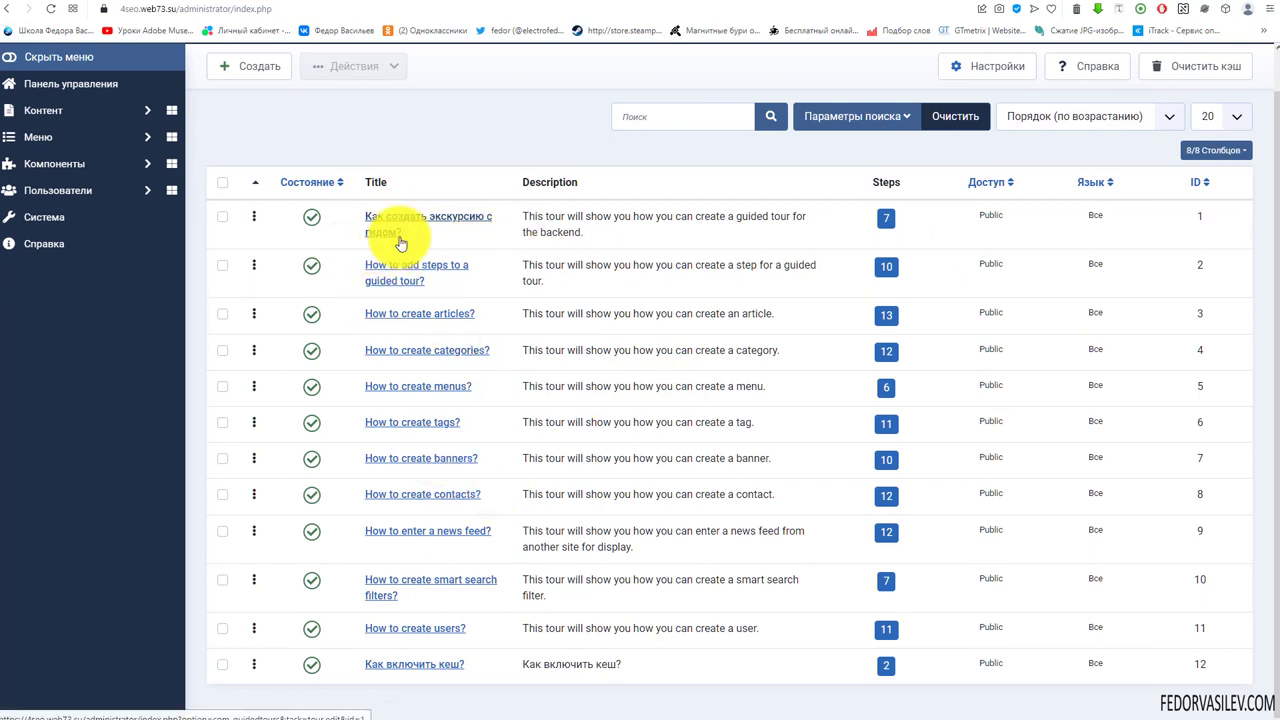
pyautogui.click(885, 222)
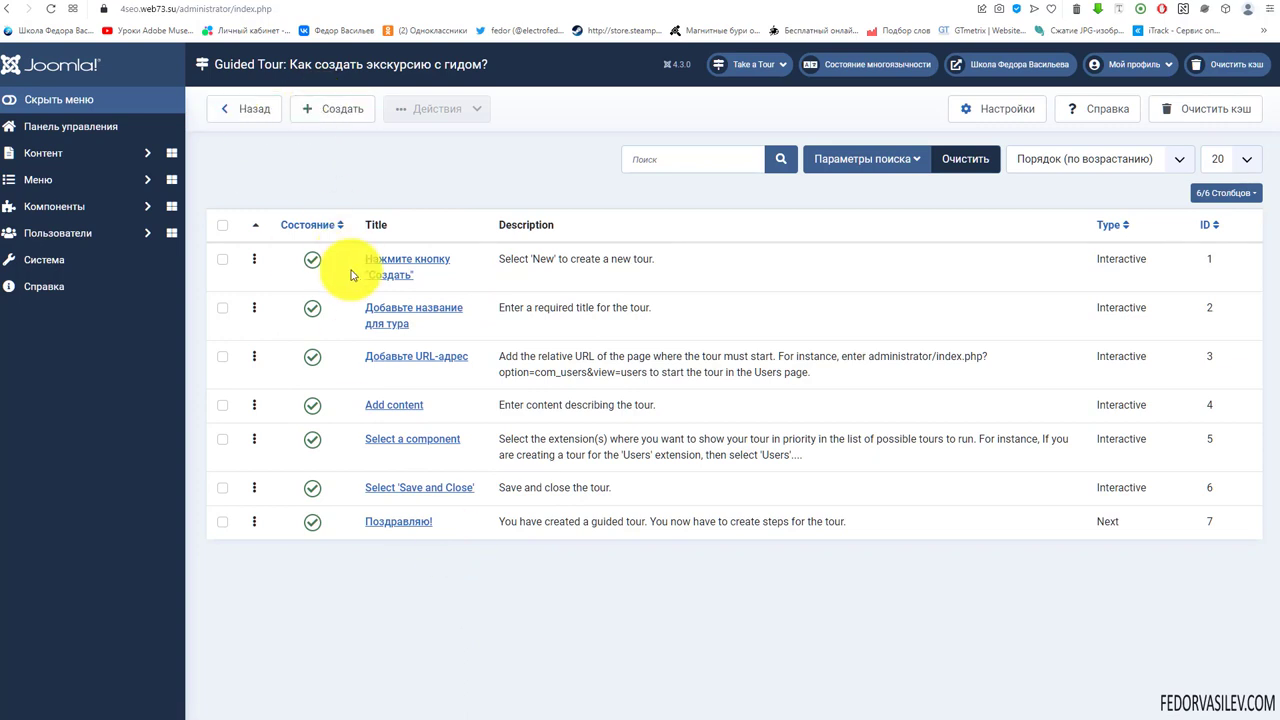
pyautogui.click(383, 267)
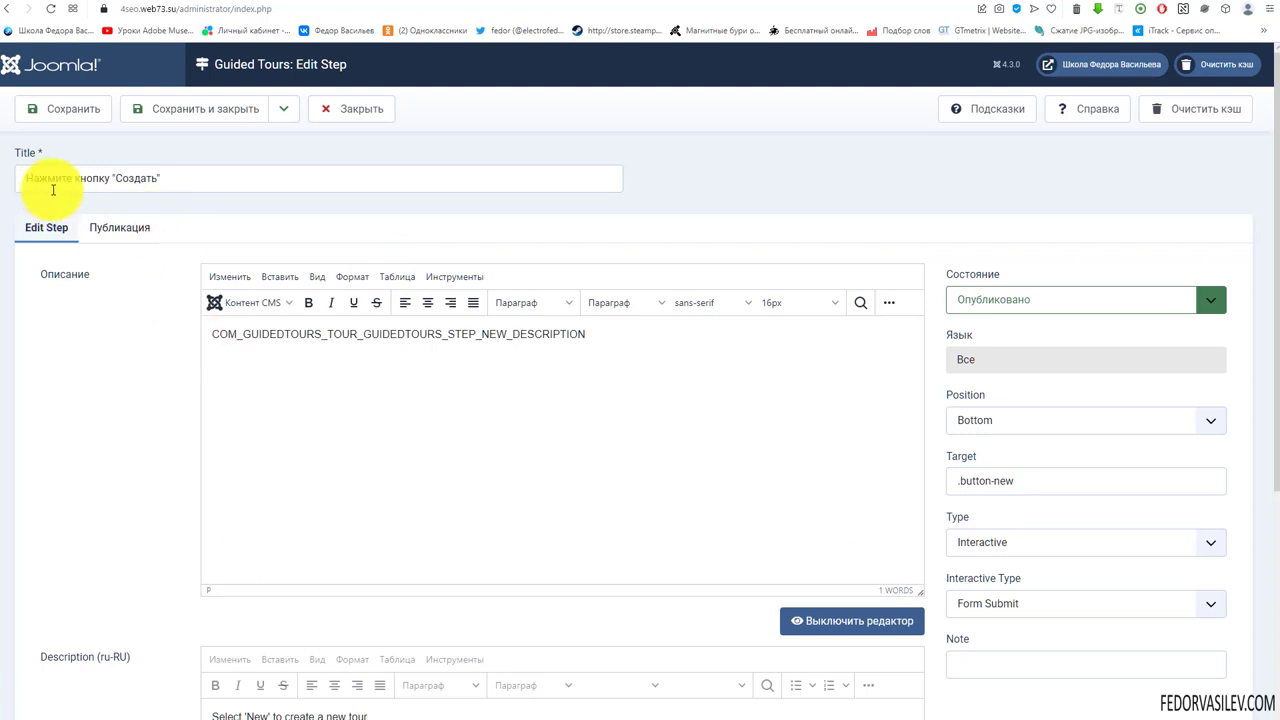
pyautogui.tripleClick(177, 177)
pyautogui.click(617, 331)
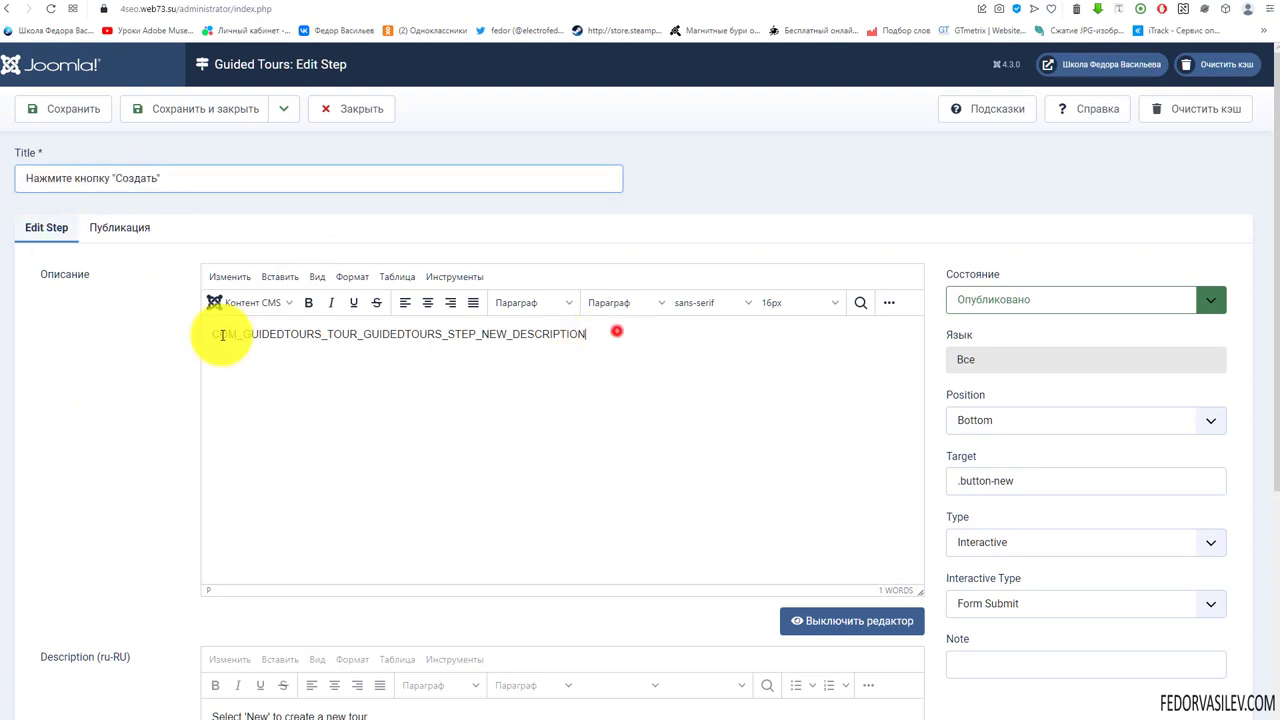
pyautogui.keyDown('shift'); pyautogui.click(222, 335); pyautogui.keyUp('shift')
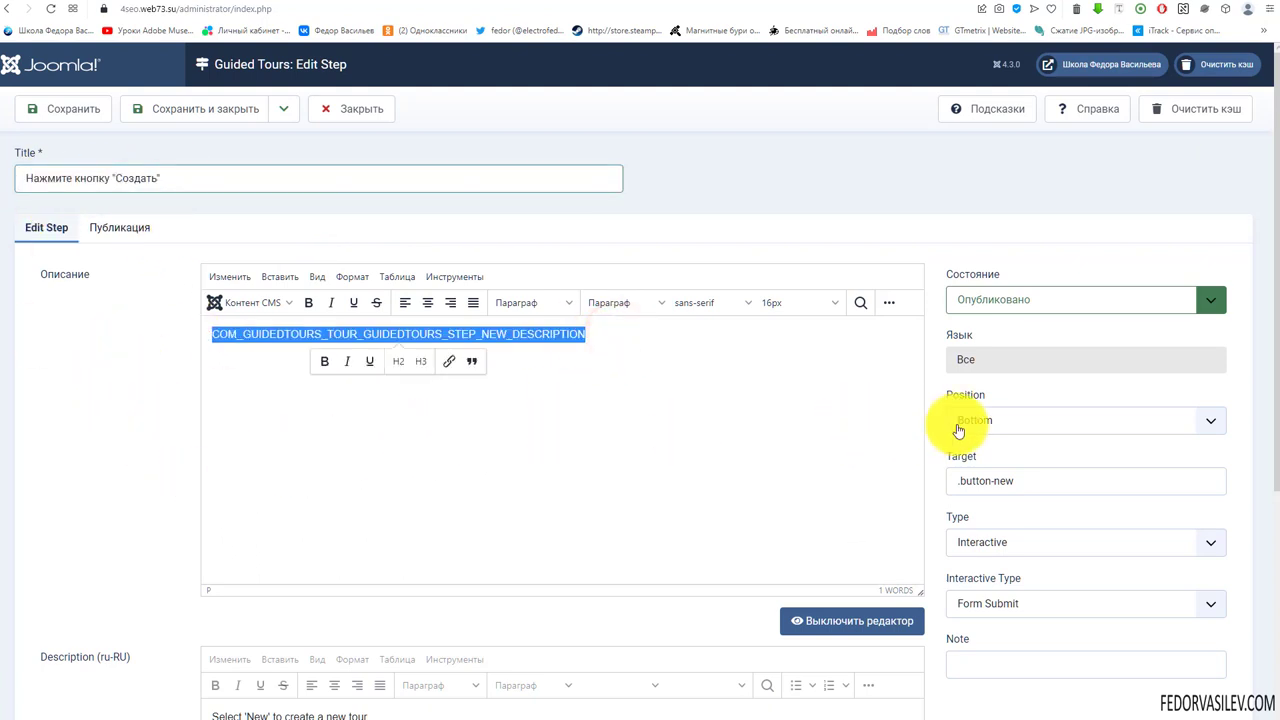
# - Examine the step's Position, Target, Type and Interactive Type options, and close the step without changes
pyautogui.click(1014, 424)
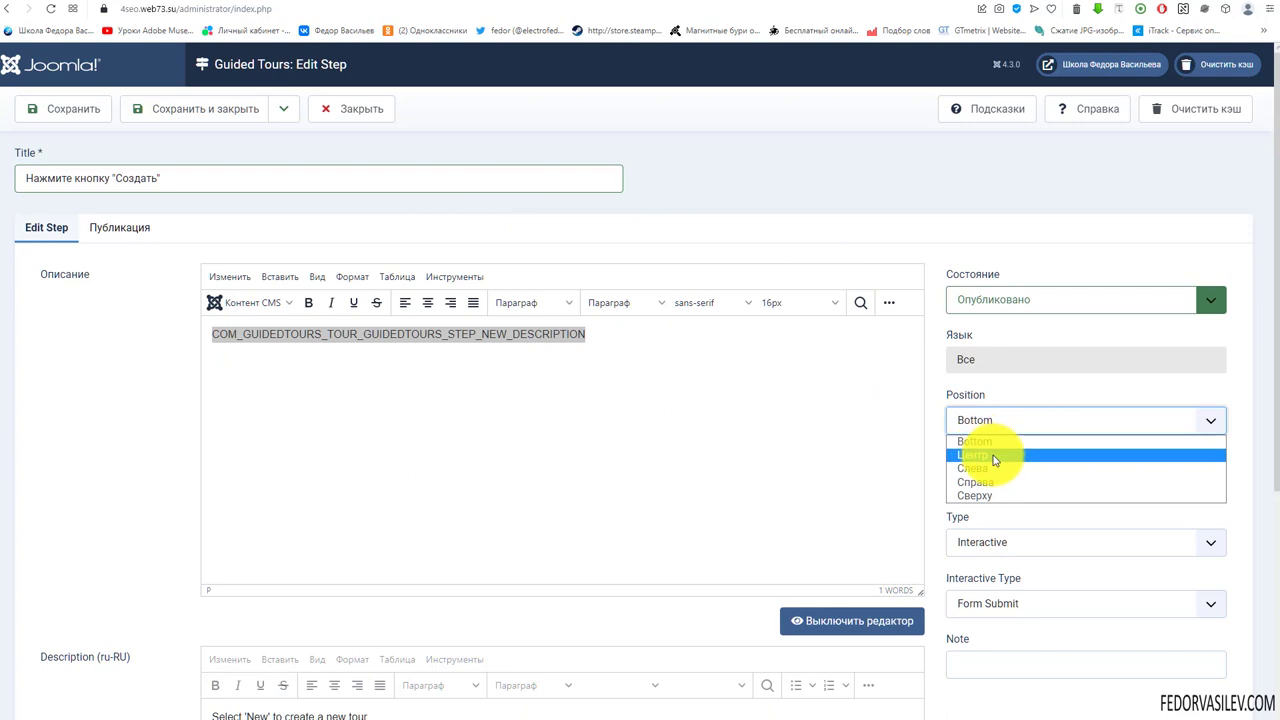
pyautogui.click(1000, 420)
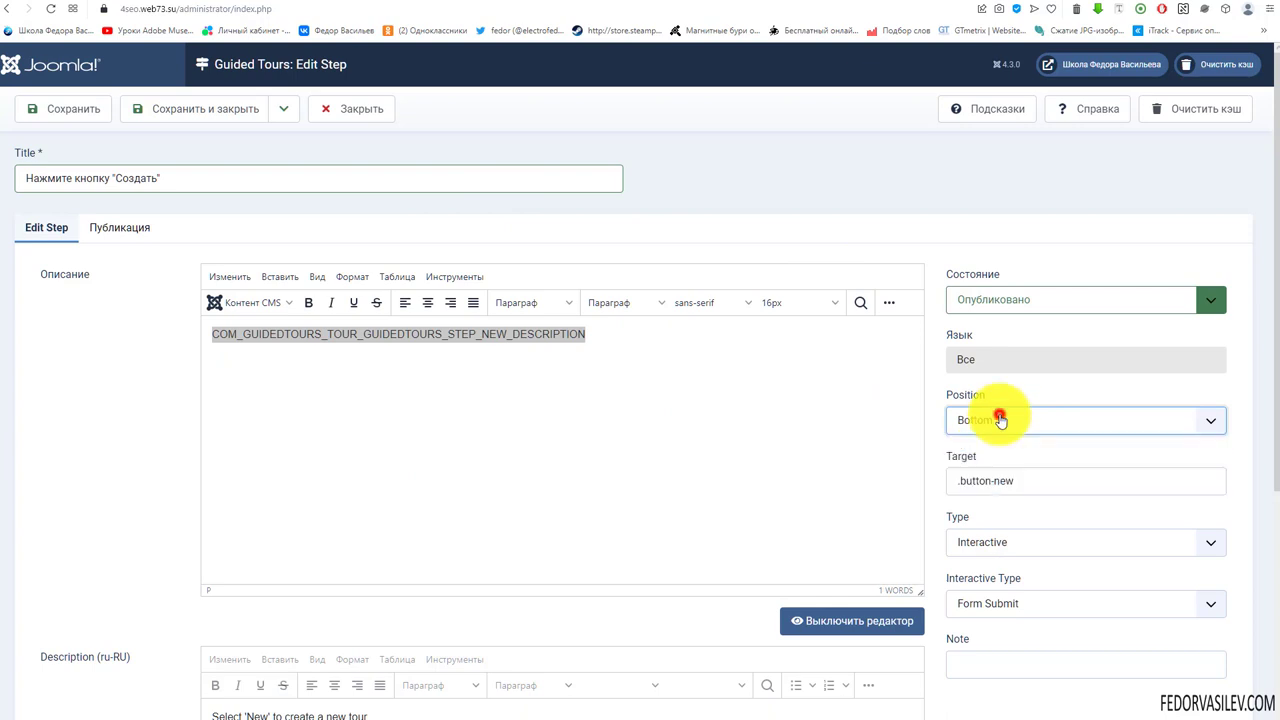
pyautogui.click(1037, 474)
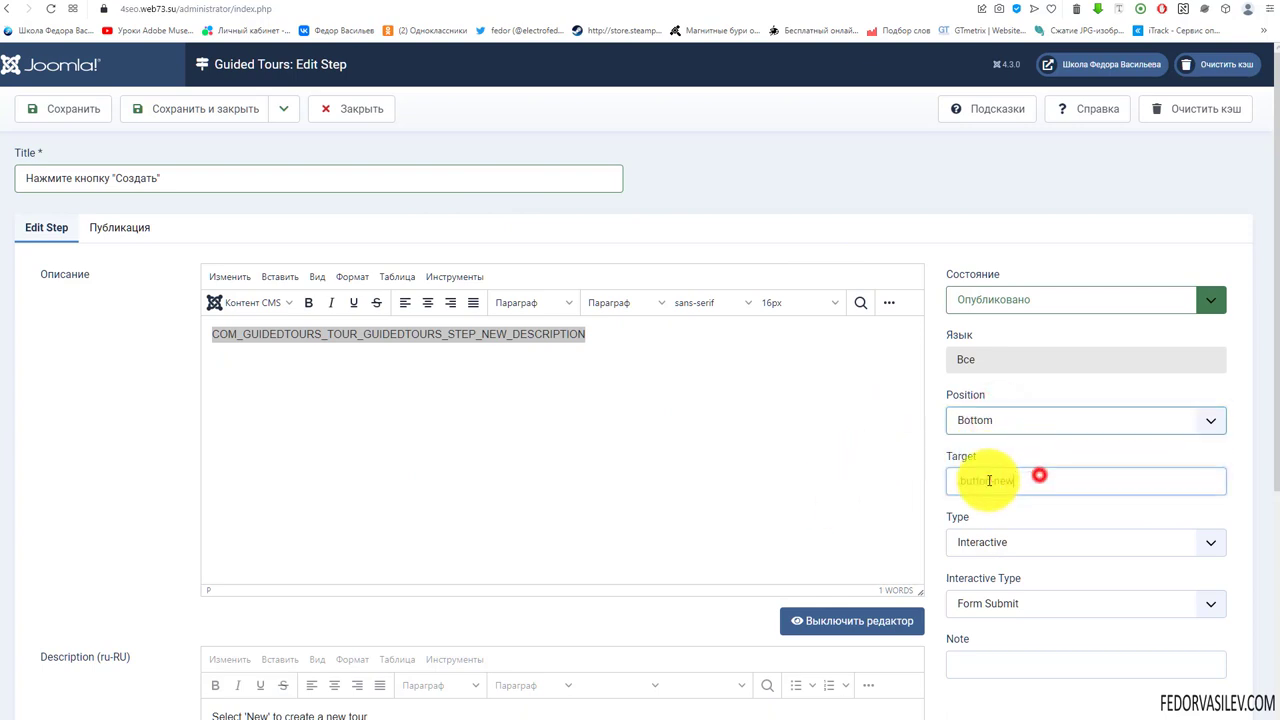
pyautogui.moveTo(1012, 480); pyautogui.dragTo(962, 481)
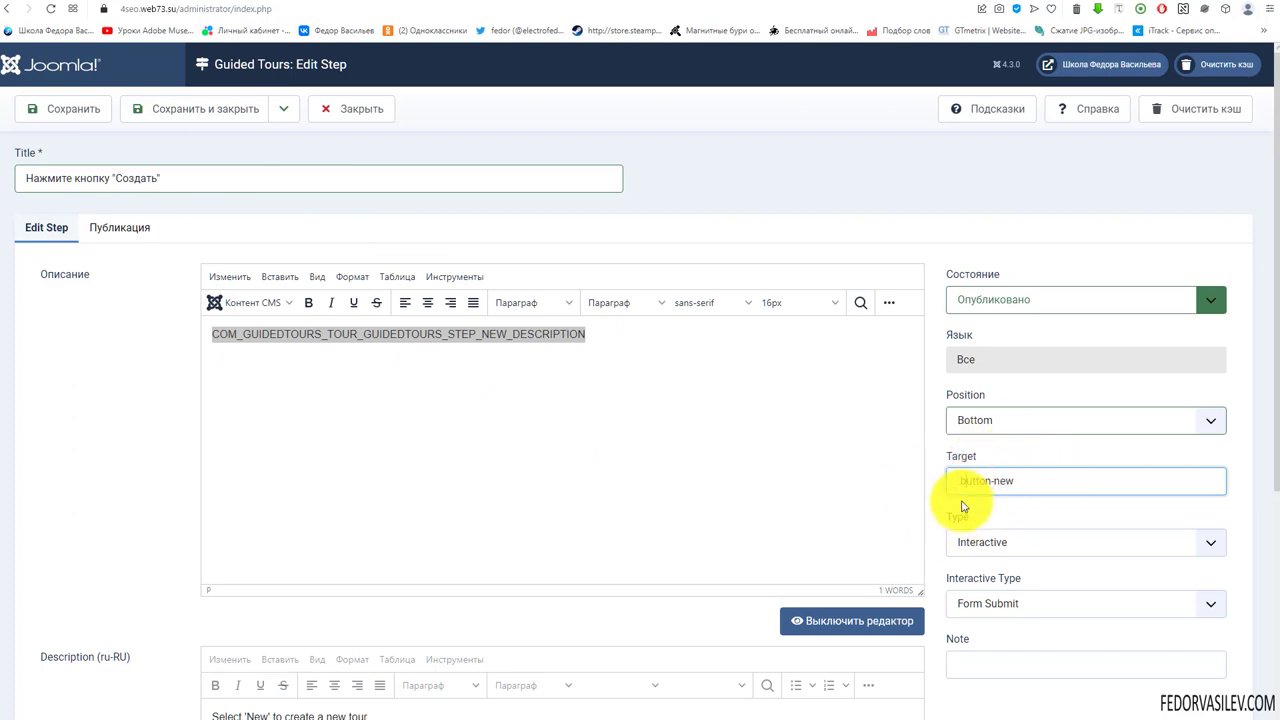
pyautogui.click(1028, 543)
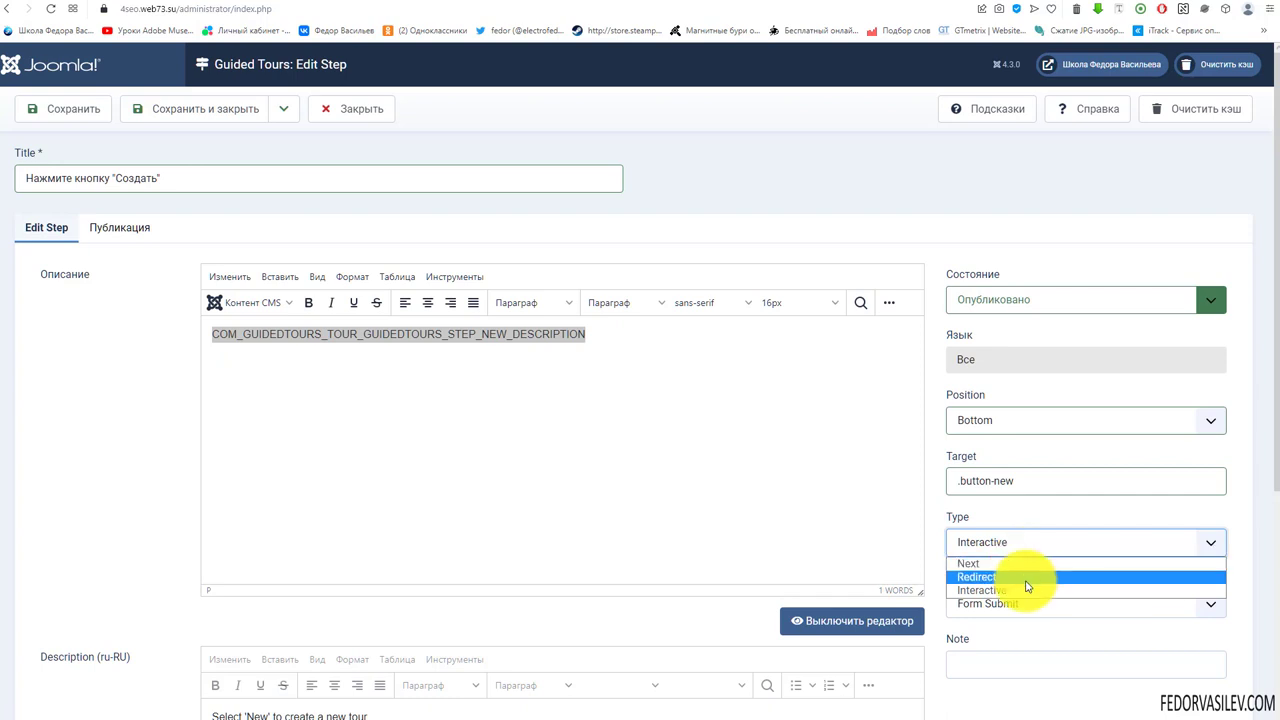
pyautogui.click(735, 527)
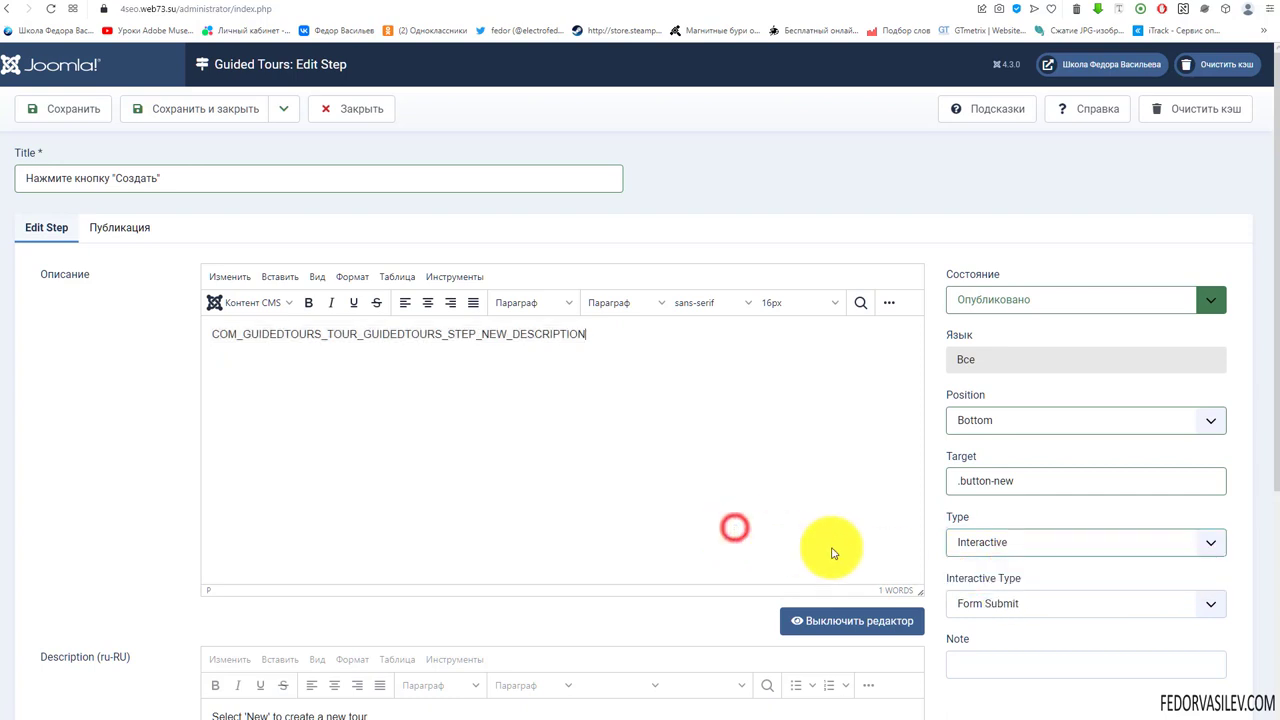
pyautogui.click(1063, 606)
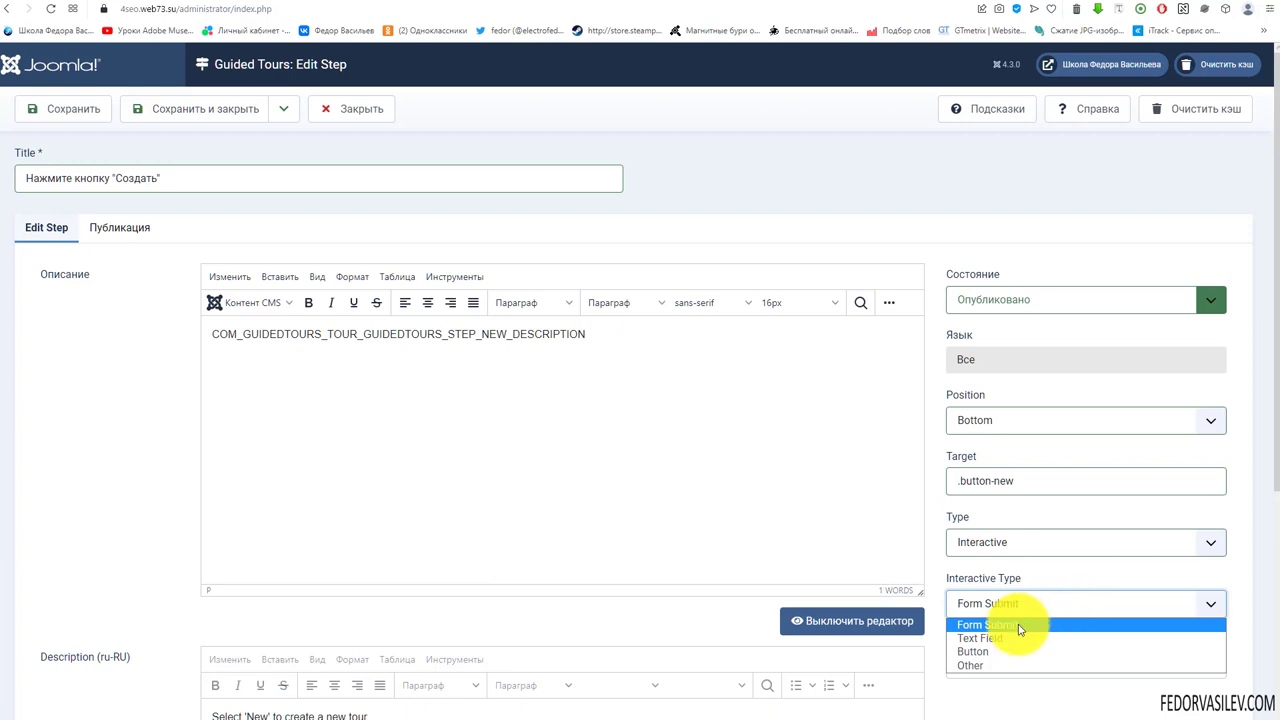
pyautogui.press('Escape')
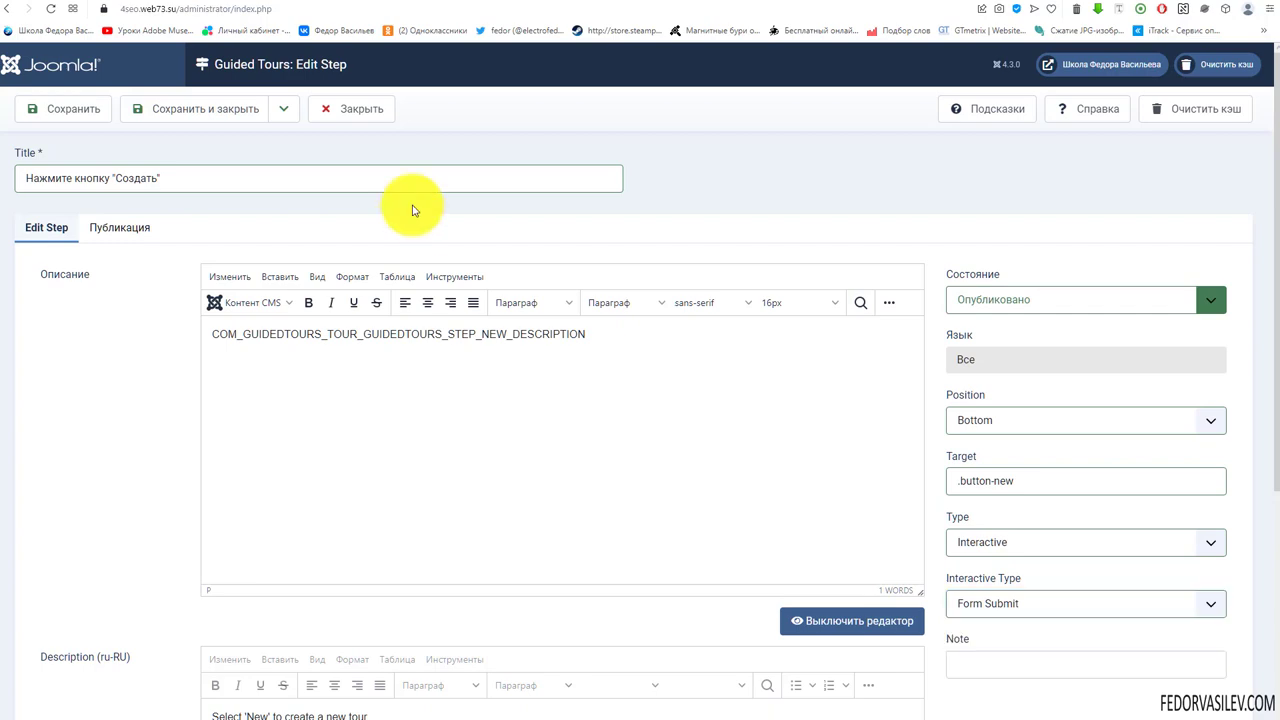
pyautogui.click(372, 112)
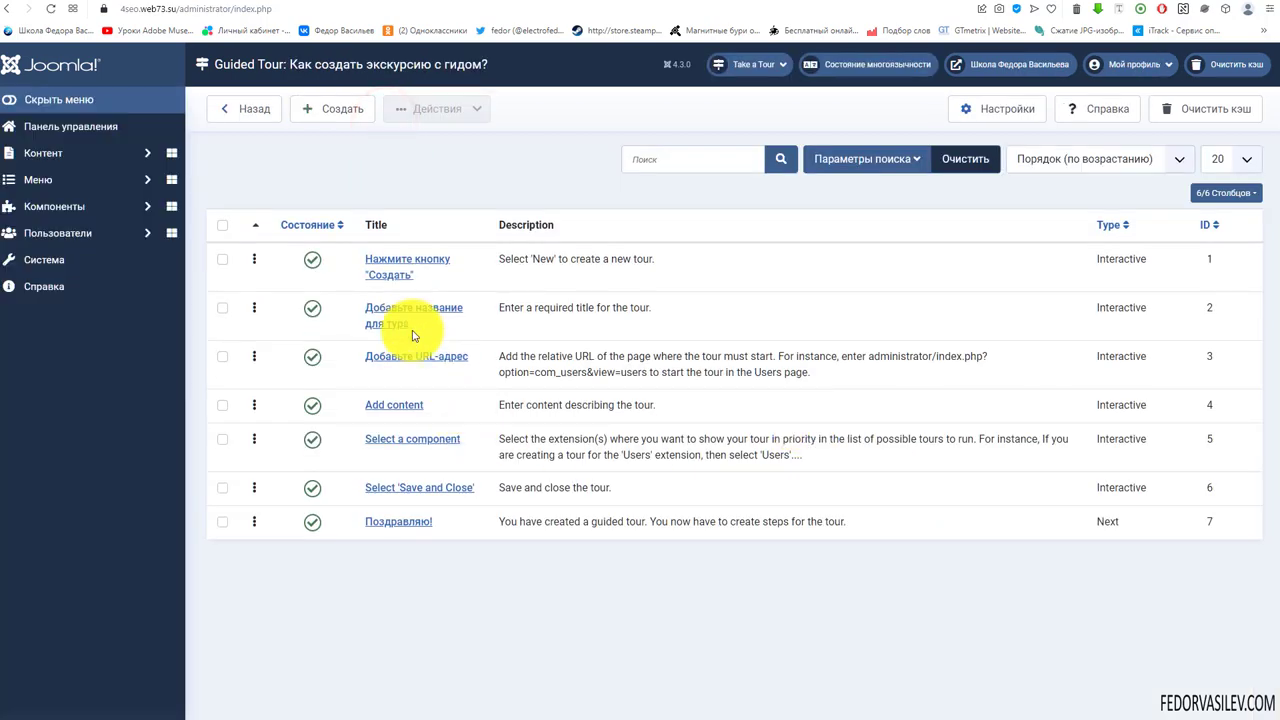
# - Open the step "Добавьте название для тура", examine its Target value, and close it to return to the step list
pyautogui.click(421, 312)
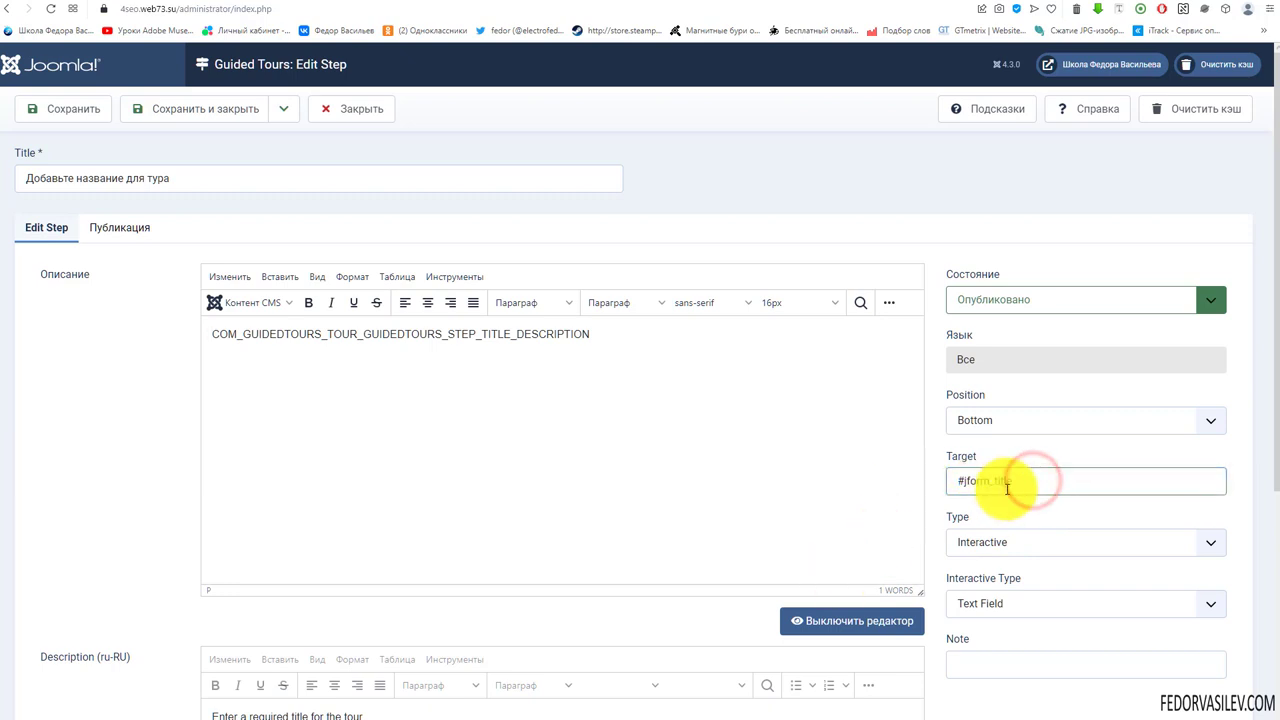
pyautogui.moveTo(1033, 481); pyautogui.dragTo(962, 485)
pyautogui.click(357, 109)
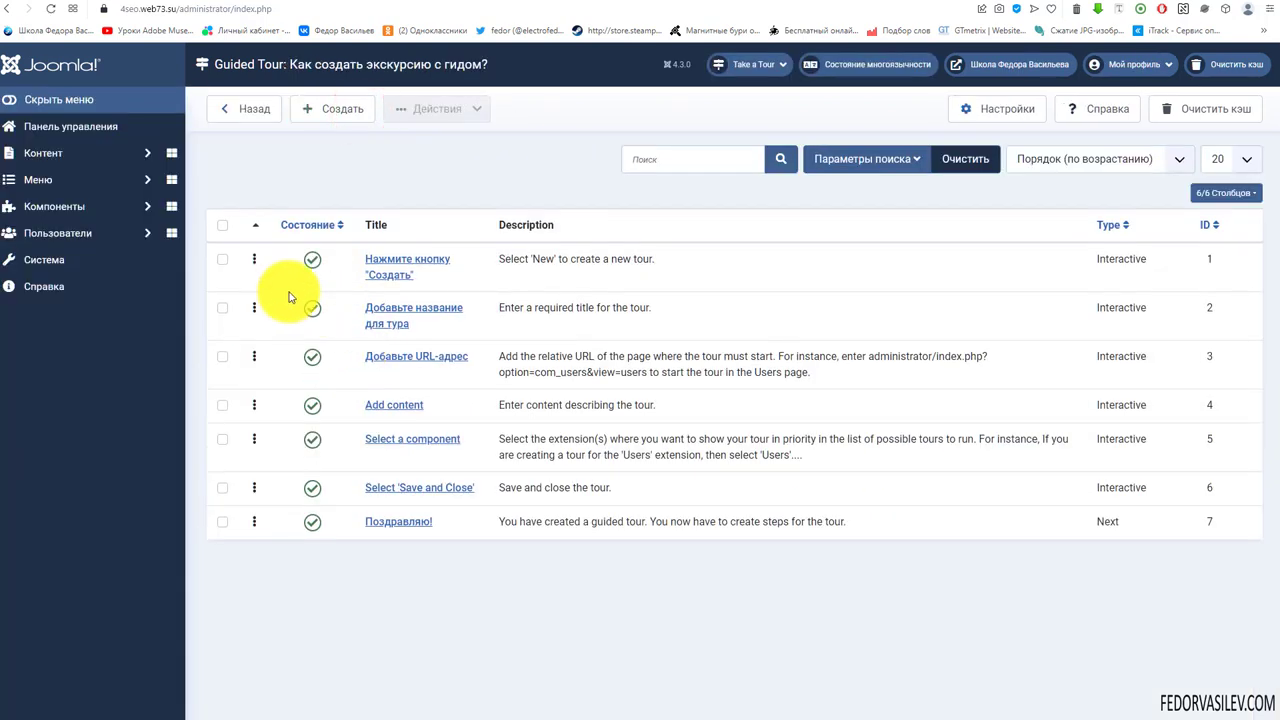
pyautogui.click(640, 159)
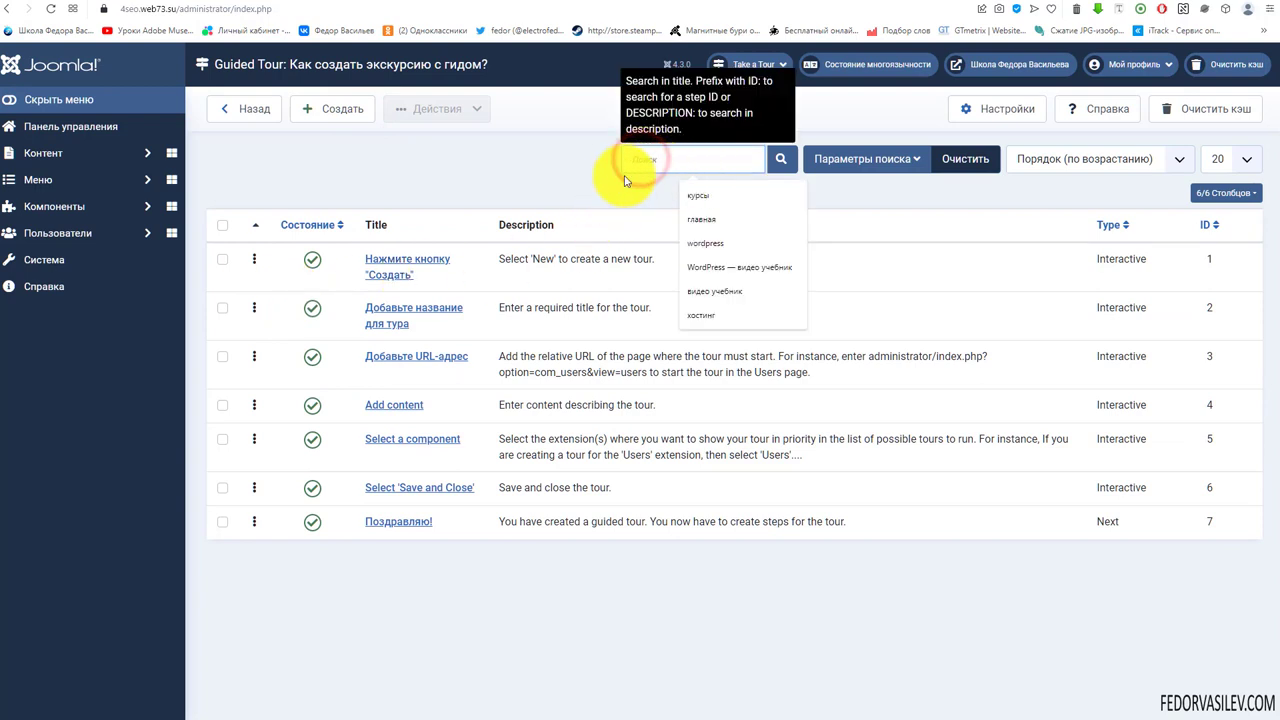
pyautogui.click(582, 175)
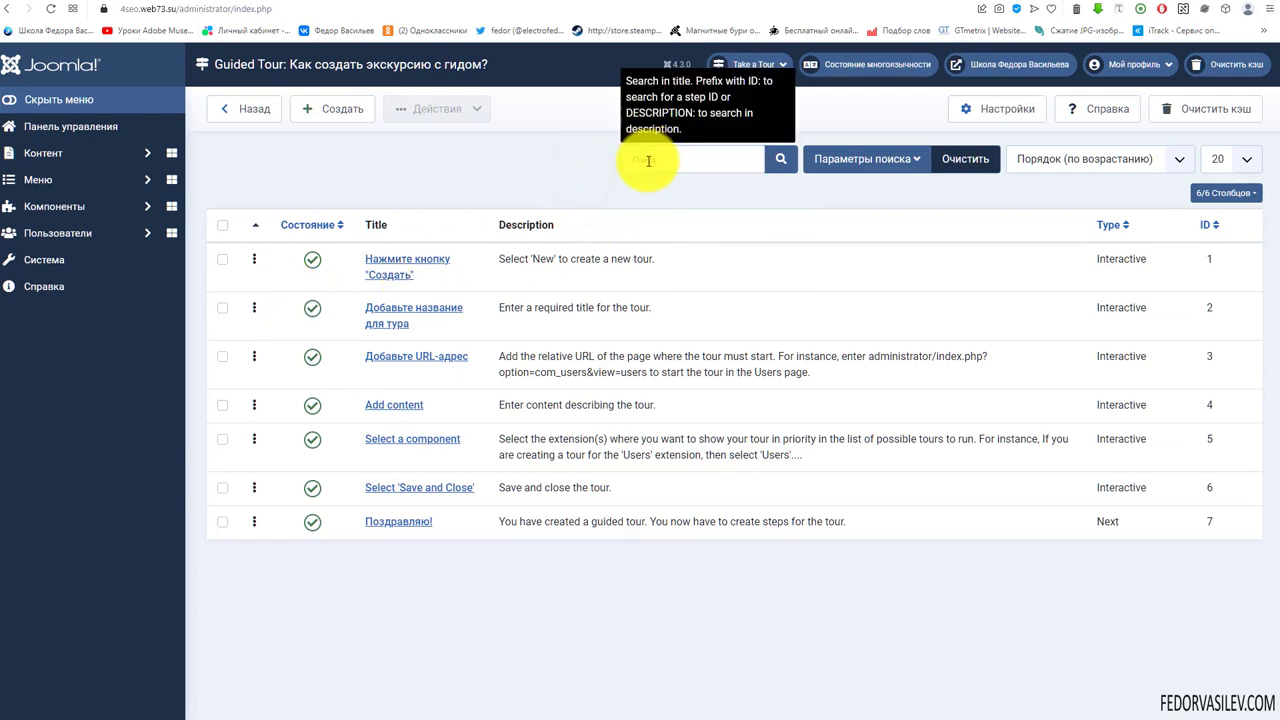
pyautogui.click(648, 161)
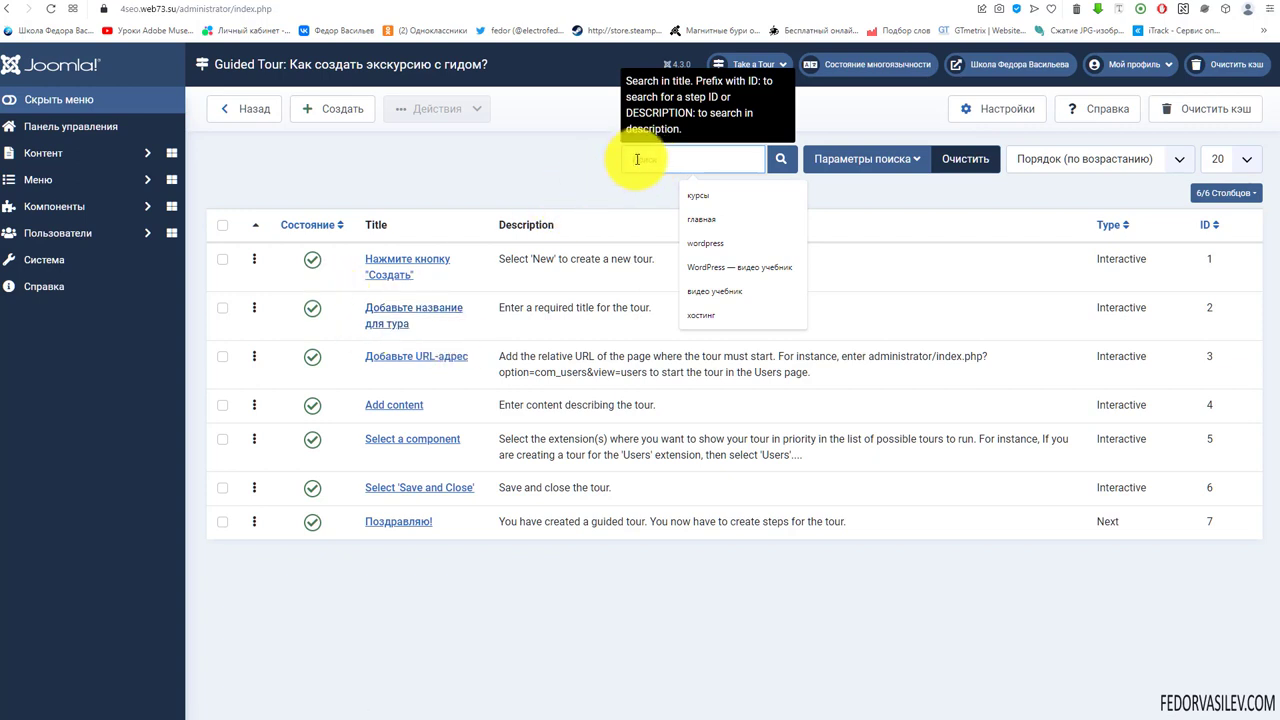
pyautogui.click(338, 113)
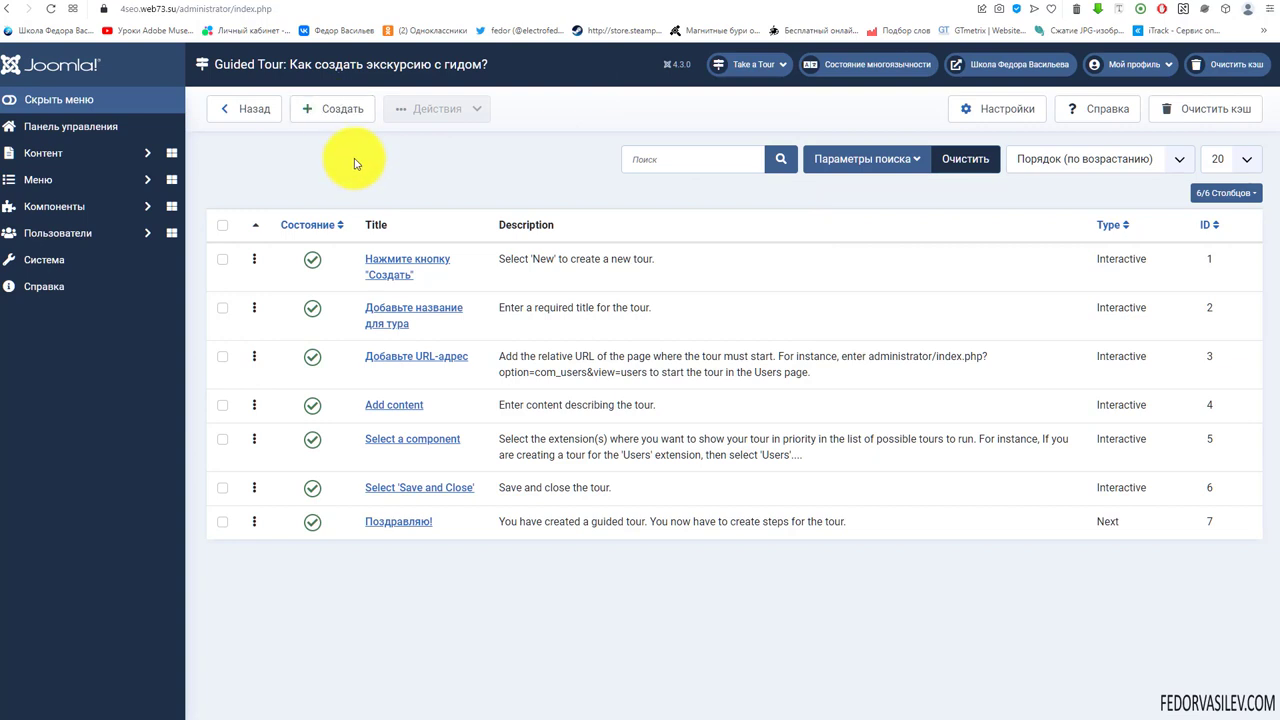
# - Inspect the HTML code of the "Создать" button above the step list to read its class, and close the developer tools
pyautogui.rightClick(340, 115)
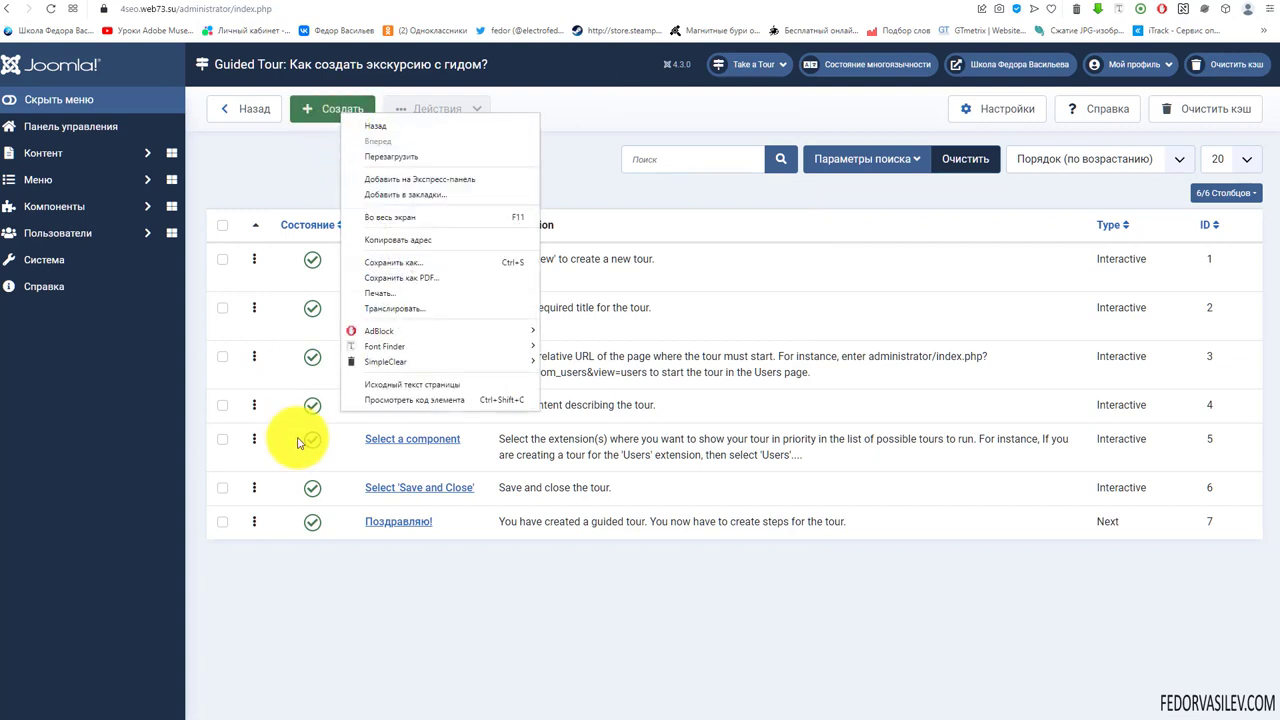
pyautogui.click(404, 399)
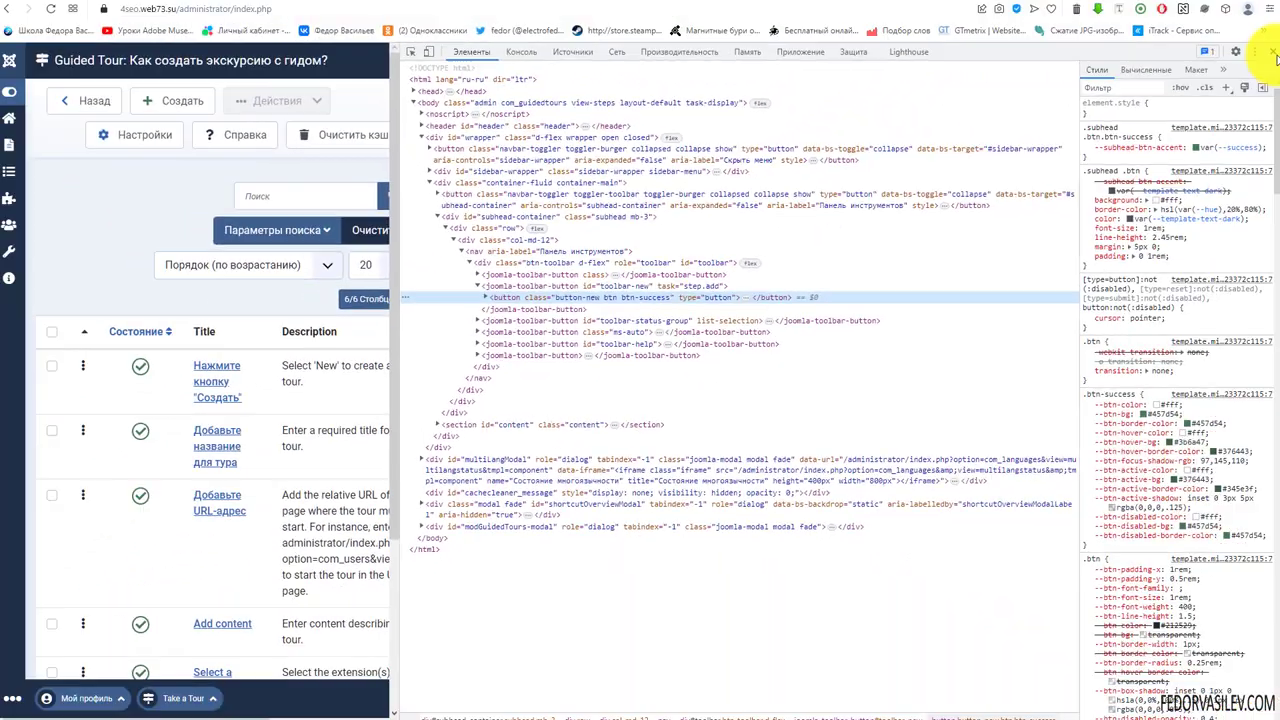
pyautogui.click(1274, 54)
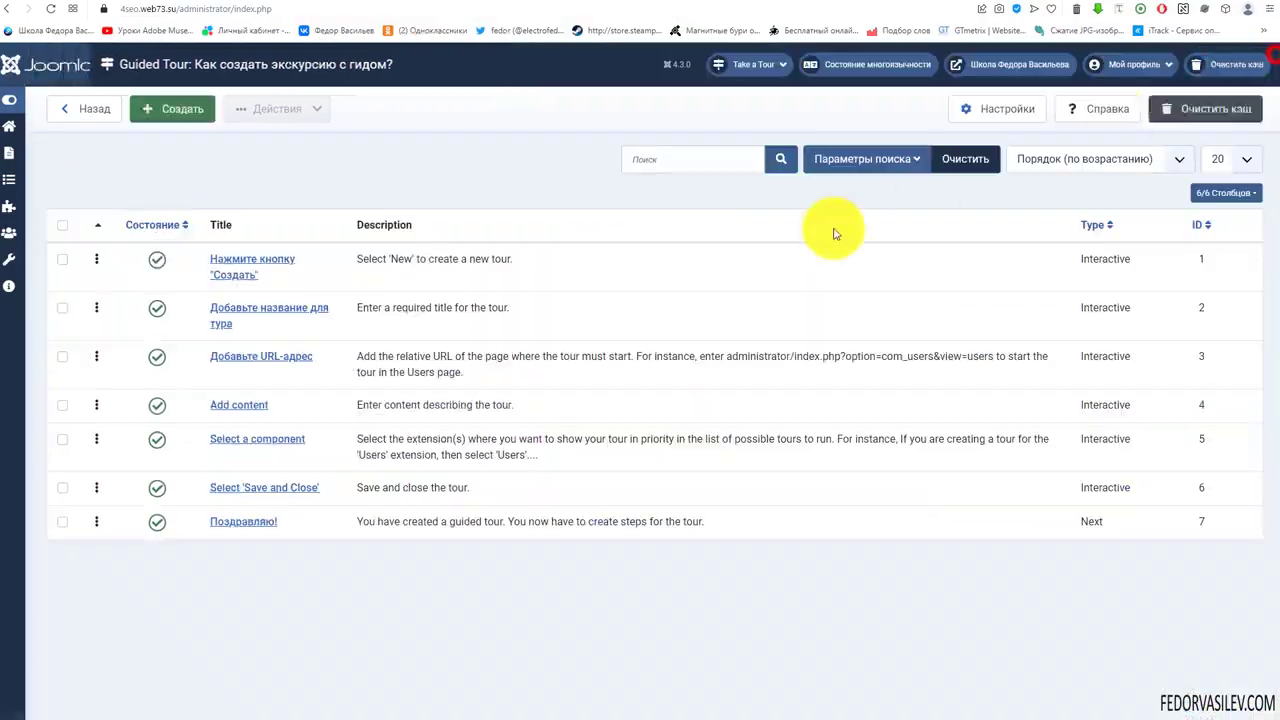
# - Open the step Нажмите кнопку "Создать", compare its Target selector with the inspected button's class, review the description, and close it without changes
pyautogui.click(282, 264)
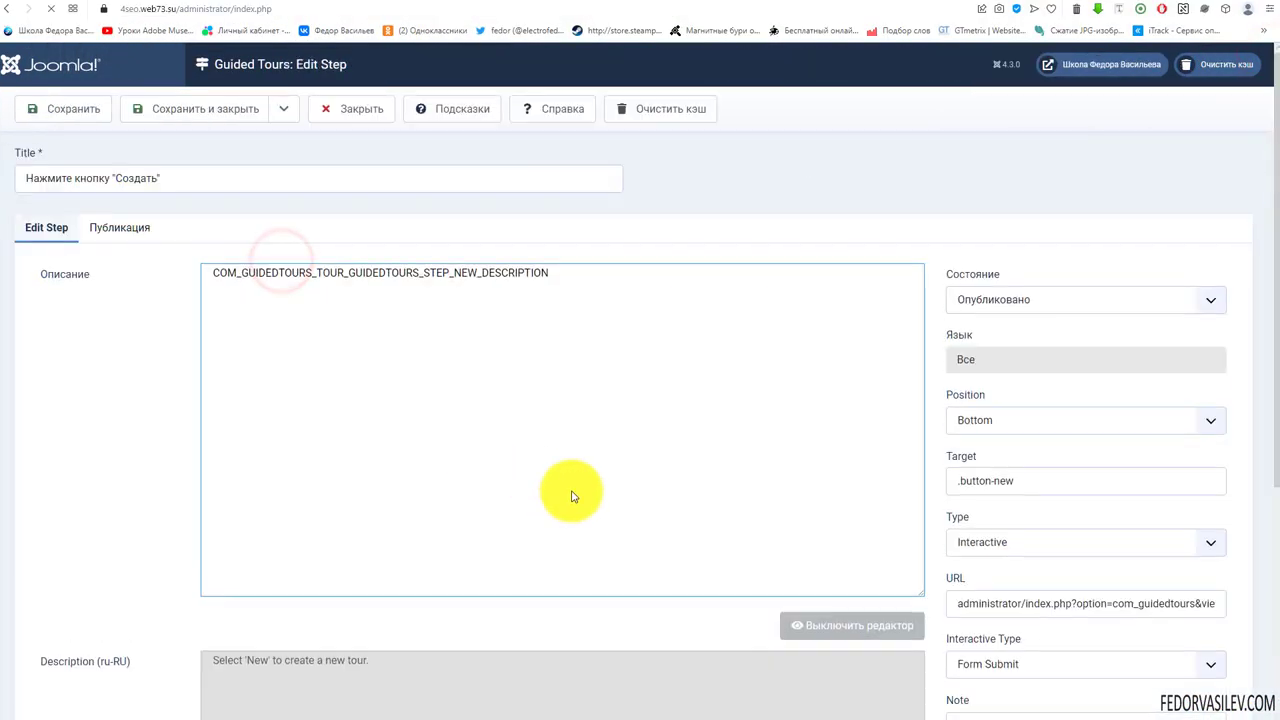
pyautogui.moveTo(1032, 485); pyautogui.dragTo(908, 489)
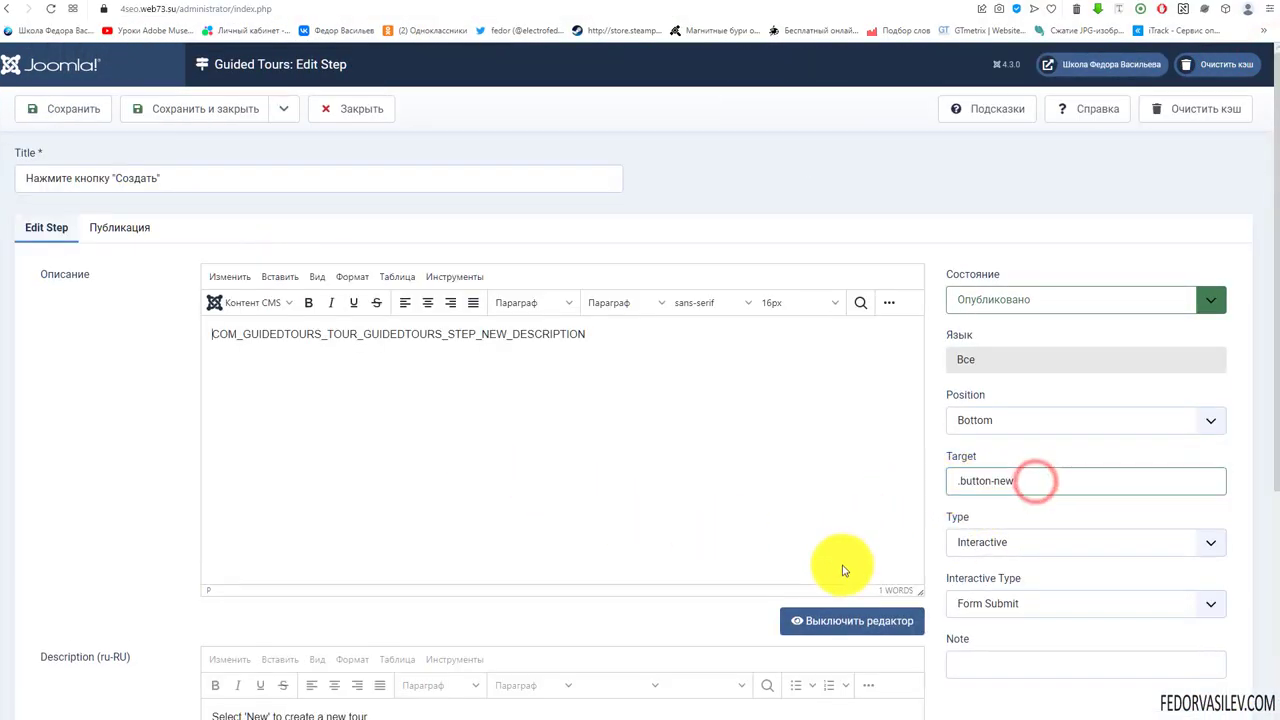
pyautogui.moveTo(1035, 485); pyautogui.dragTo(943, 485)
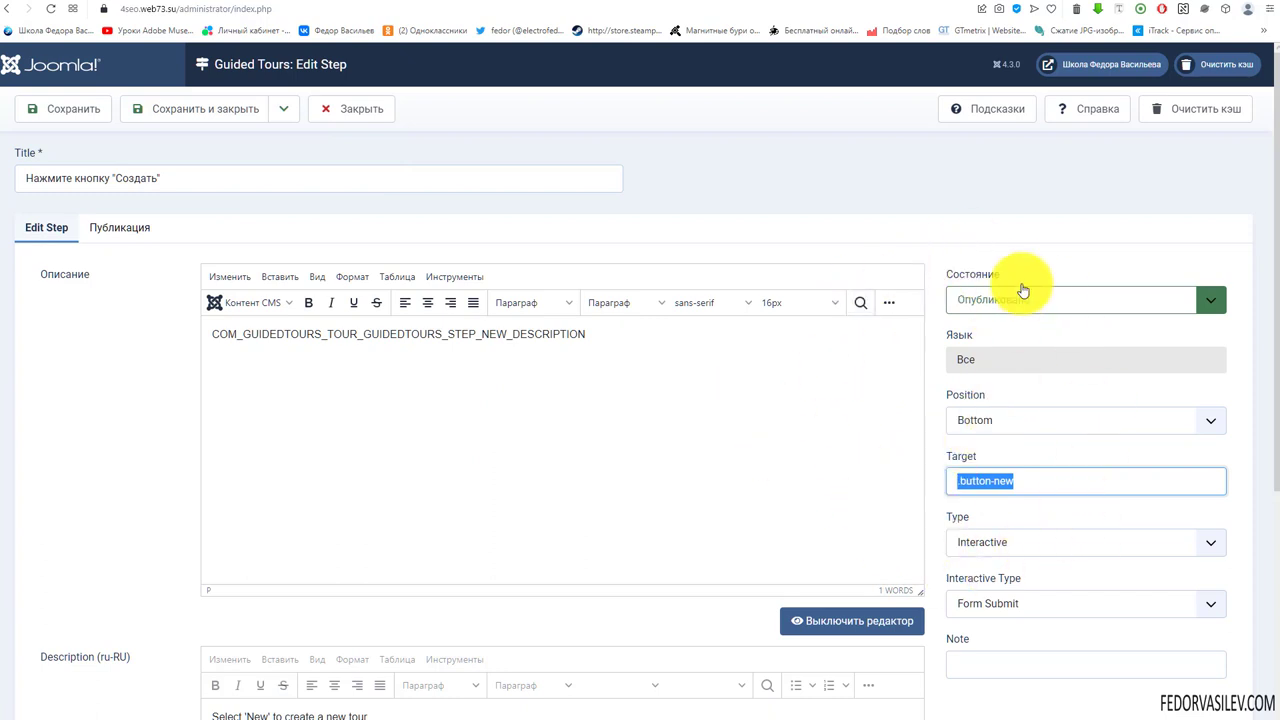
pyautogui.click(938, 480)
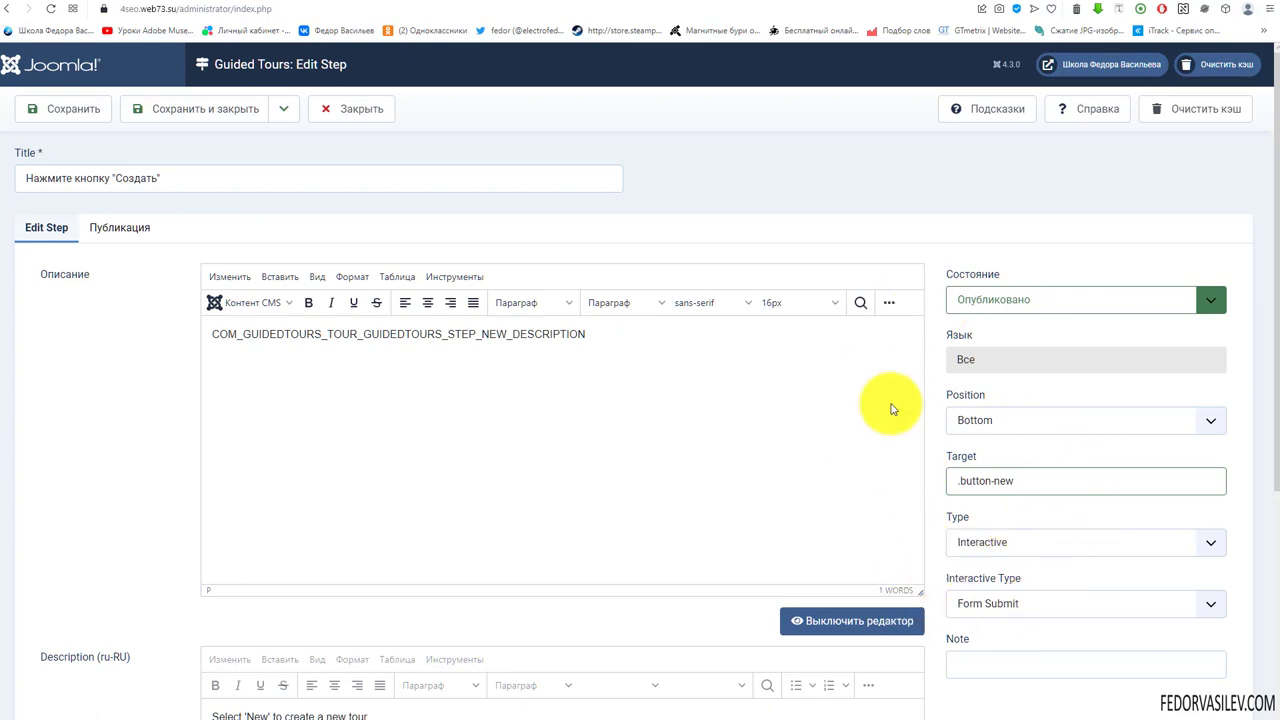
pyautogui.doubleClick(953, 458)
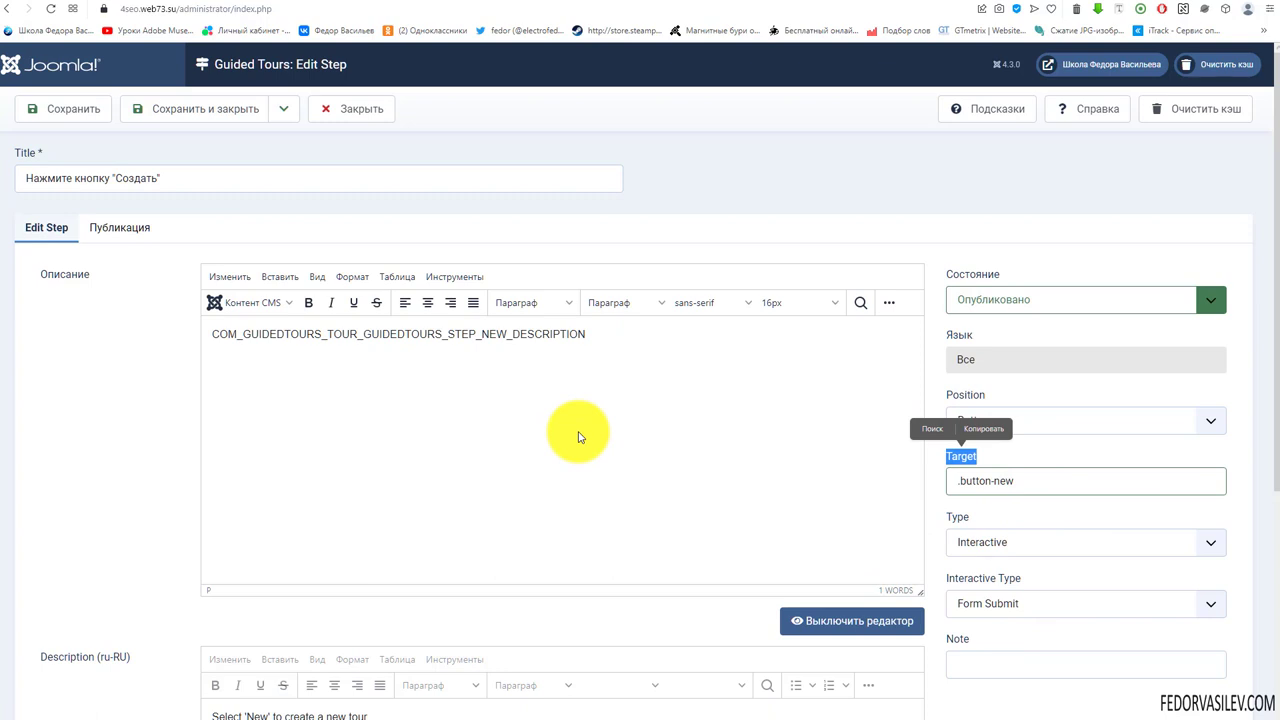
pyautogui.click(1017, 479)
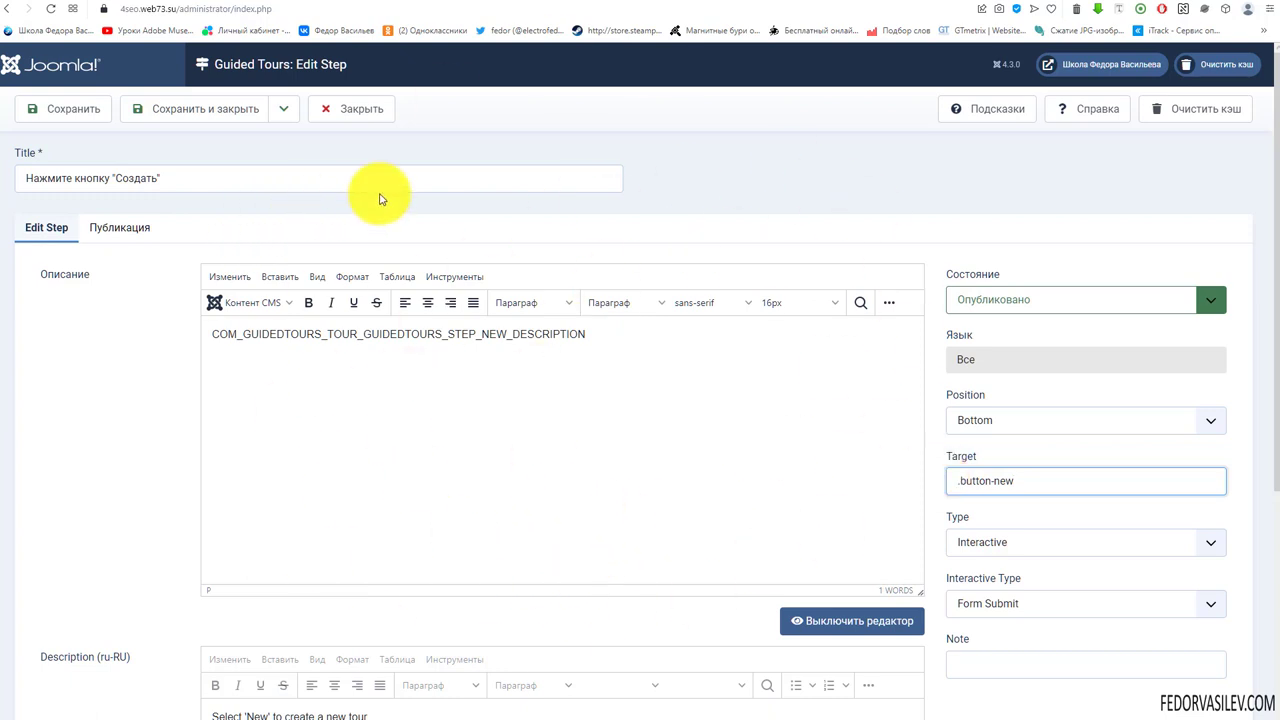
pyautogui.tripleClick(390, 485)
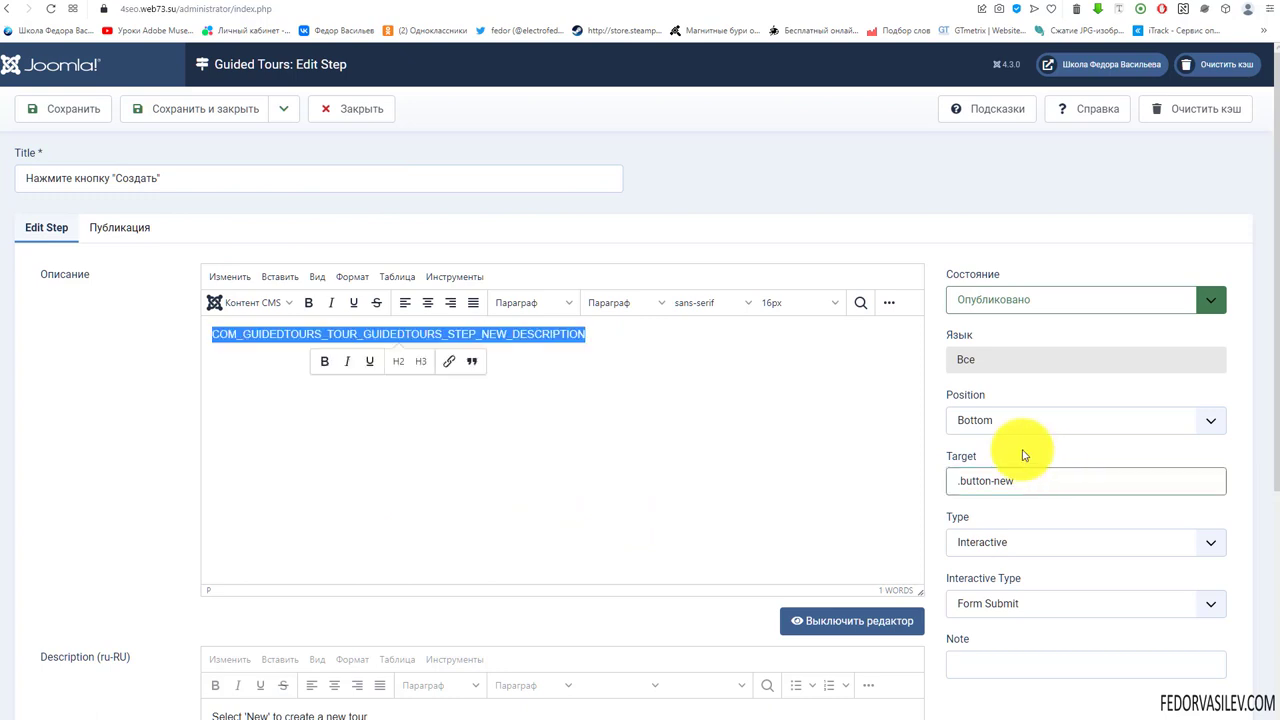
pyautogui.click(957, 481)
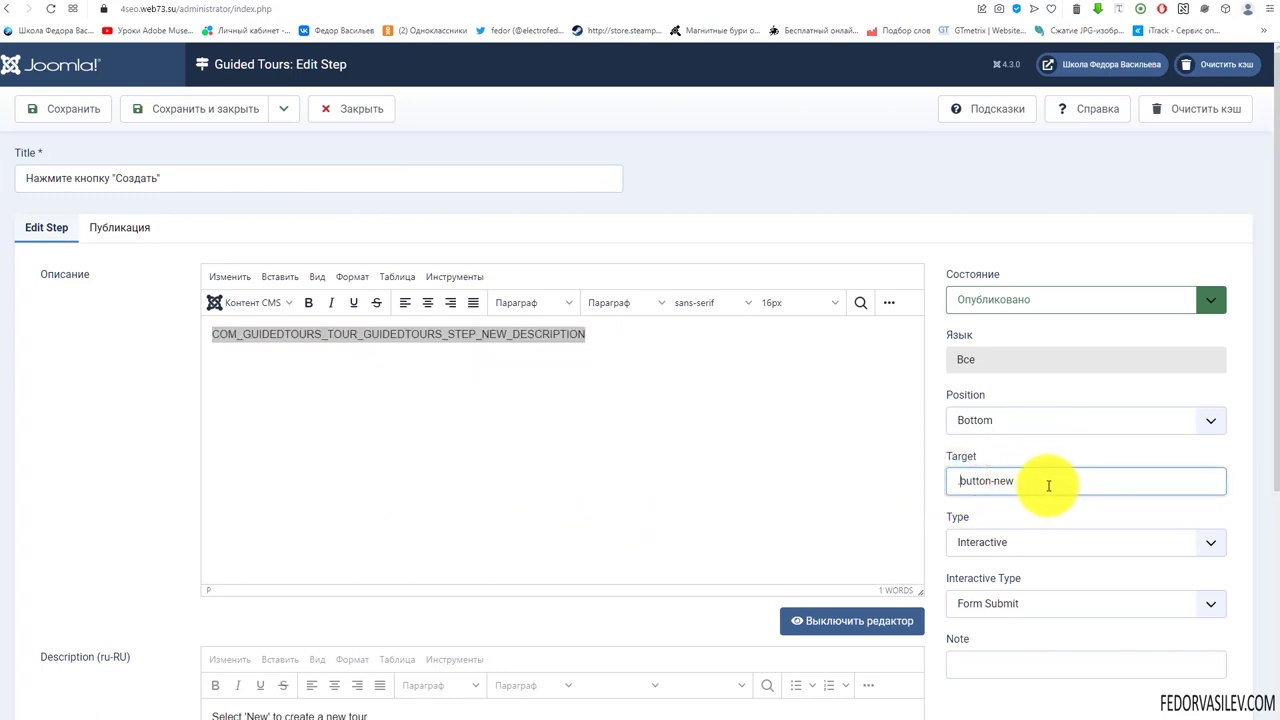
pyautogui.click(366, 110)
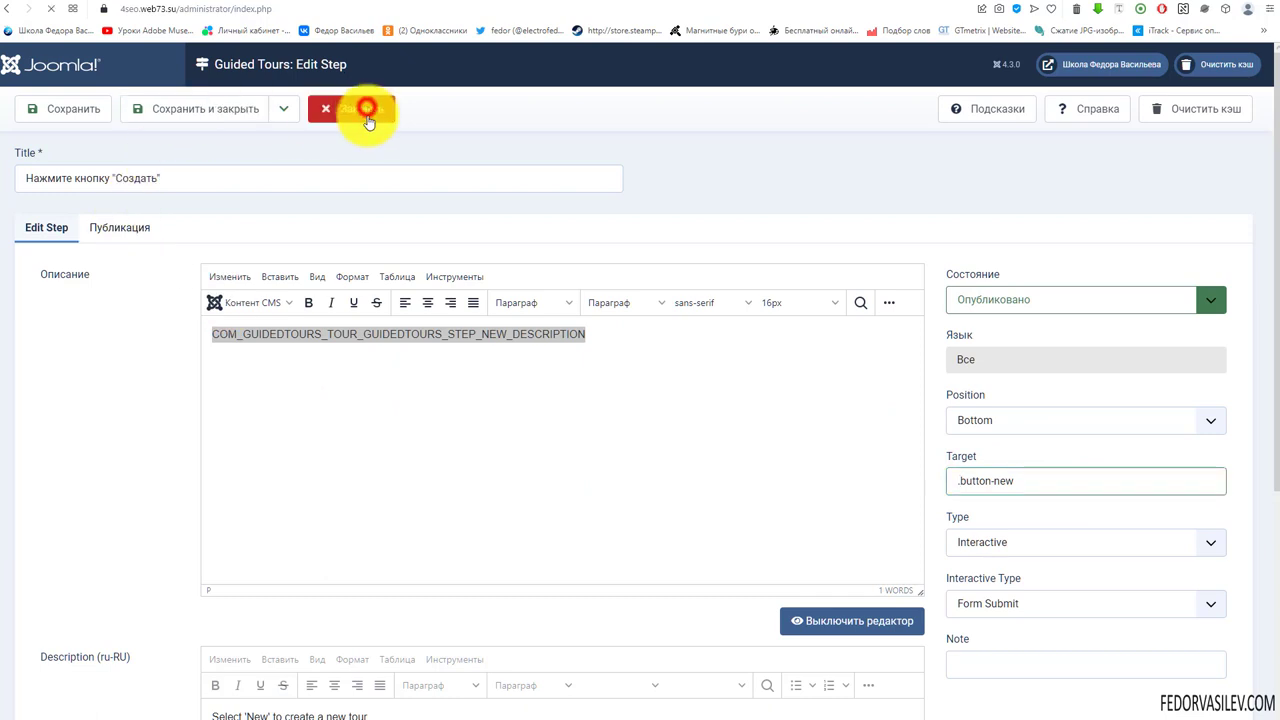